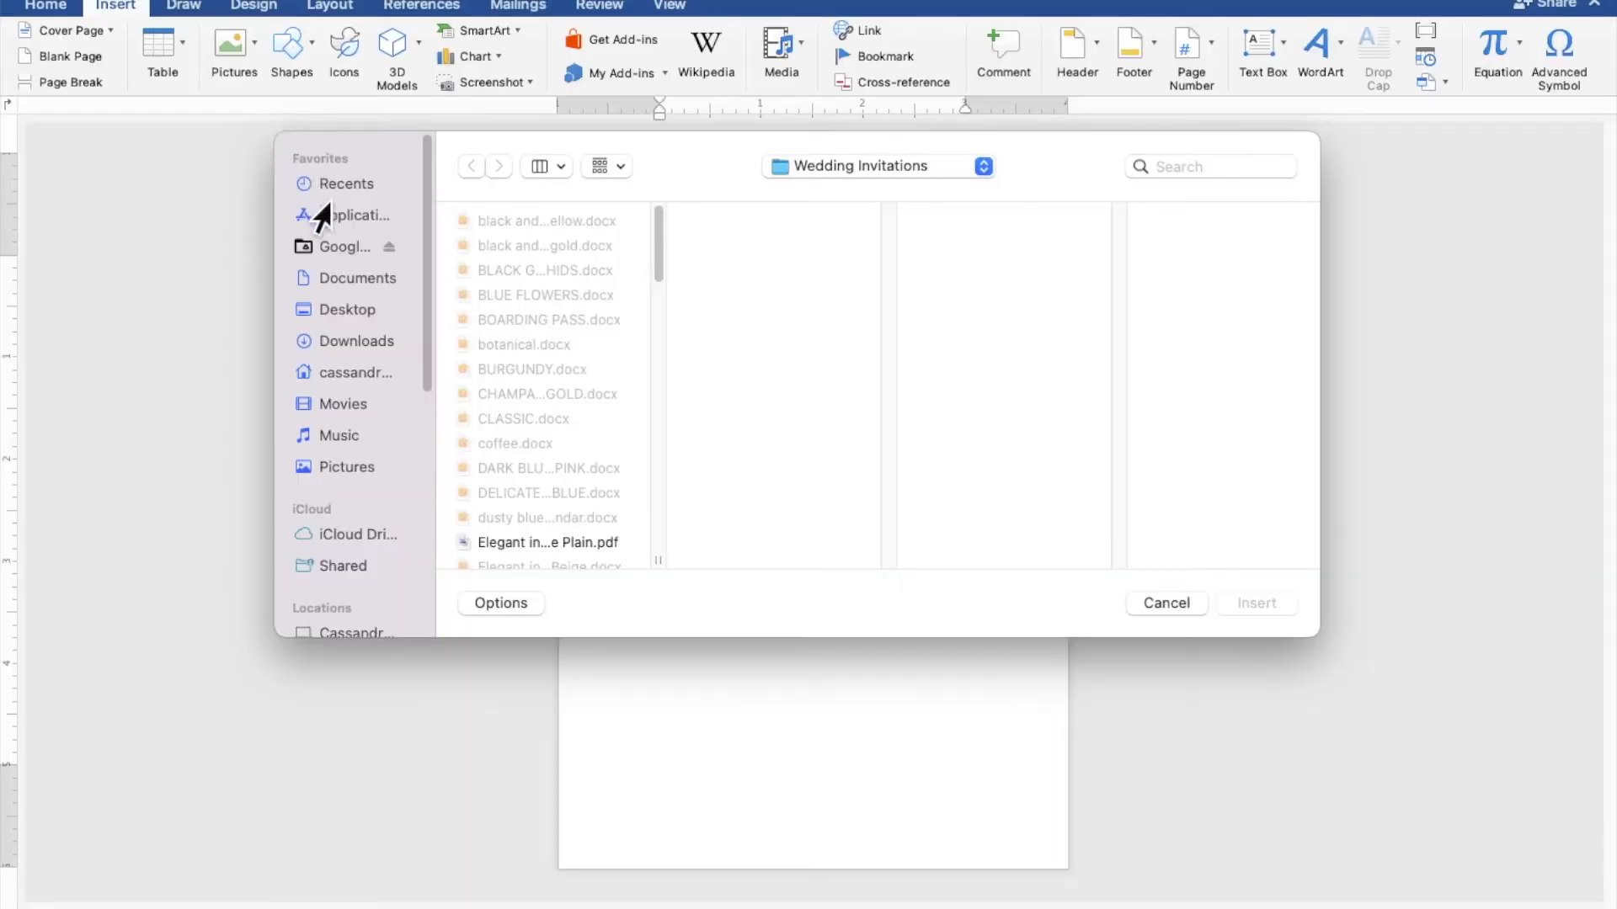
# Insert the wood background image from the Desktop's SUNFLOWER folder
pyautogui.click(356, 312)
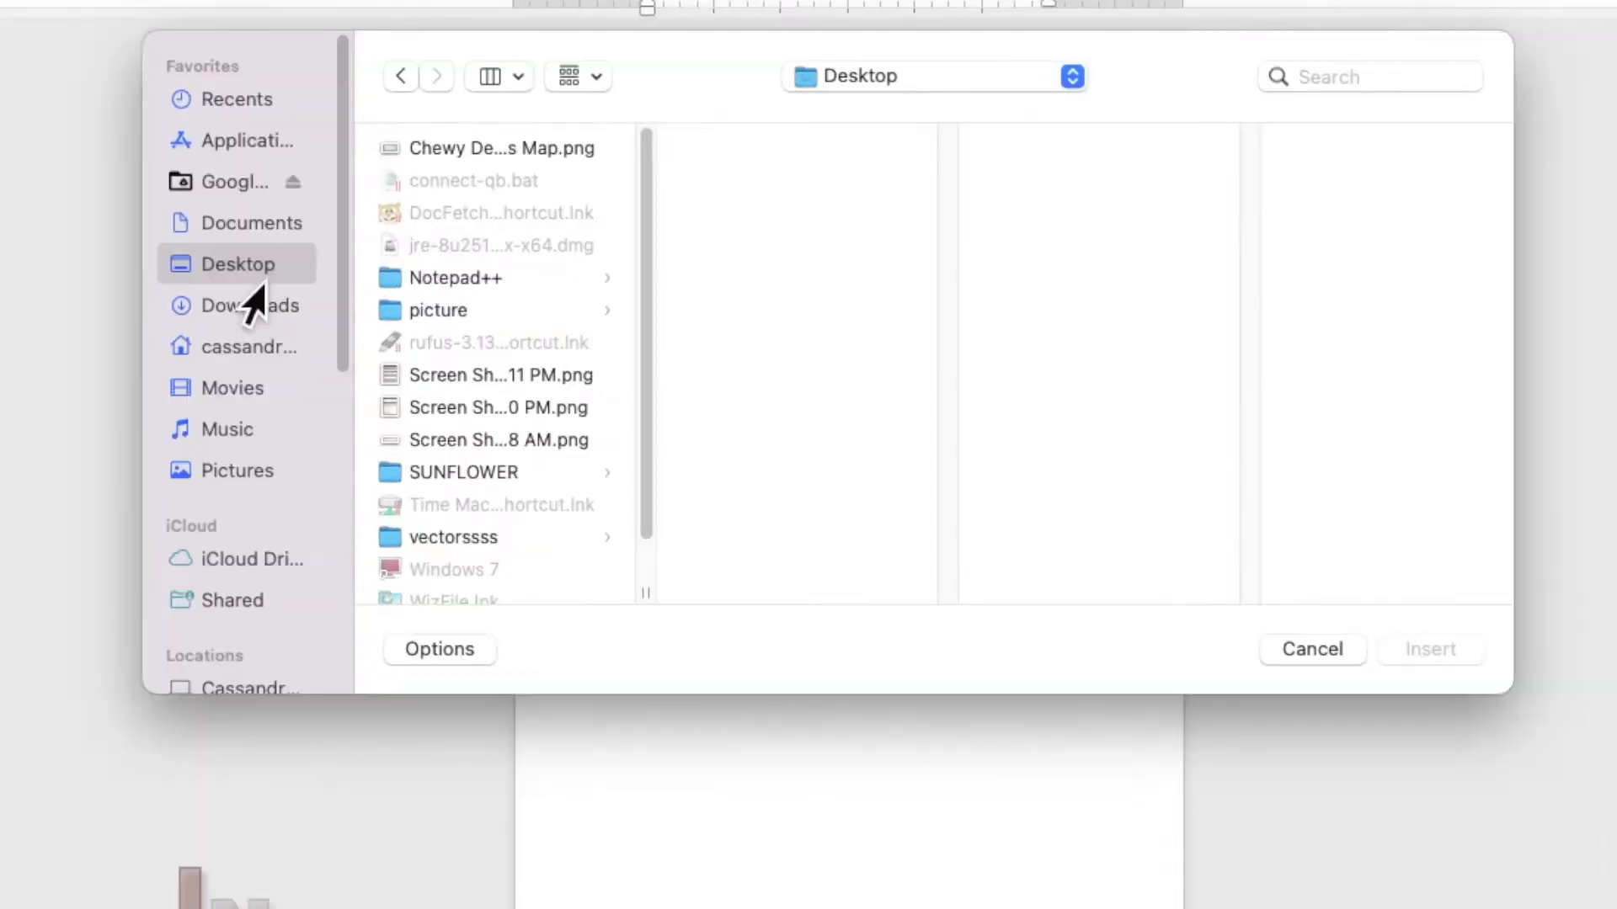
pyautogui.click(461, 475)
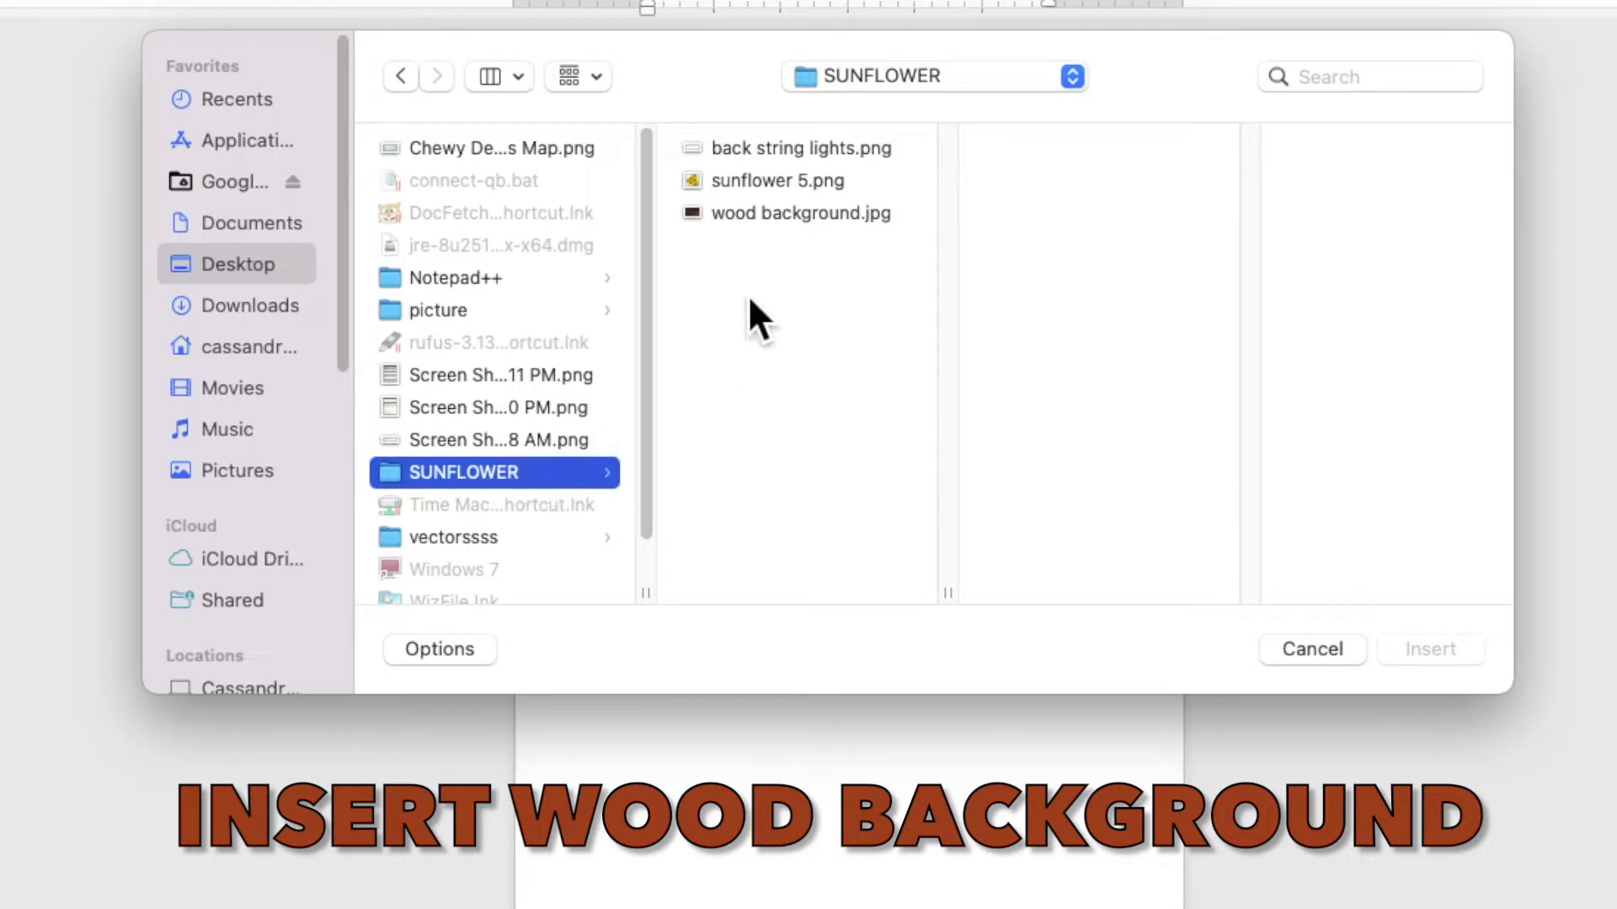
pyautogui.click(779, 217)
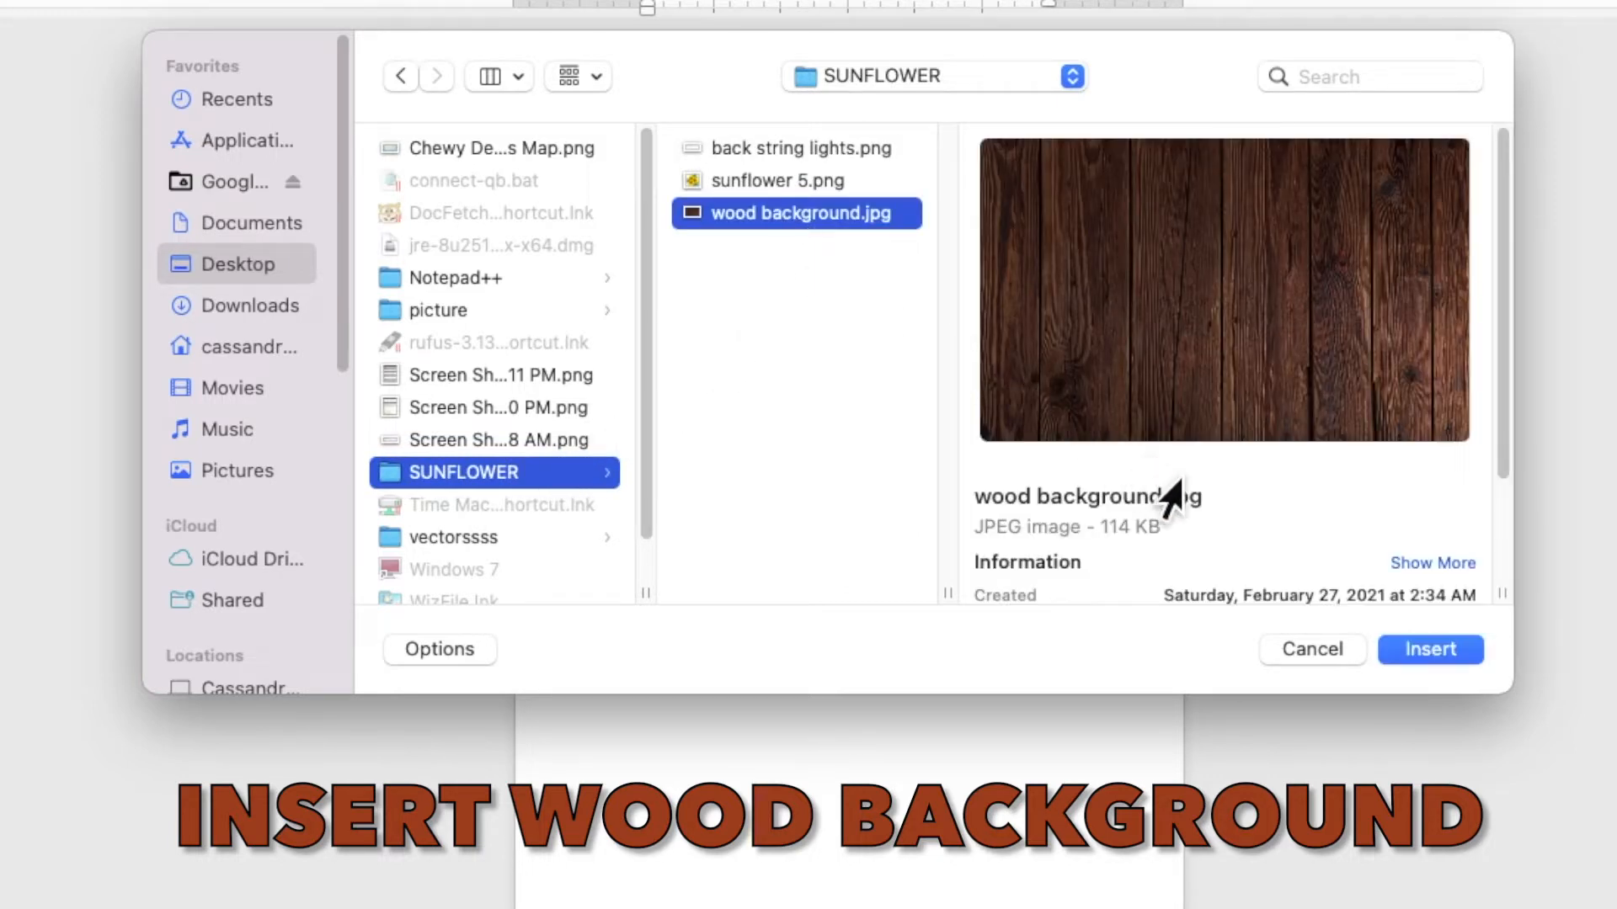
pyautogui.click(1432, 652)
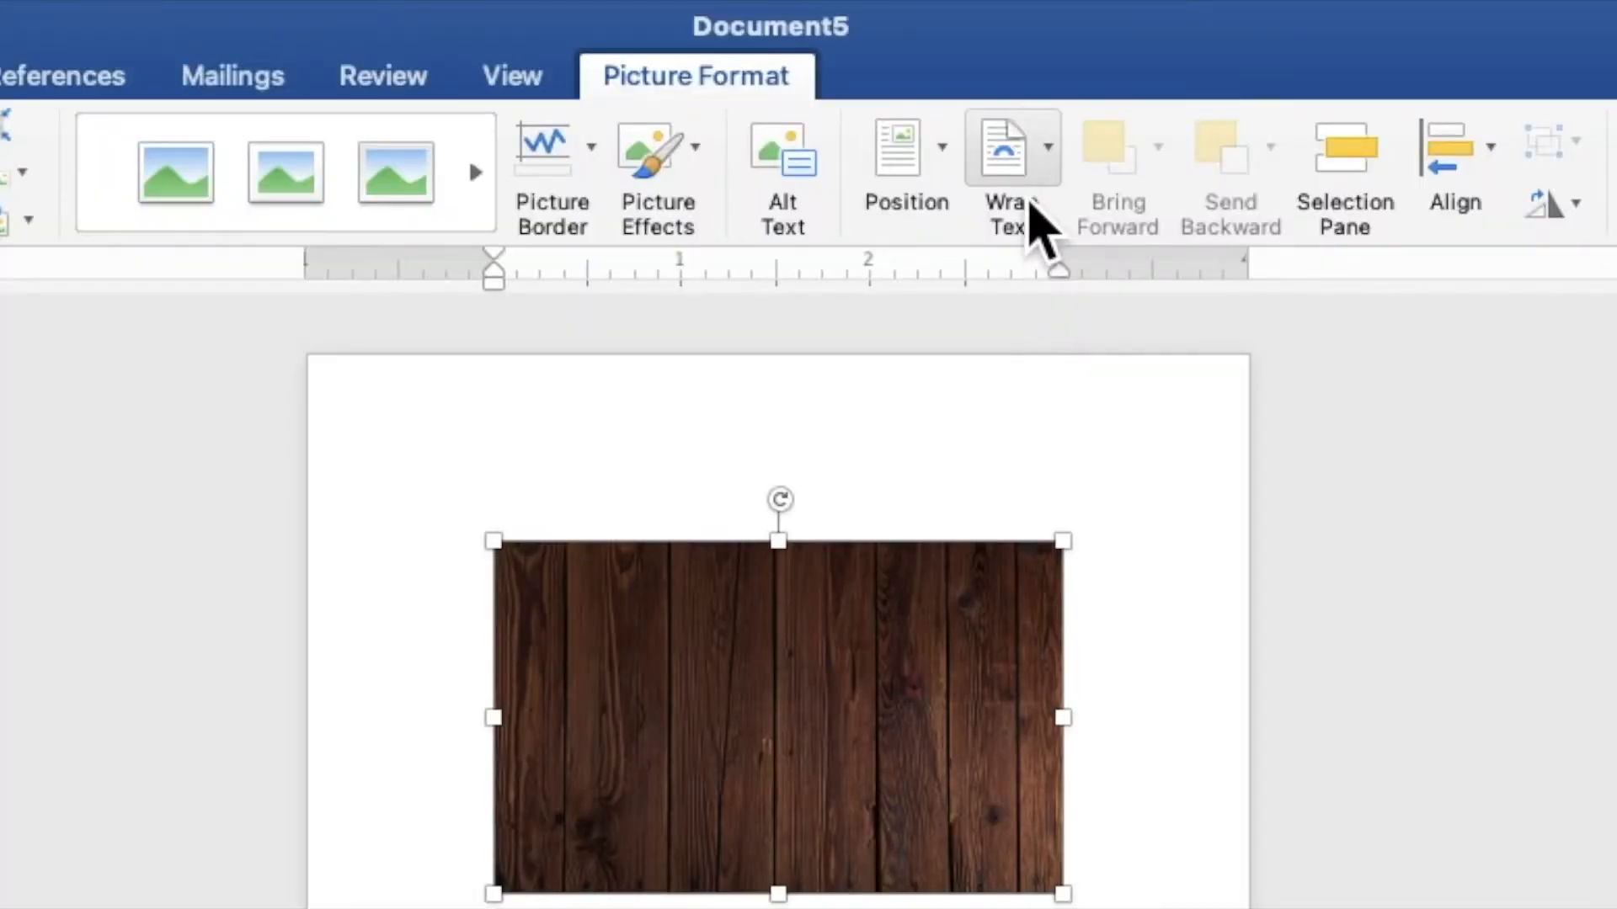
# Set the wood picture behind text, rotate it to horizontal planks, and stretch it to fill the page
pyautogui.click(938, 49)
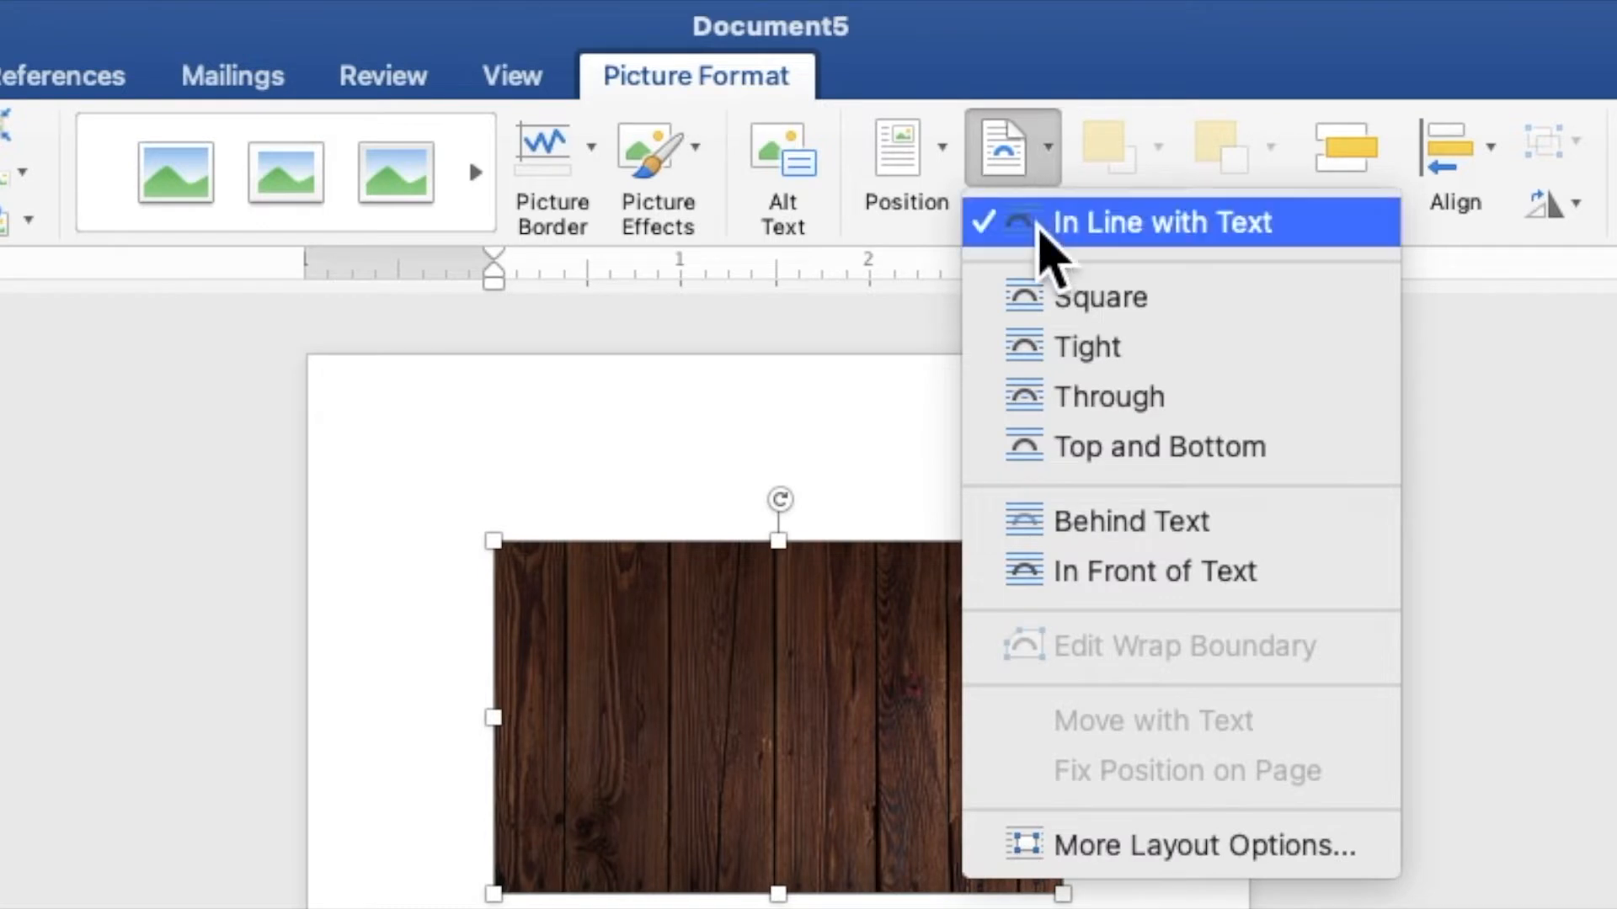
pyautogui.click(1101, 522)
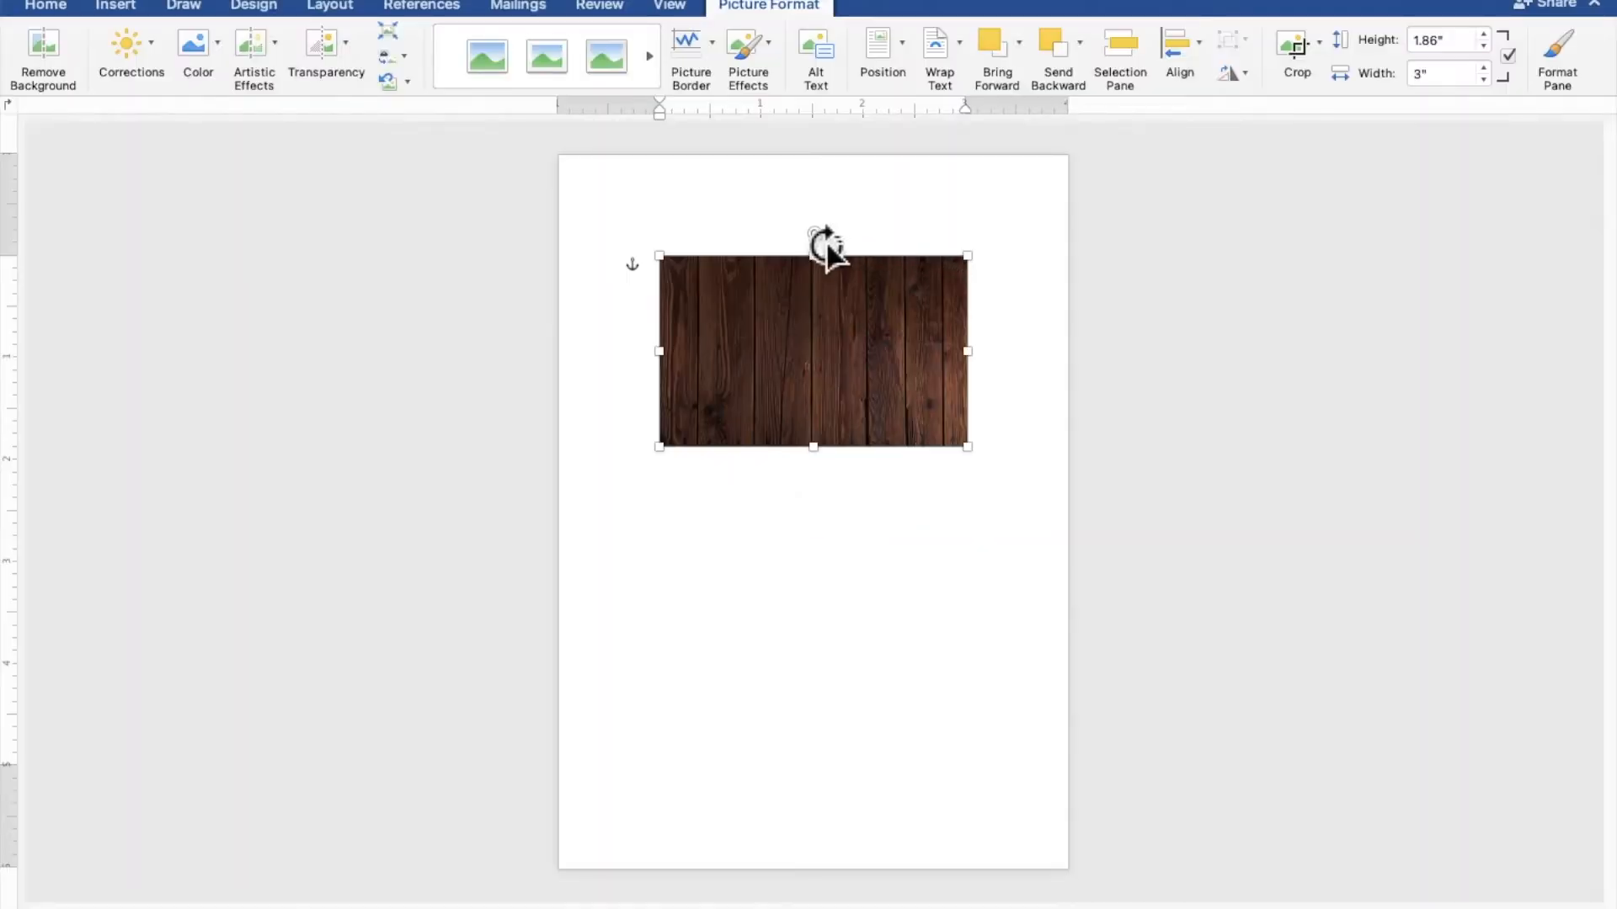
pyautogui.moveTo(827, 246); pyautogui.dragTo(935, 361)
pyautogui.moveTo(884, 425); pyautogui.dragTo(729, 381)
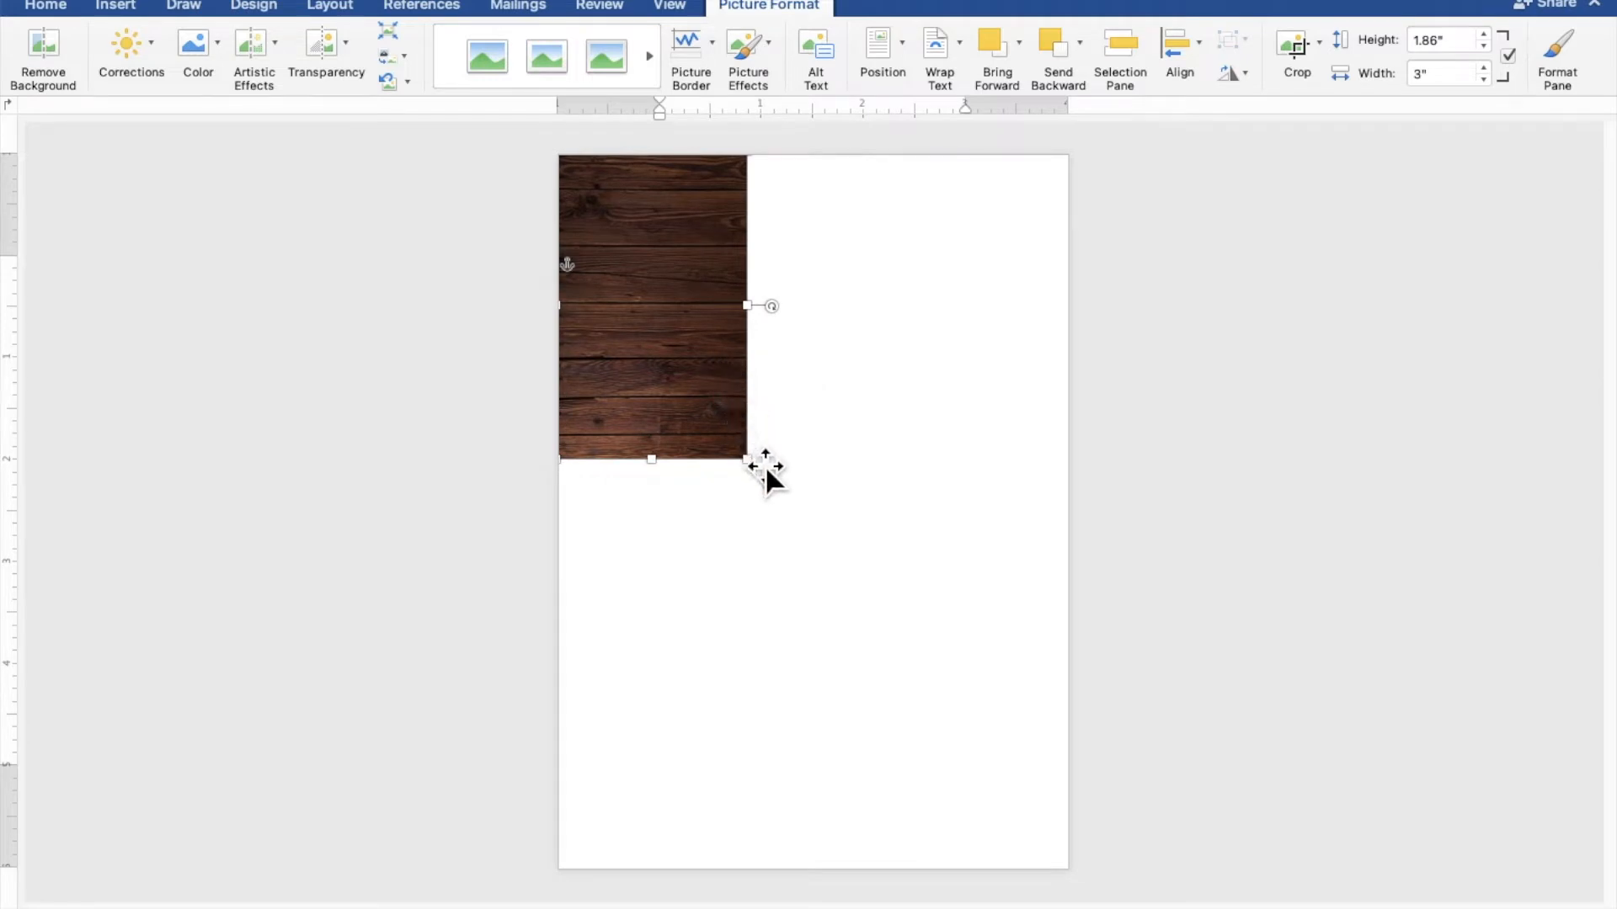
pyautogui.moveTo(767, 475); pyautogui.dragTo(1086, 868)
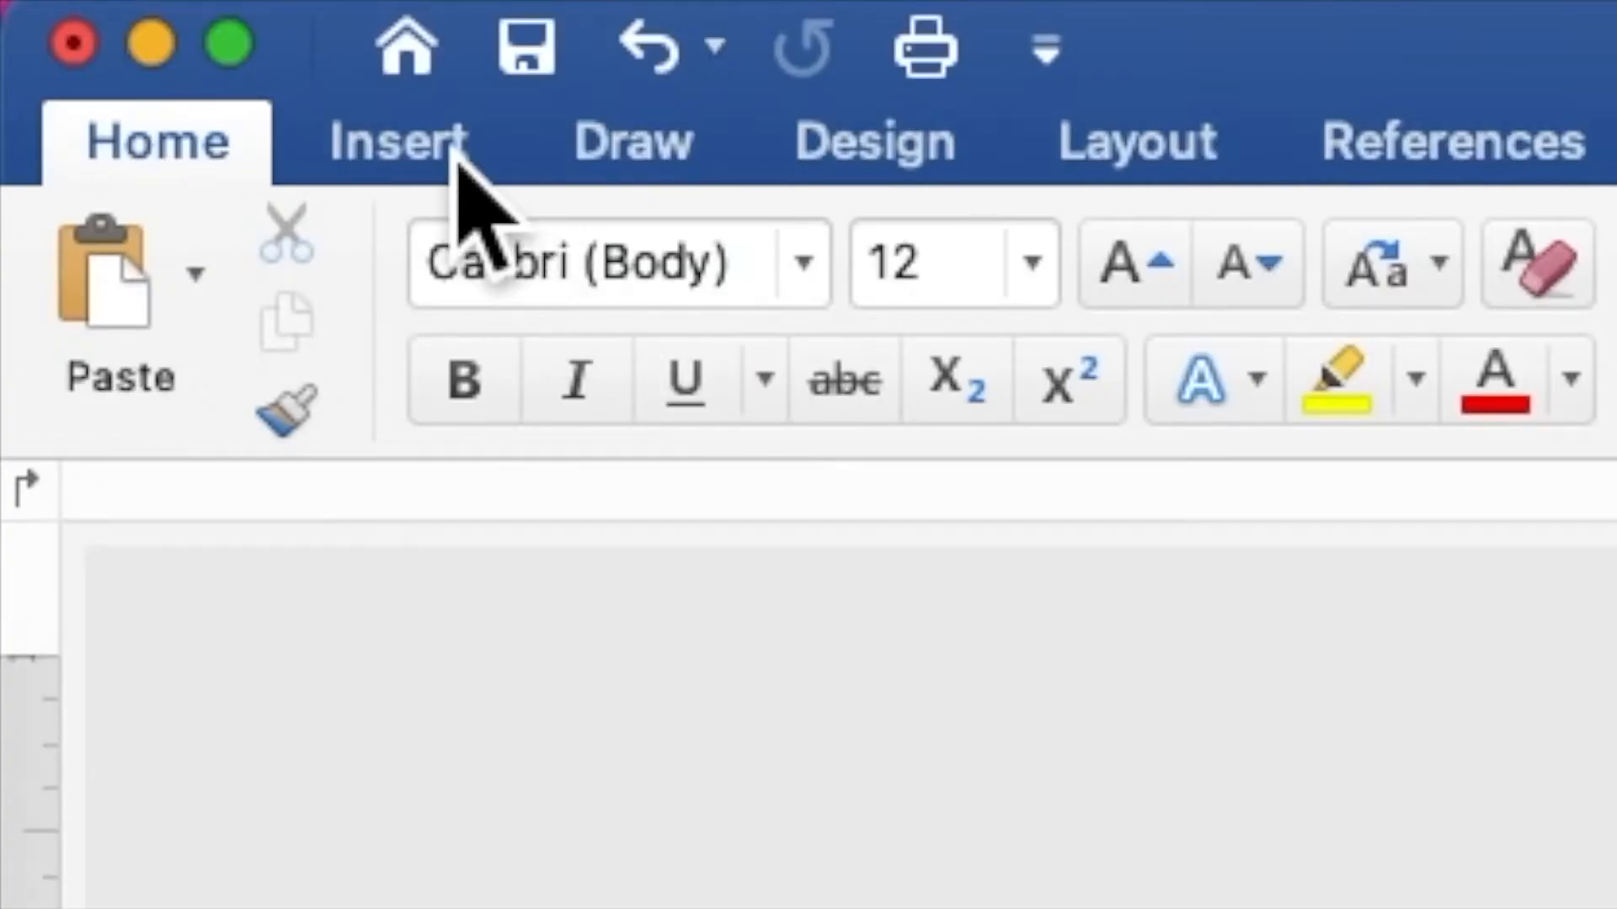
# Insert sunflower 5.png as a picture from file
pyautogui.click(131, 9)
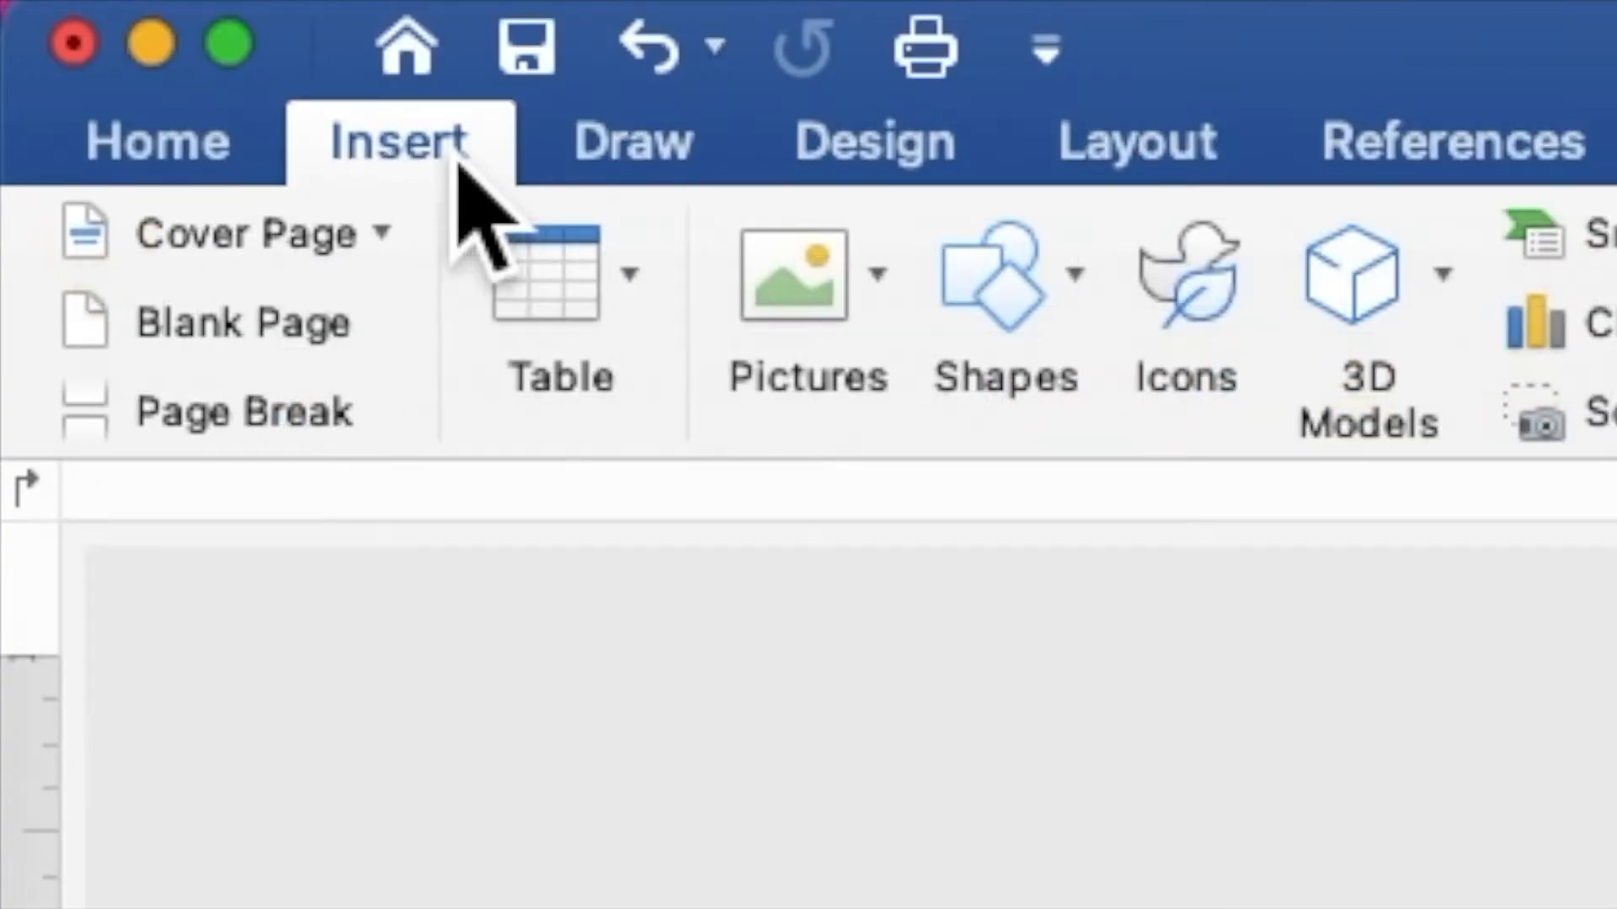
pyautogui.click(792, 296)
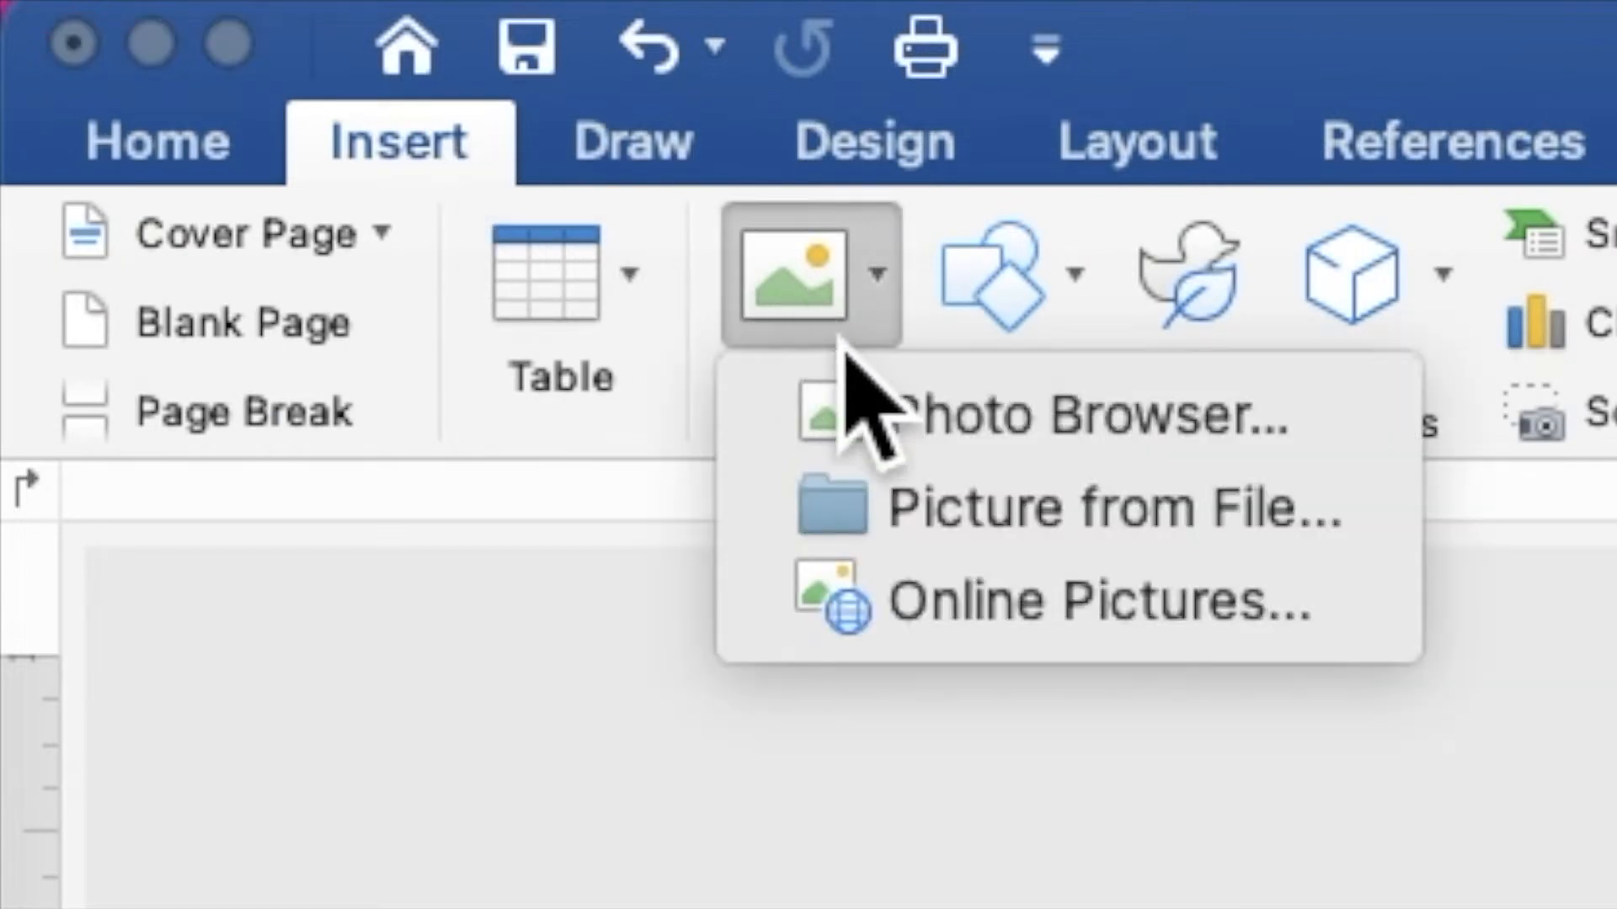
pyautogui.click(936, 529)
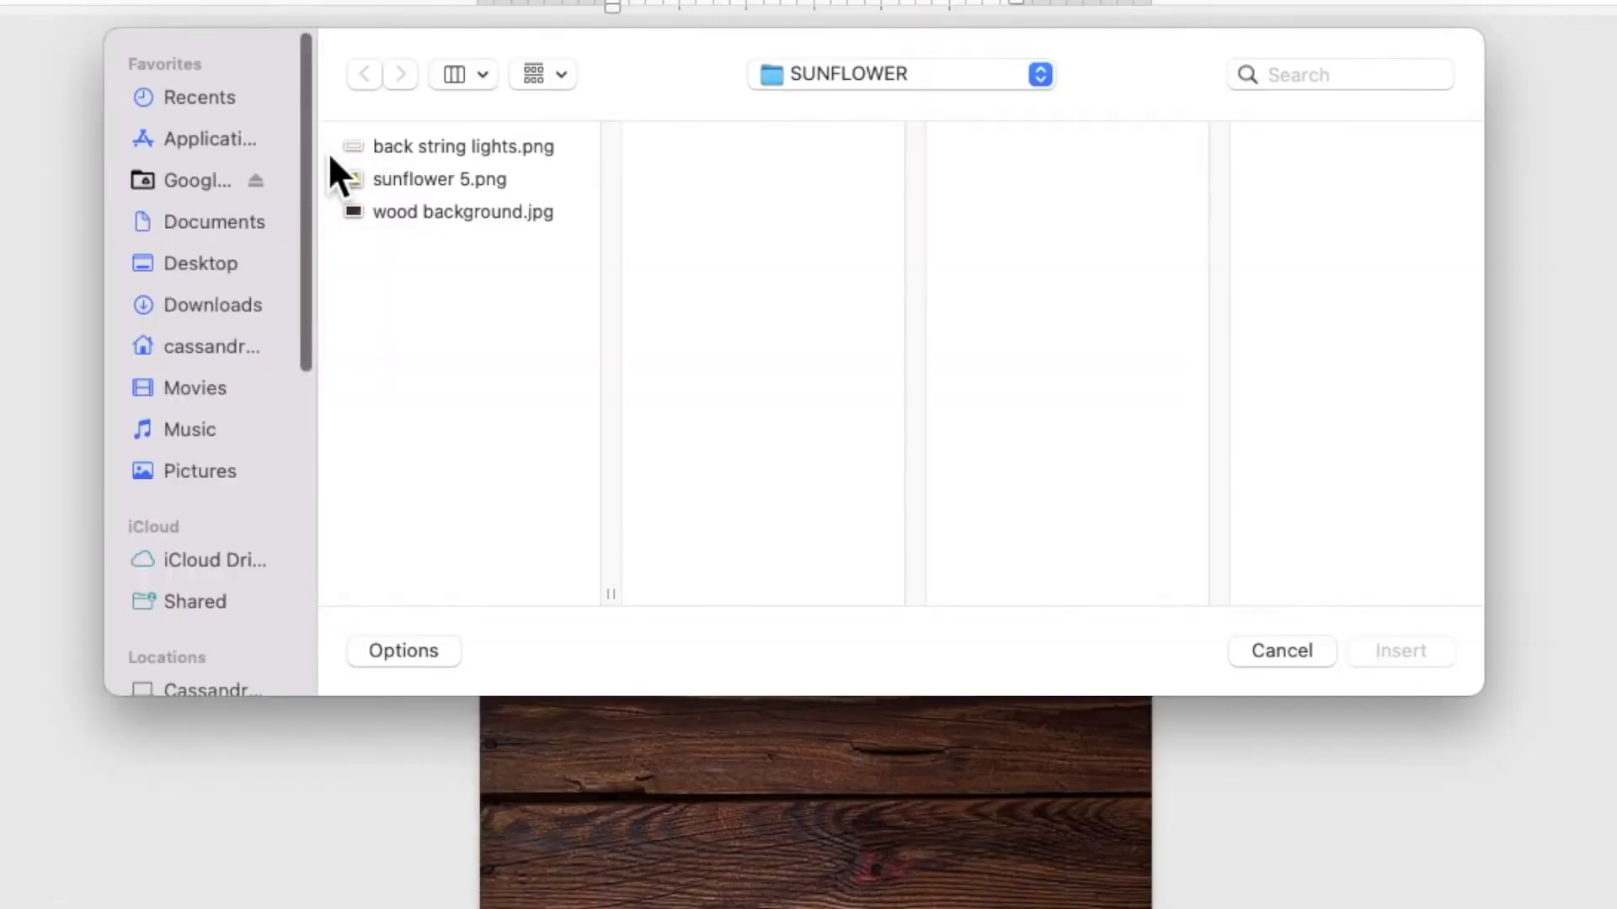
pyautogui.click(391, 176)
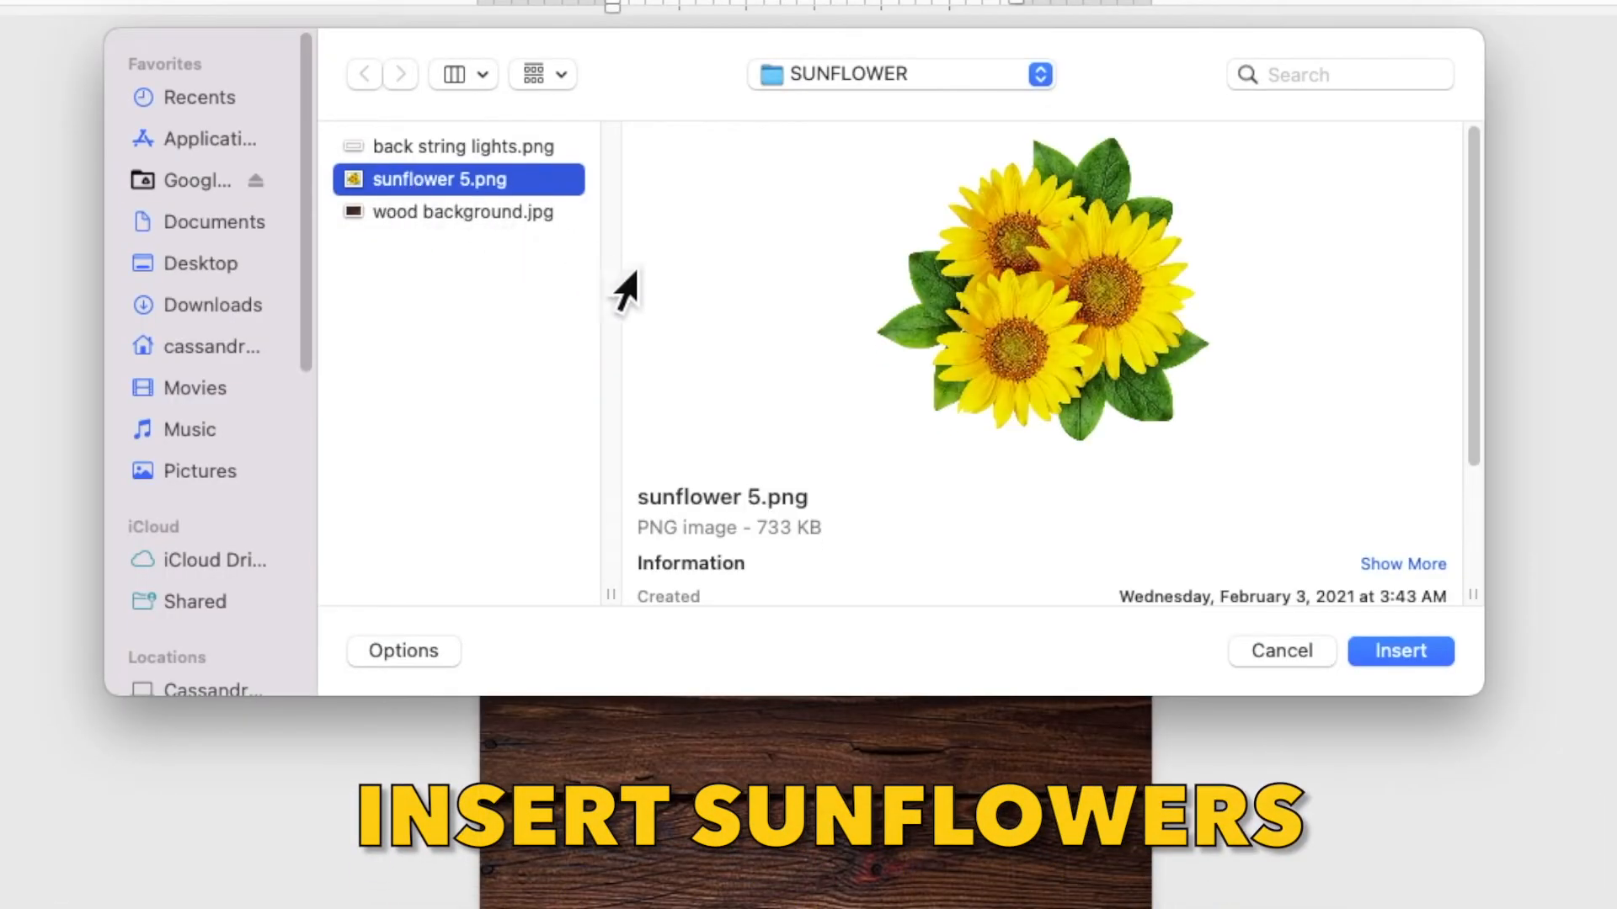
pyautogui.click(1404, 654)
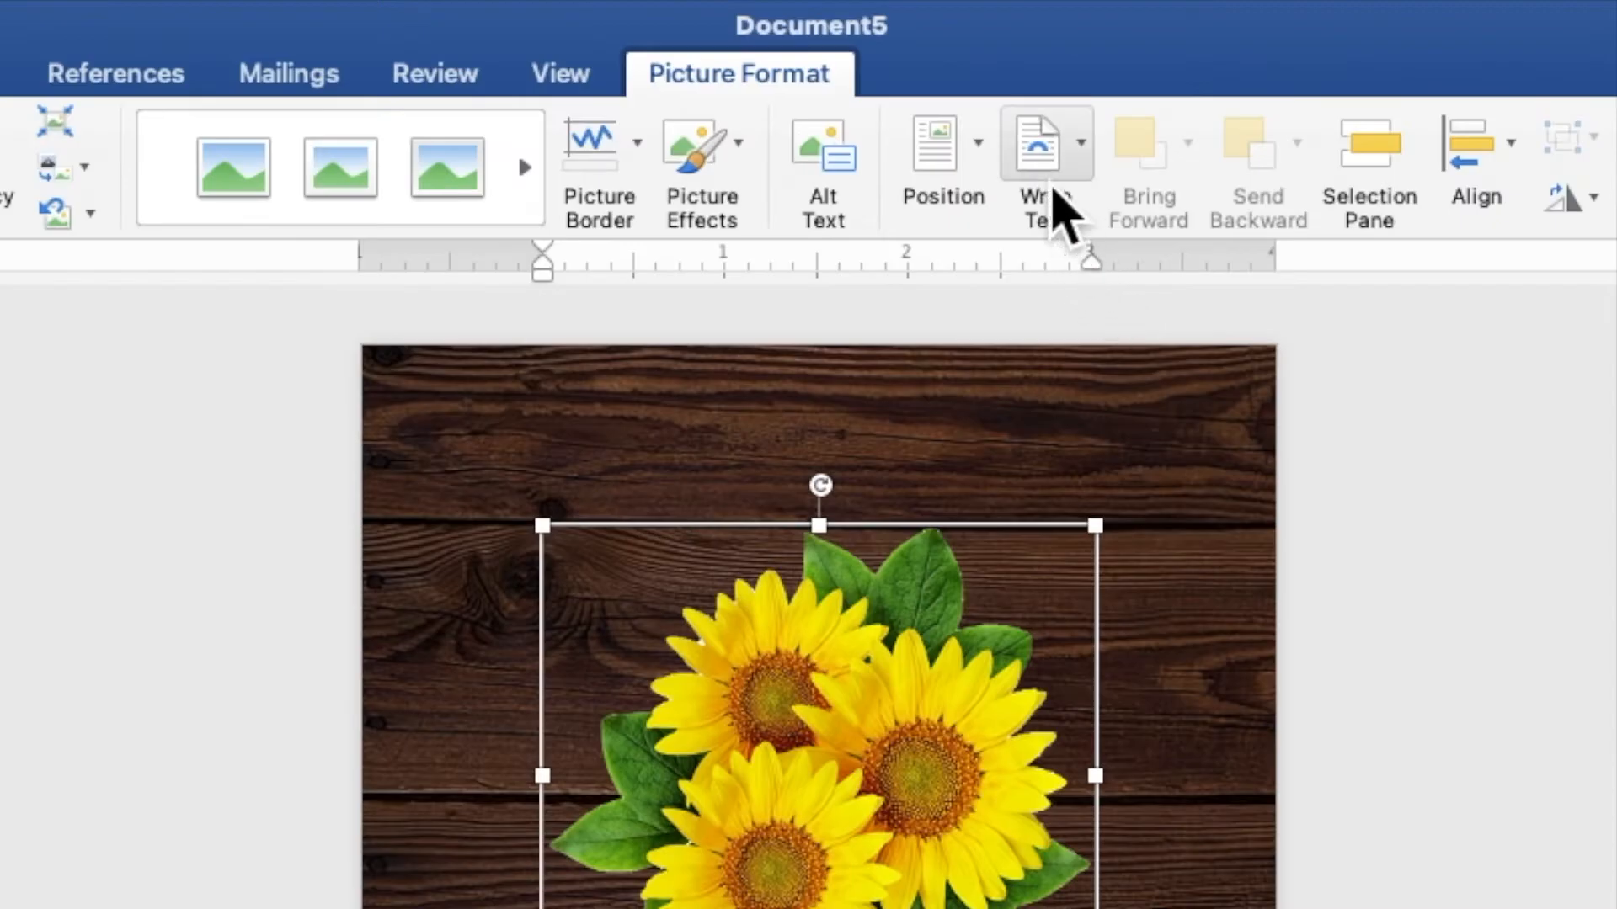
# Put the sunflowers behind text, enlarged to about 3.54" by 3.2" in the top-right corner
pyautogui.click(940, 42)
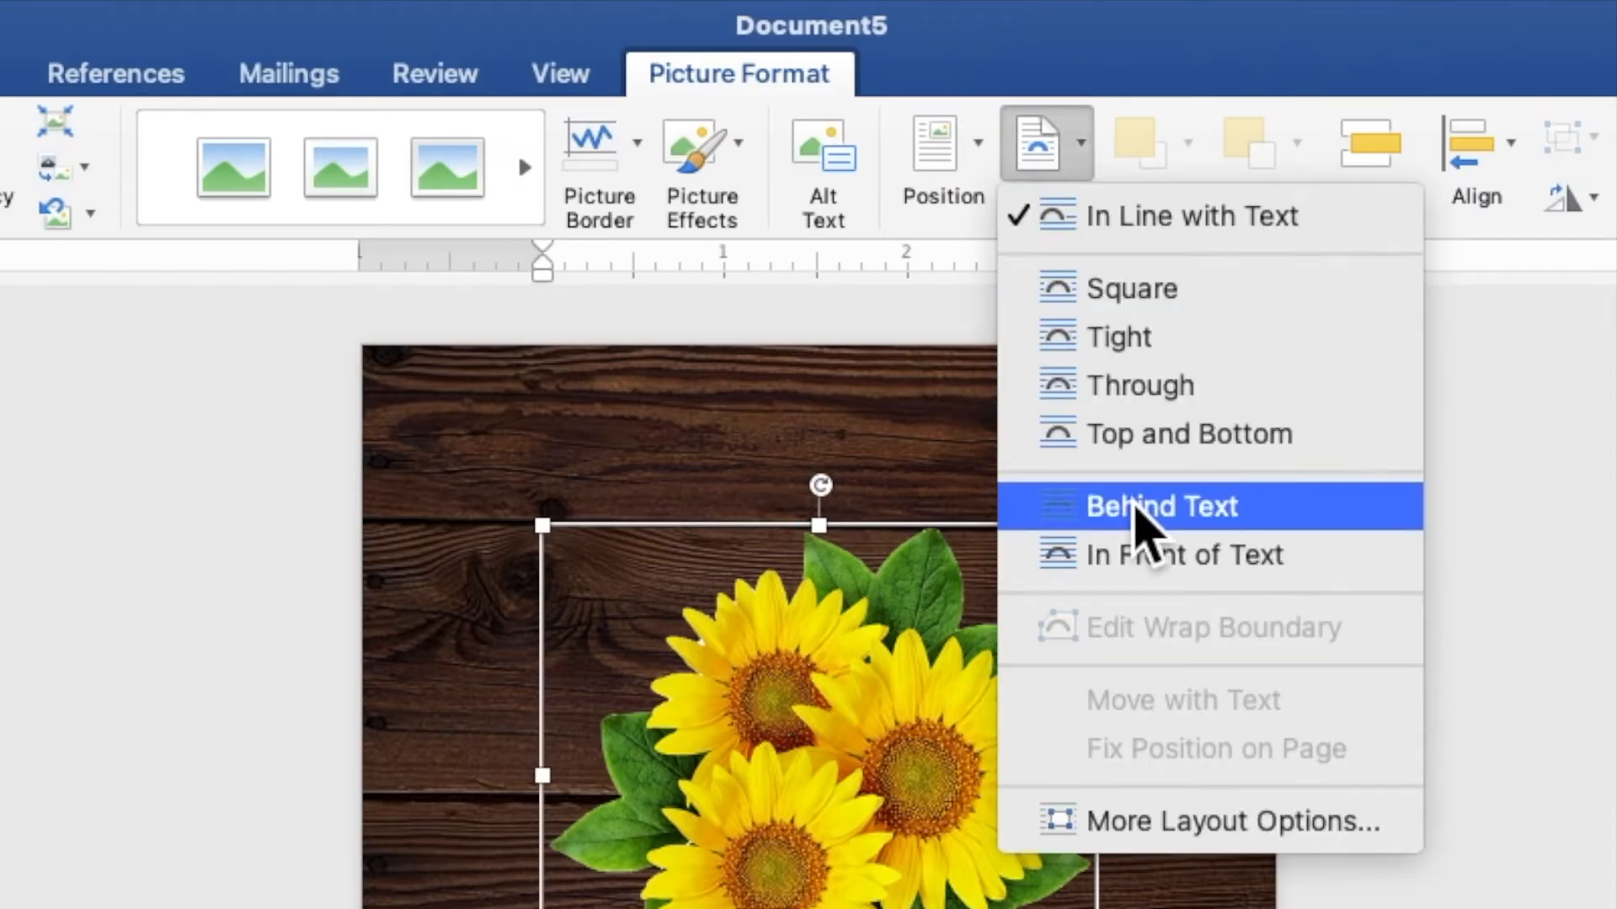
pyautogui.click(1141, 512)
pyautogui.moveTo(887, 382); pyautogui.dragTo(1028, 207)
pyautogui.moveTo(806, 359); pyautogui.dragTo(750, 408)
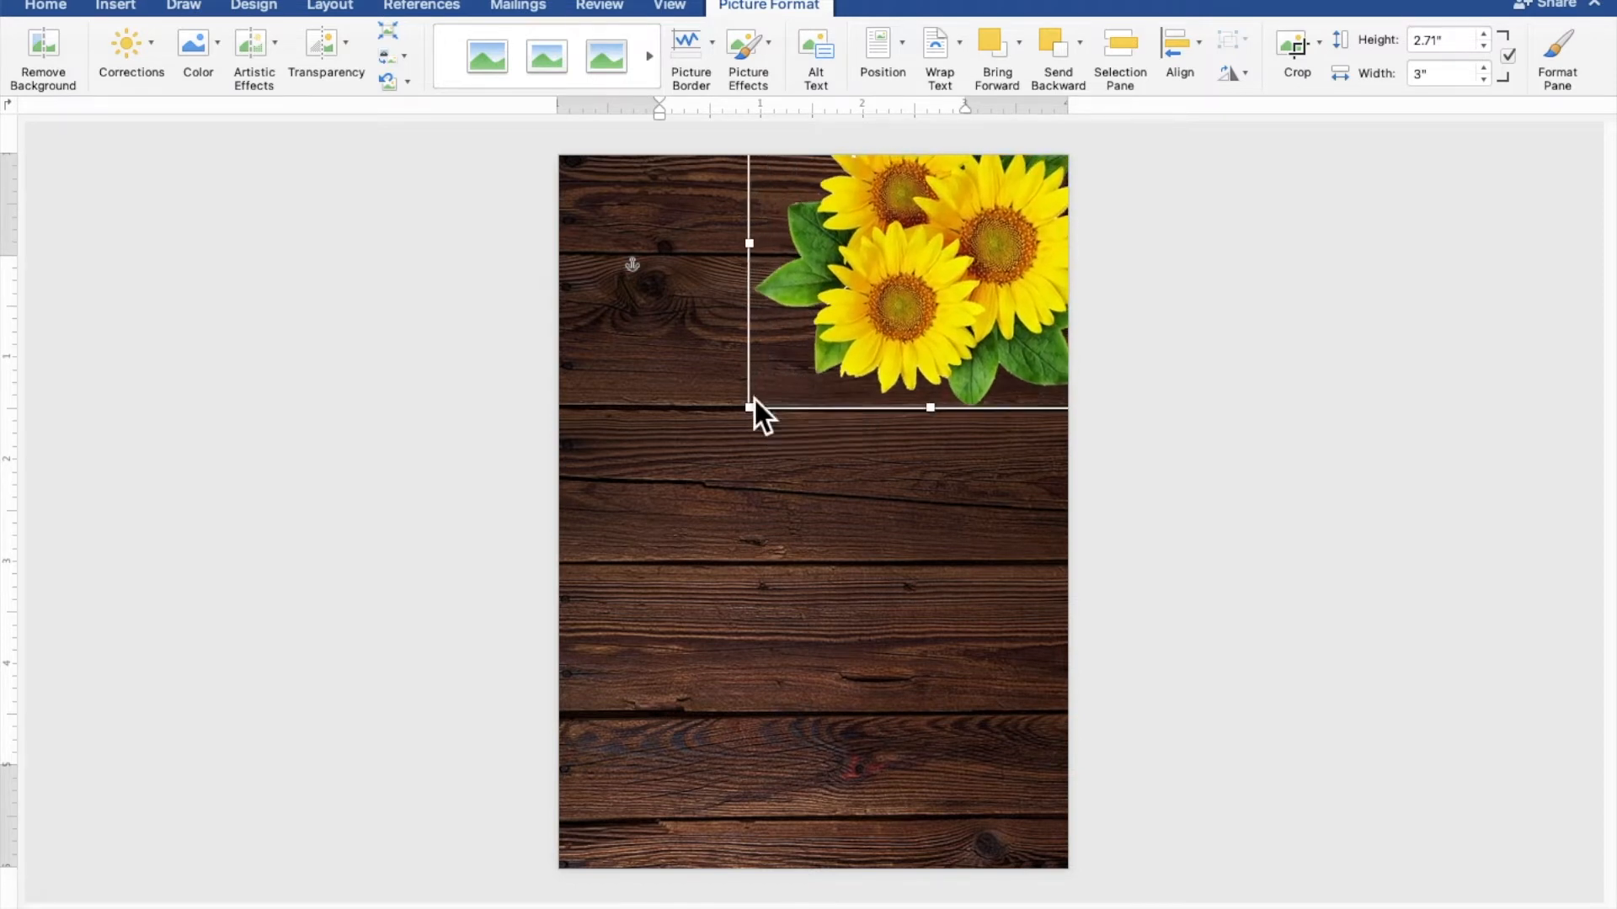
pyautogui.moveTo(911, 348); pyautogui.dragTo(918, 344)
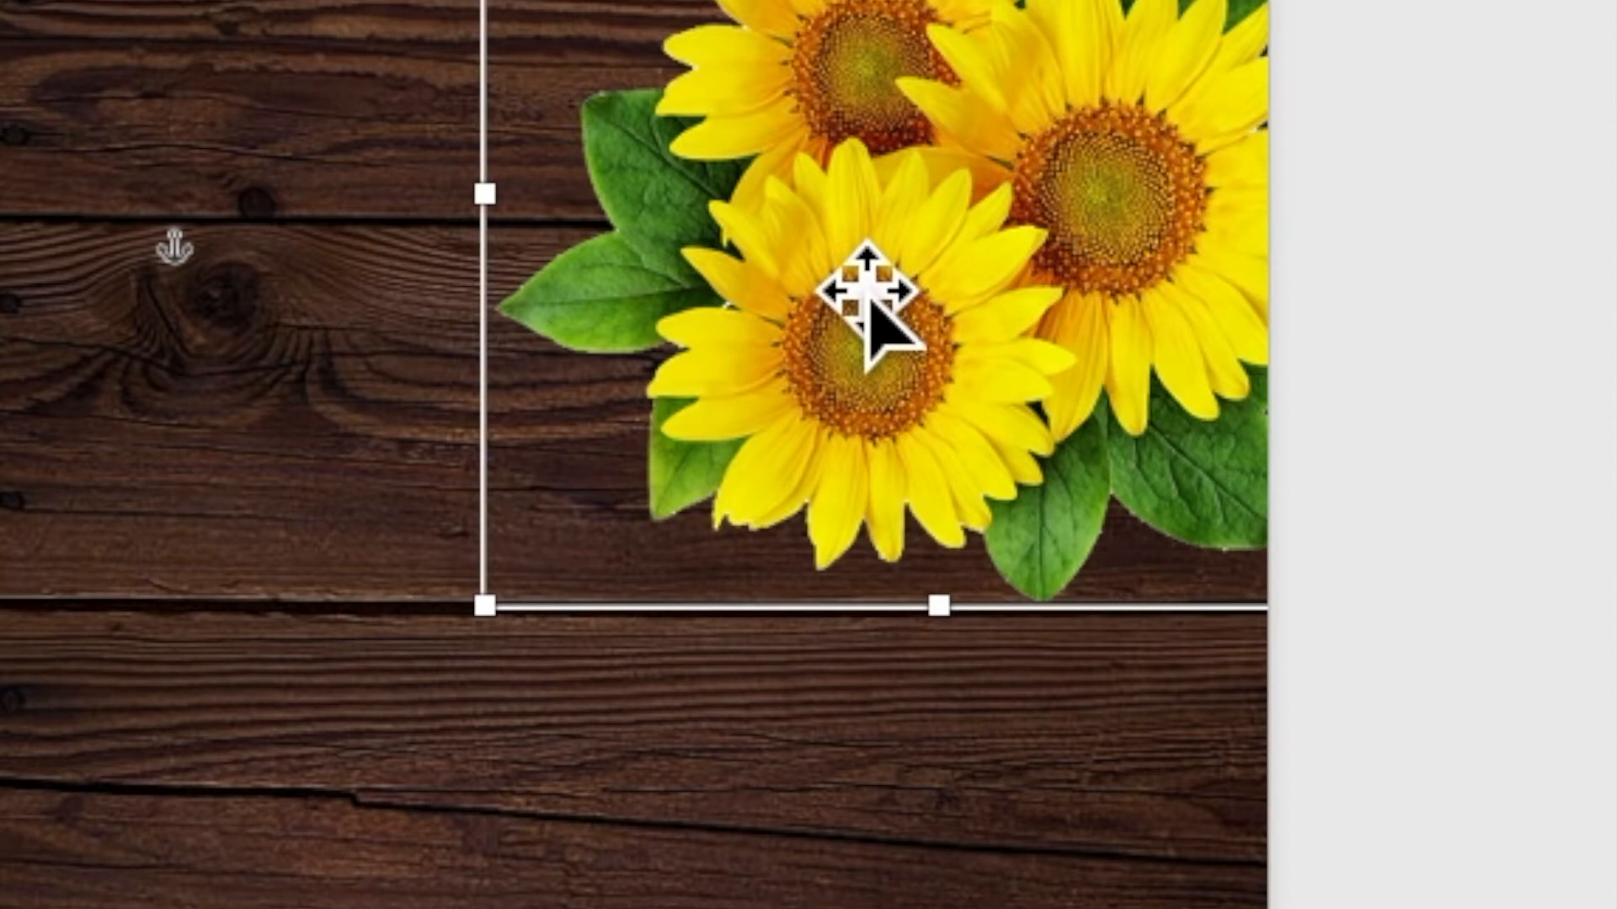
# Duplicate the sunflower cluster and place the enlarged copy in the page's top-left corner
pyautogui.rightClick(835, 261)
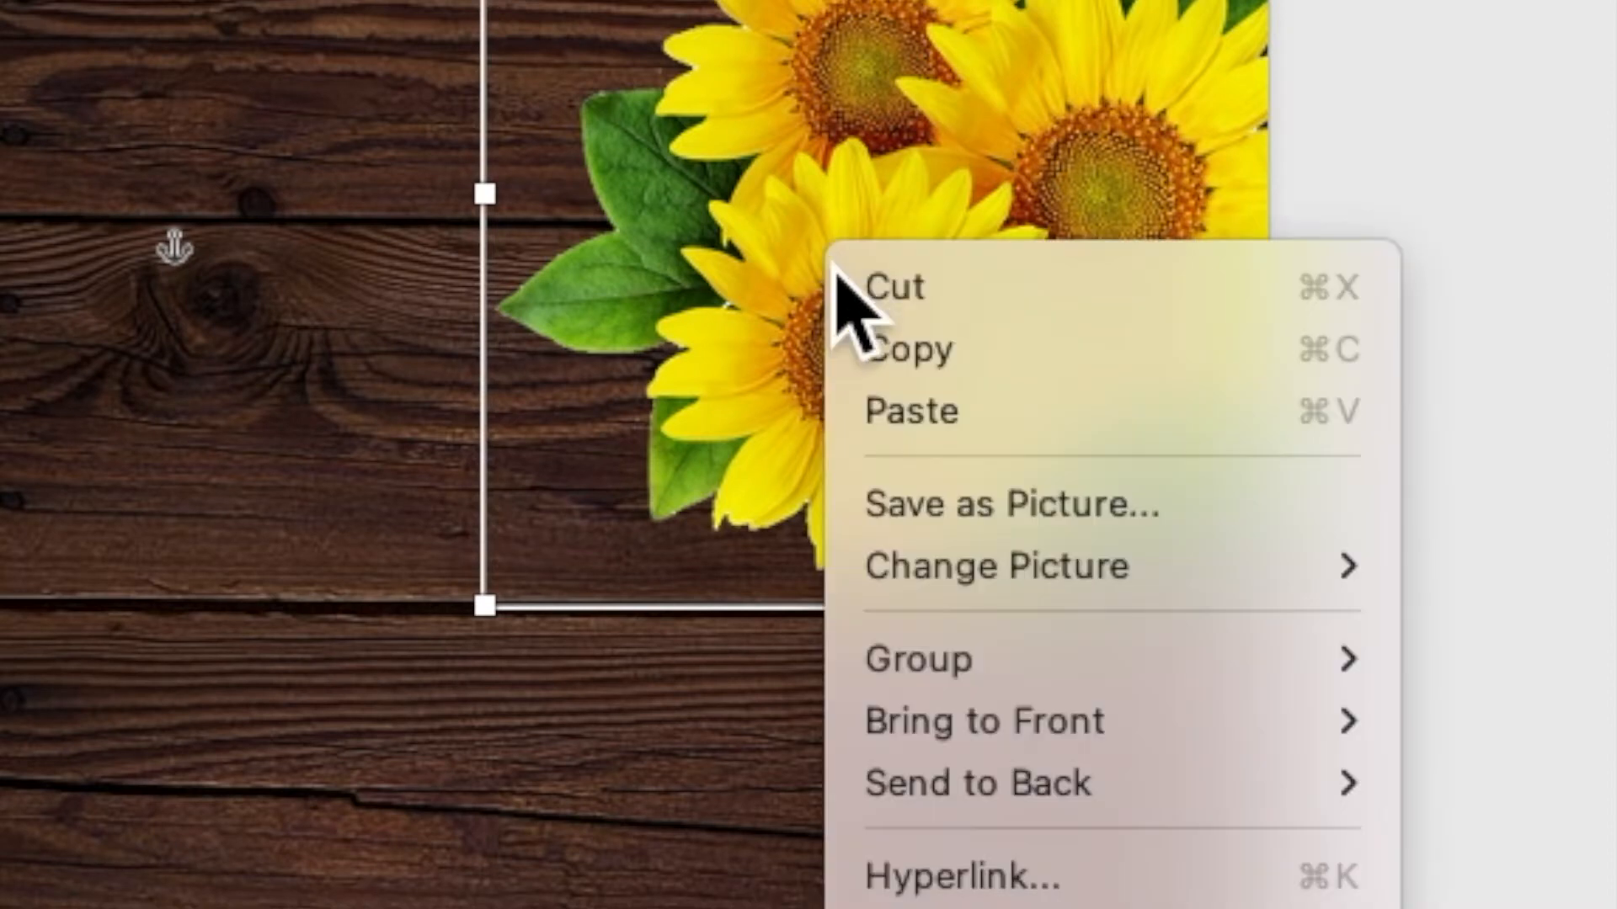
pyautogui.click(868, 352)
pyautogui.rightClick(854, 265)
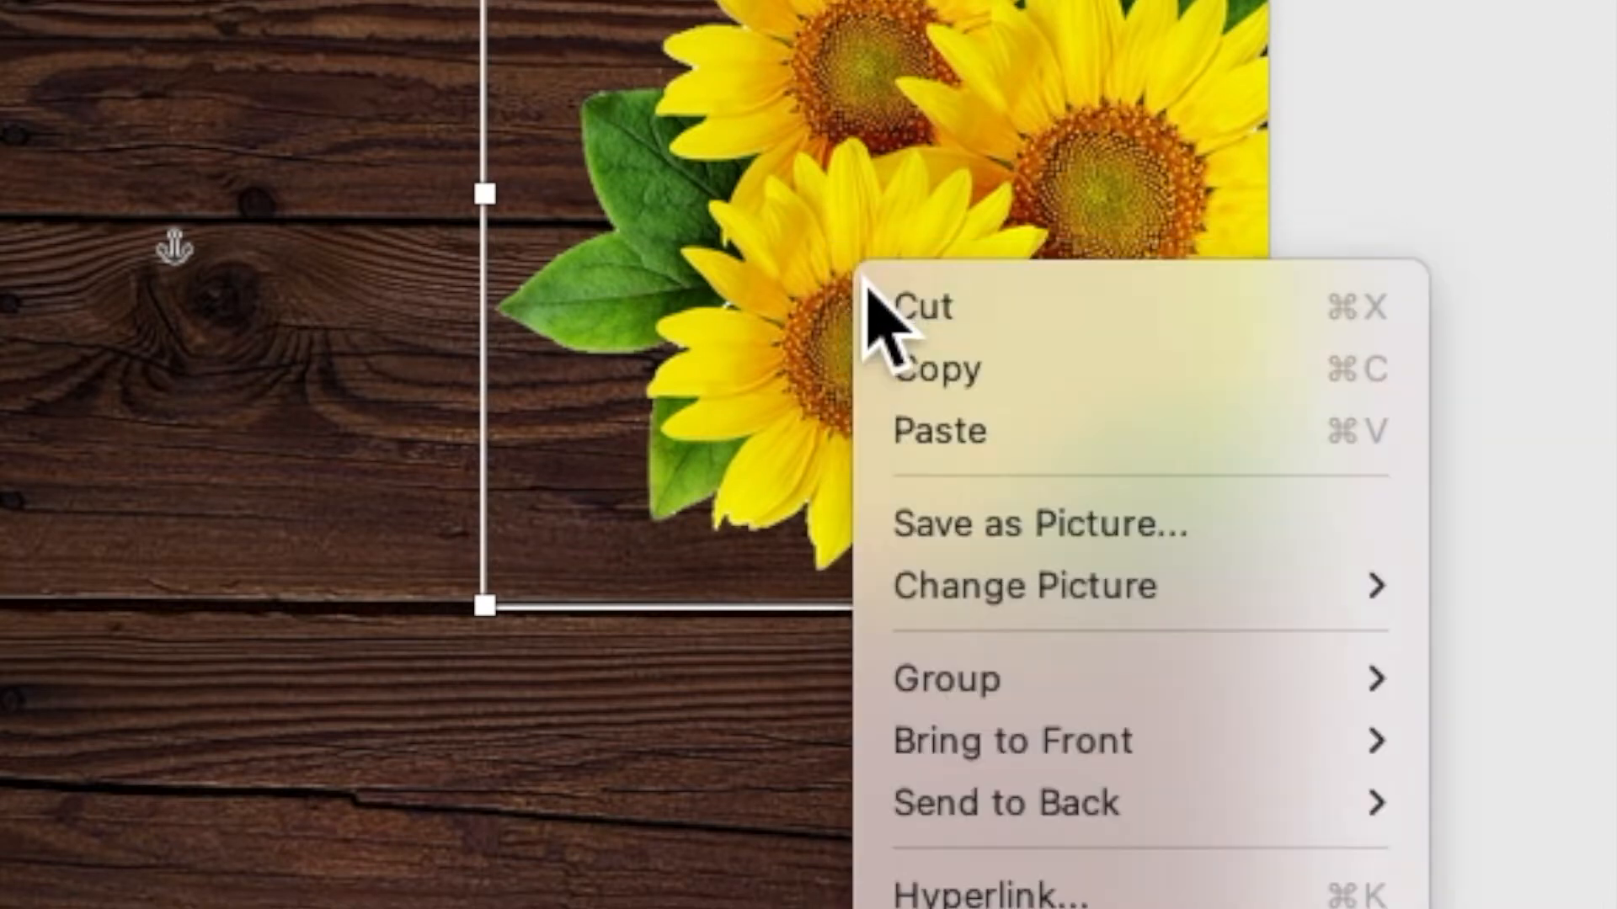
pyautogui.click(909, 440)
pyautogui.moveTo(947, 488); pyautogui.dragTo(363, 471)
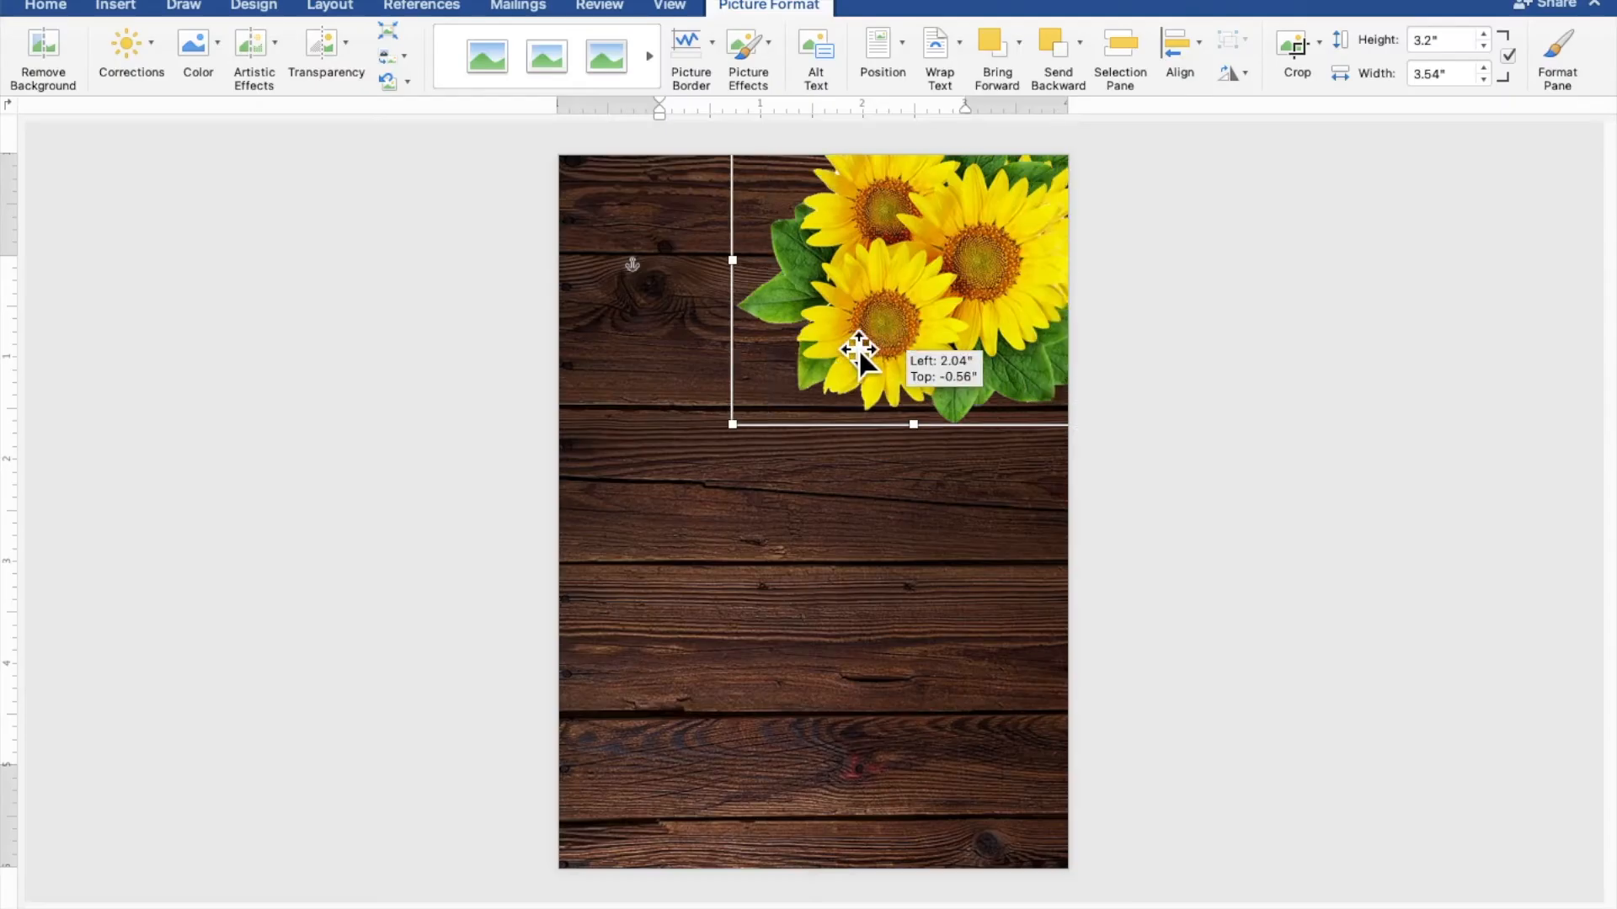
pyautogui.moveTo(722, 344); pyautogui.dragTo(647, 335)
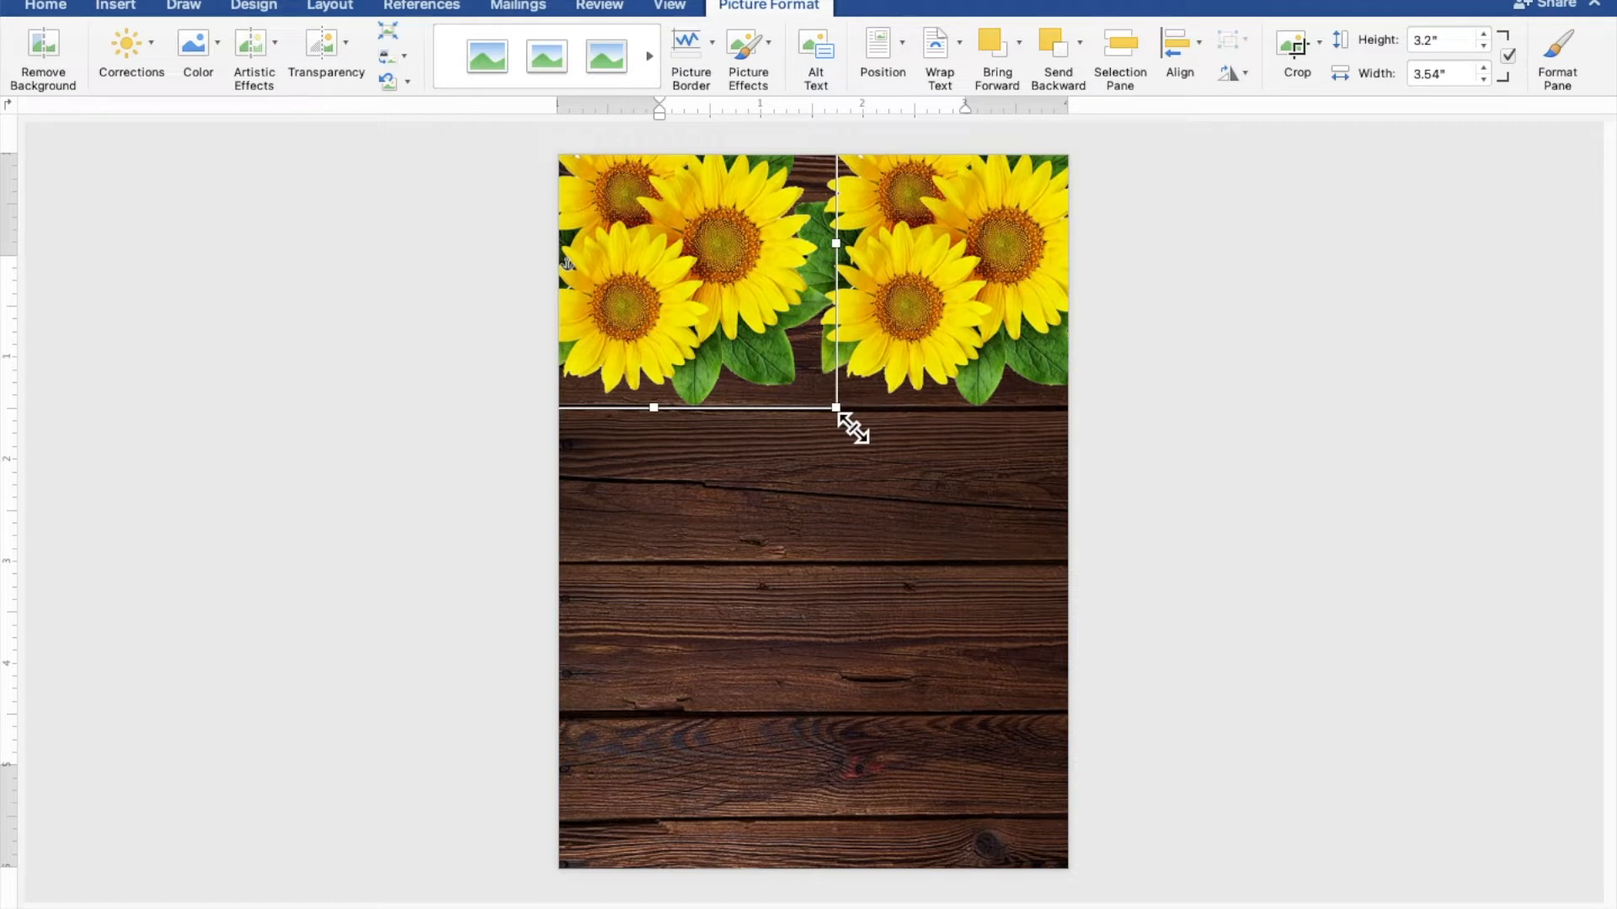
pyautogui.moveTo(852, 428); pyautogui.dragTo(867, 434)
pyautogui.moveTo(711, 358); pyautogui.dragTo(702, 351)
# Enlarge the right cluster and nudge both clusters to meet, about 3.77" by 3.4" each
pyautogui.click(963, 346)
pyautogui.moveTo(765, 421)
pyautogui.mouseDown()
pyautogui.moveTo(755, 438)
pyautogui.moveTo(734, 431)
pyautogui.mouseUp()
pyautogui.click(677, 331)
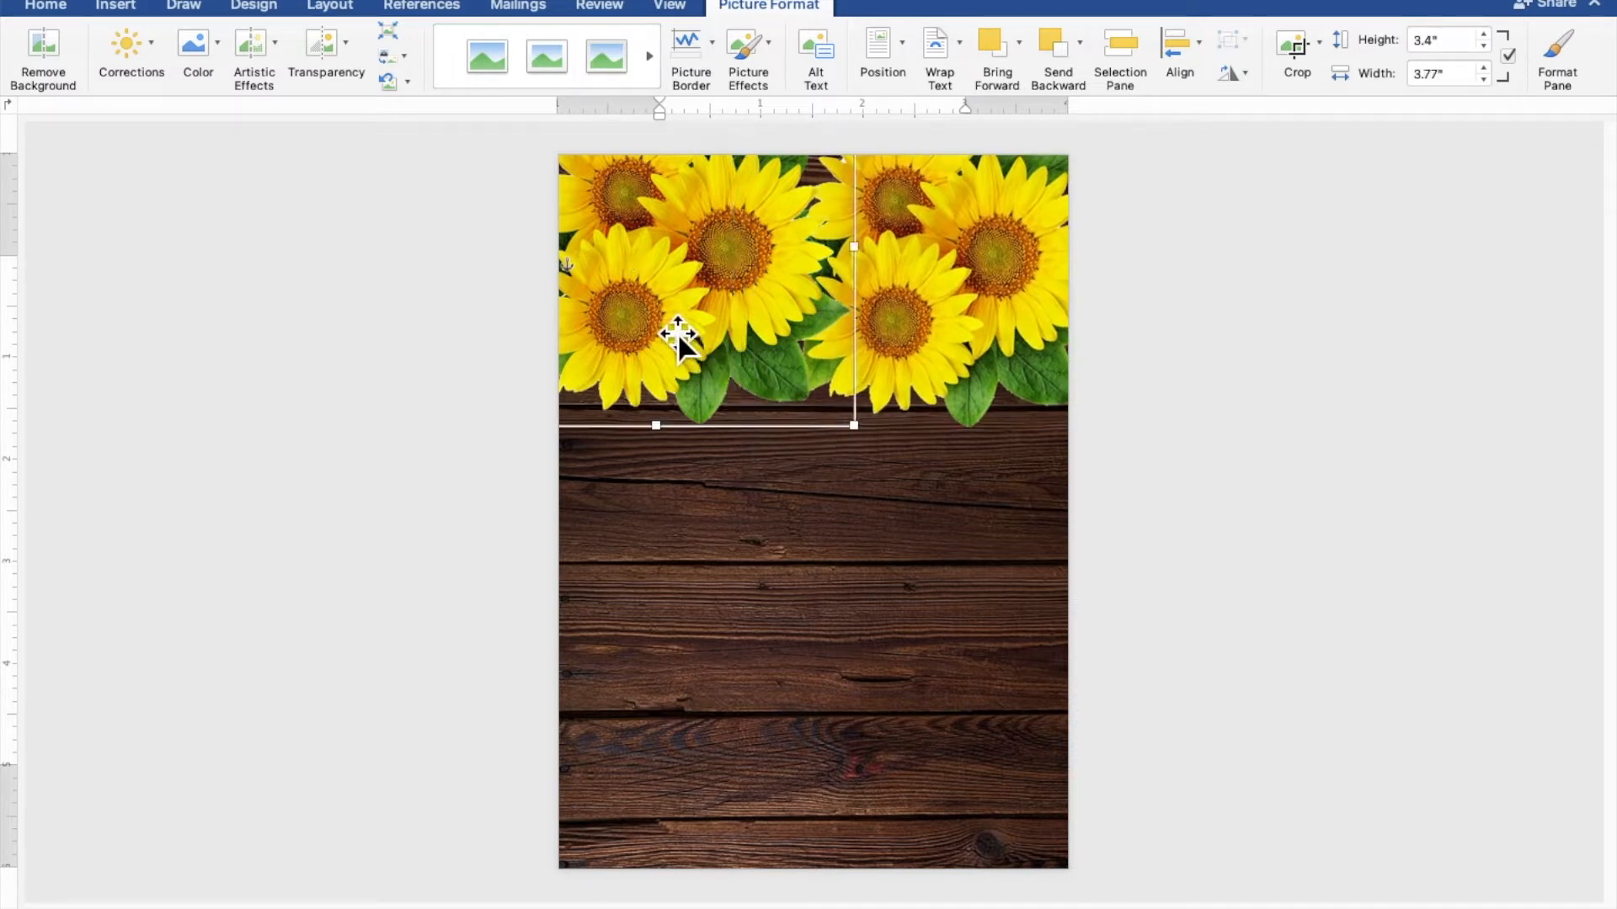
pyautogui.press('Right')
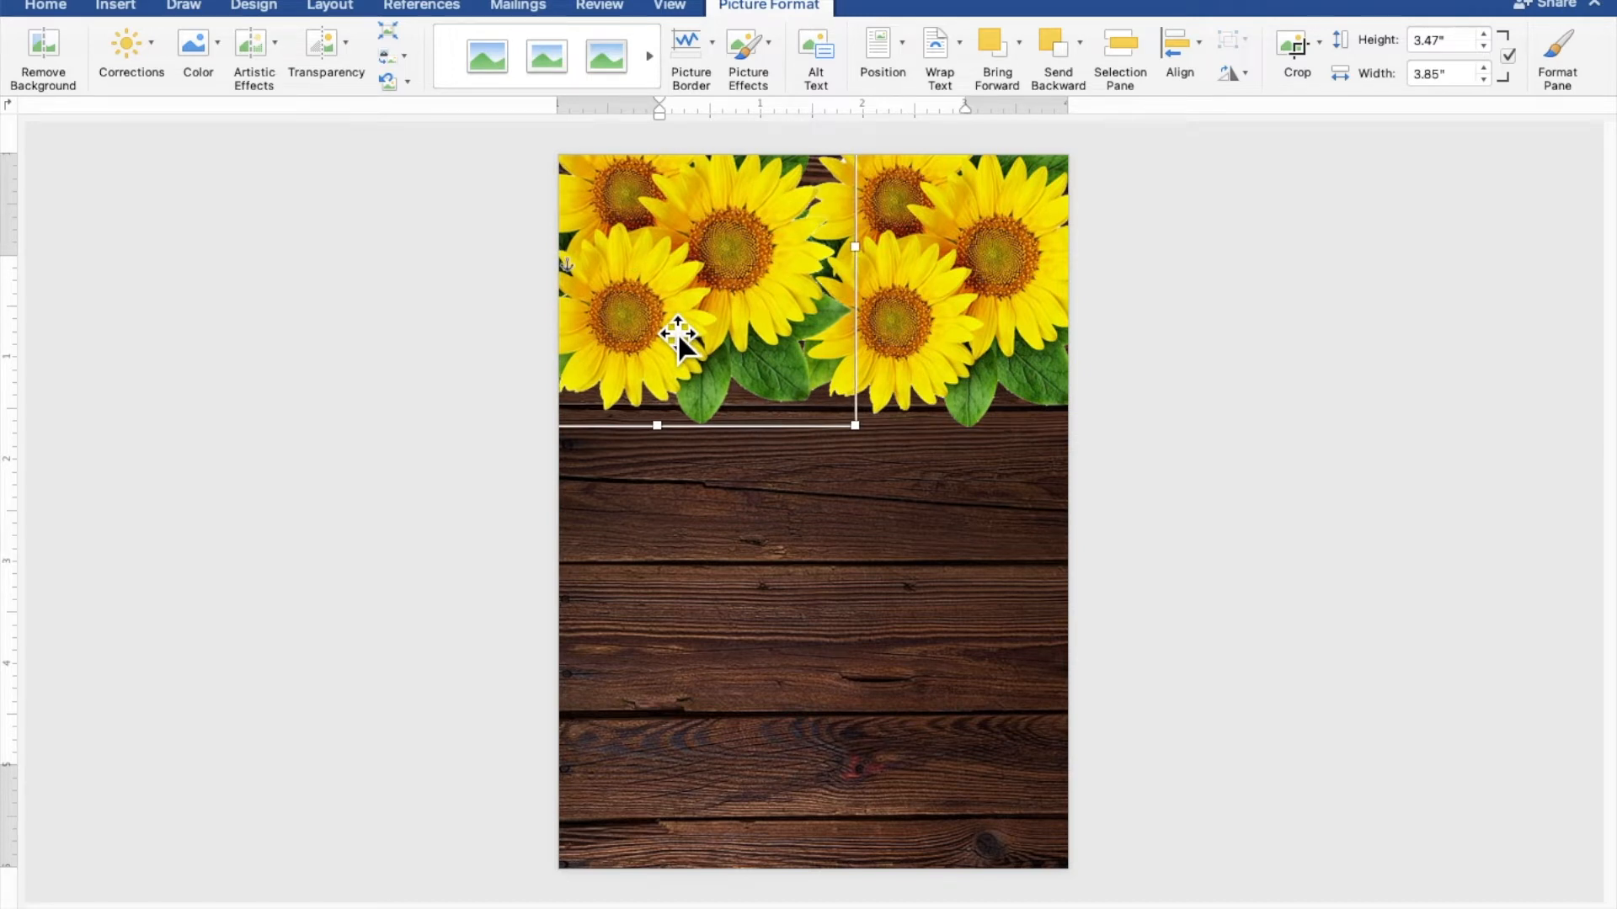
pyautogui.click(1042, 337)
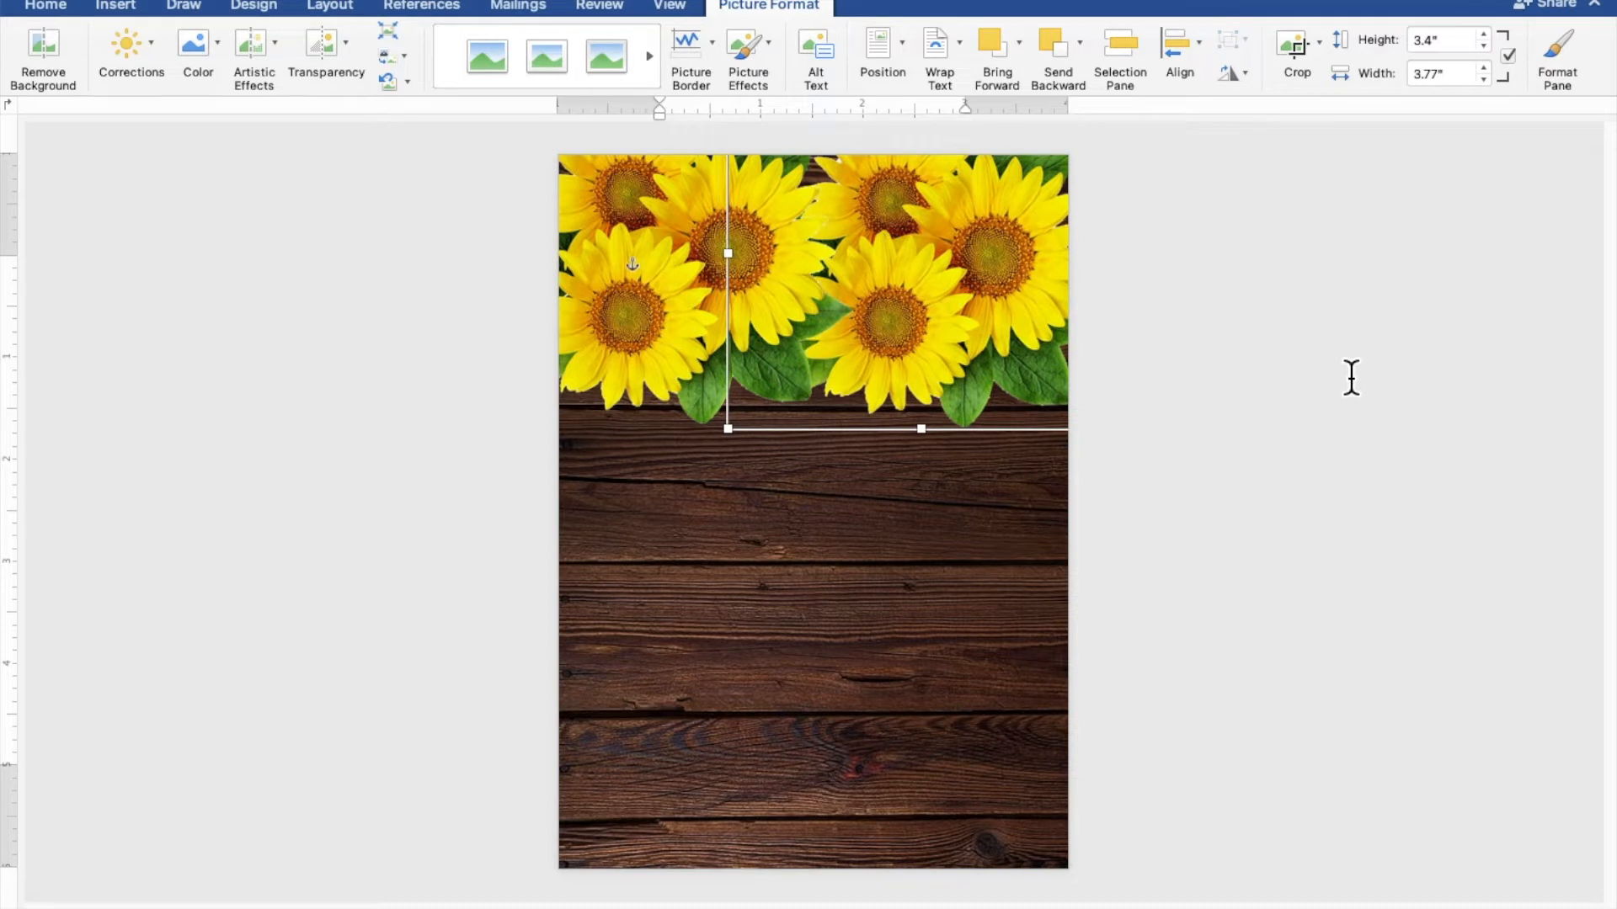
pyautogui.press('Left')
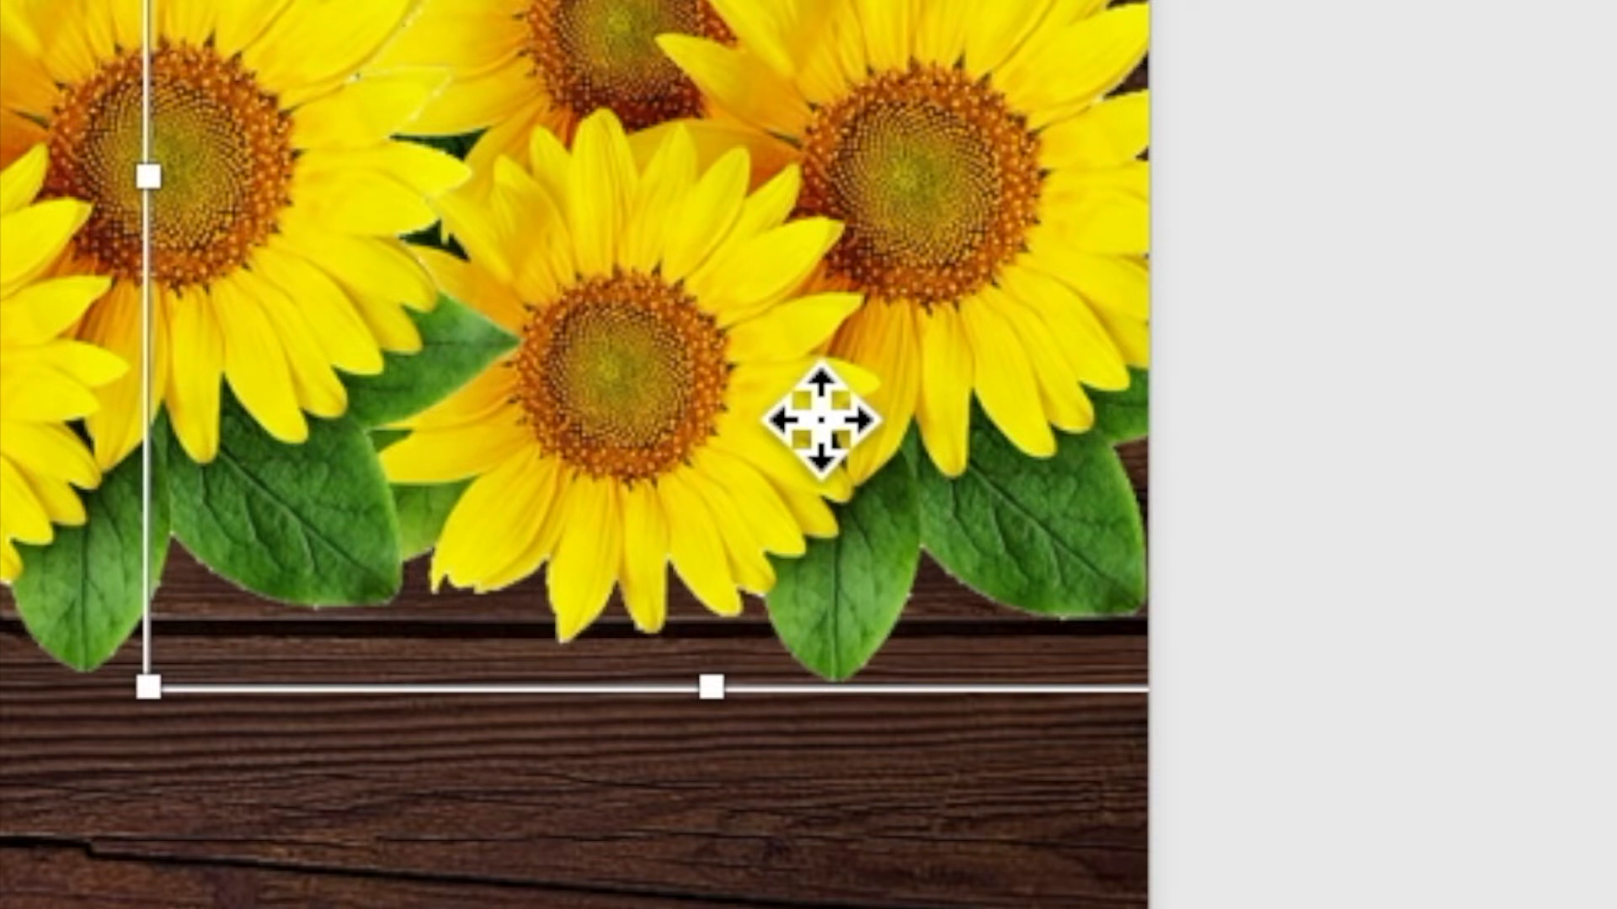
# Paste a sunflower copy and shrink it into a small accent in the bottom-left corner
pyautogui.rightClick(948, 330)
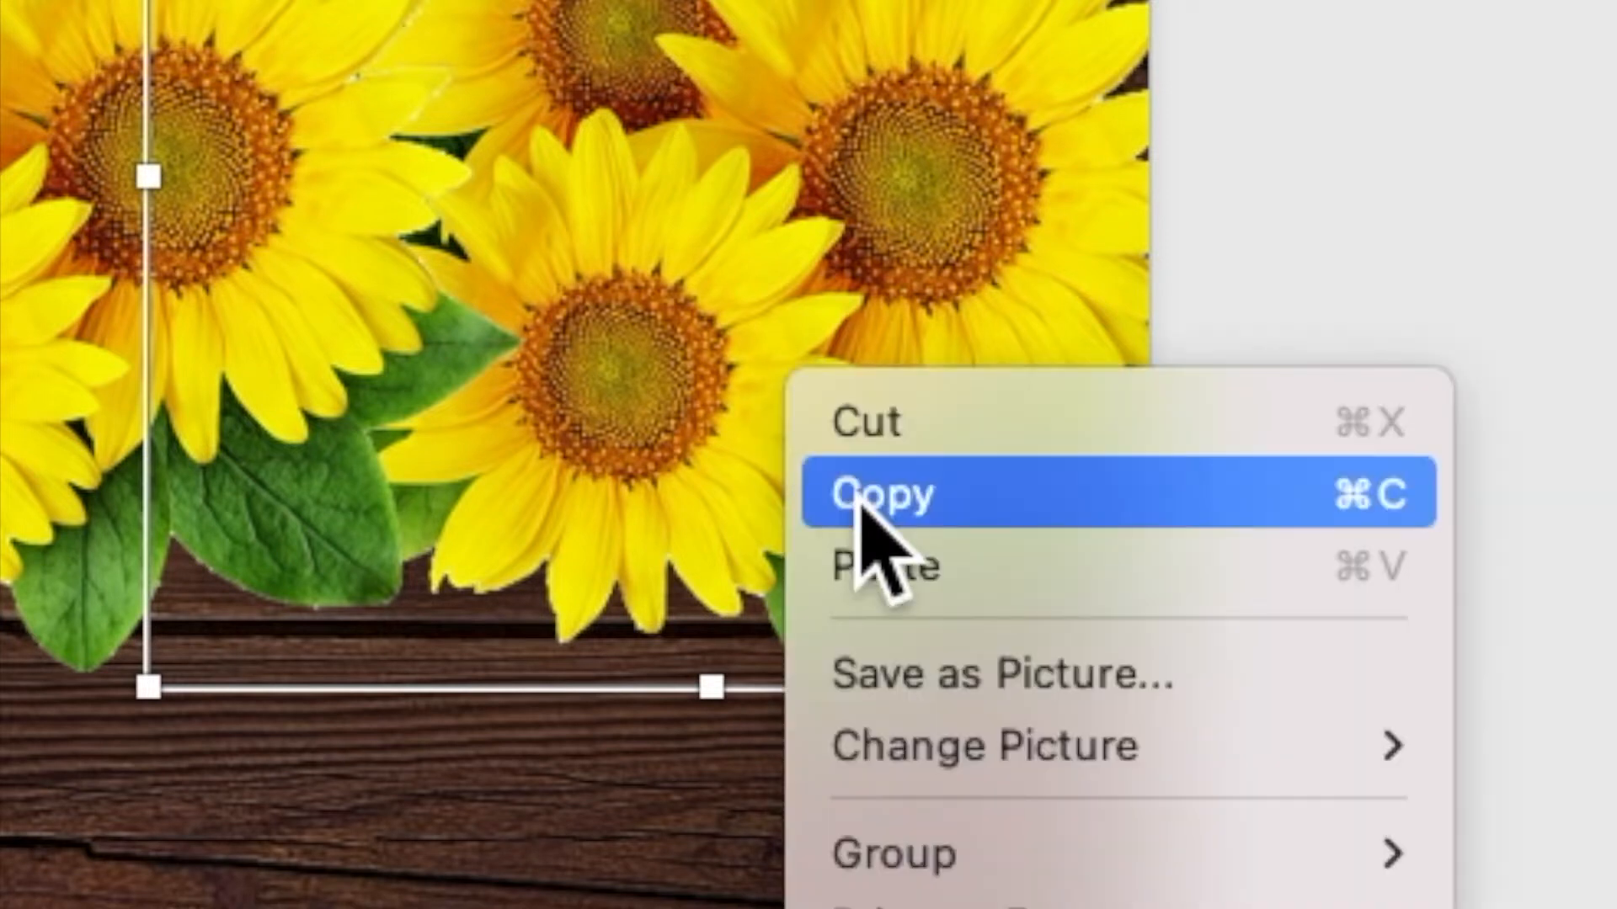
pyautogui.click(966, 364)
pyautogui.rightClick(791, 374)
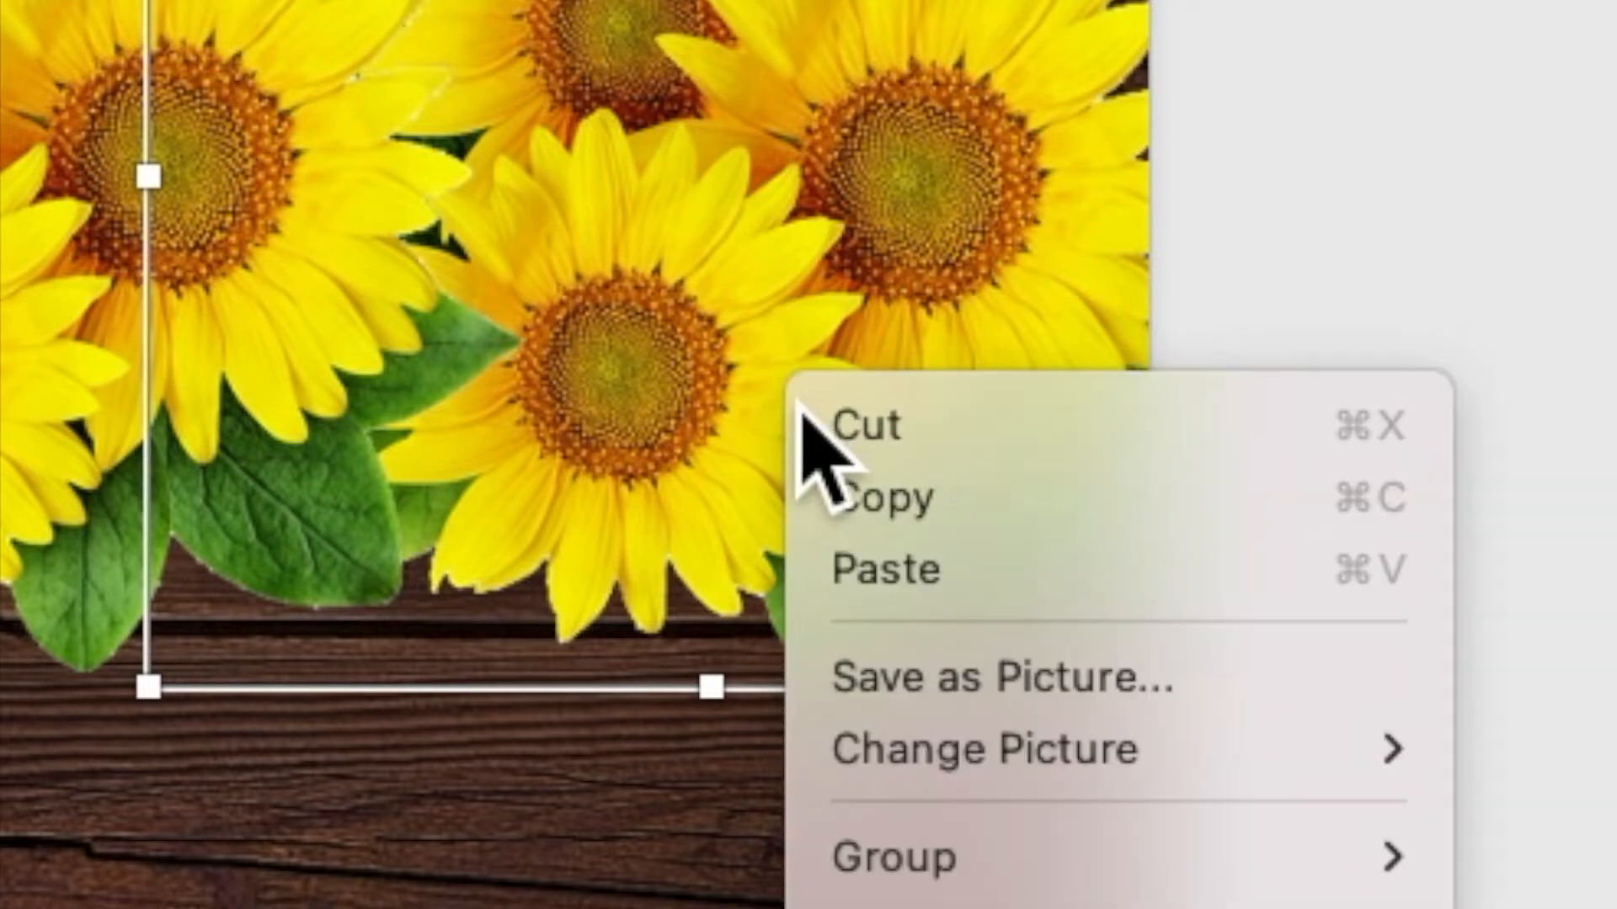
pyautogui.click(855, 580)
pyautogui.moveTo(1000, 306); pyautogui.dragTo(881, 581)
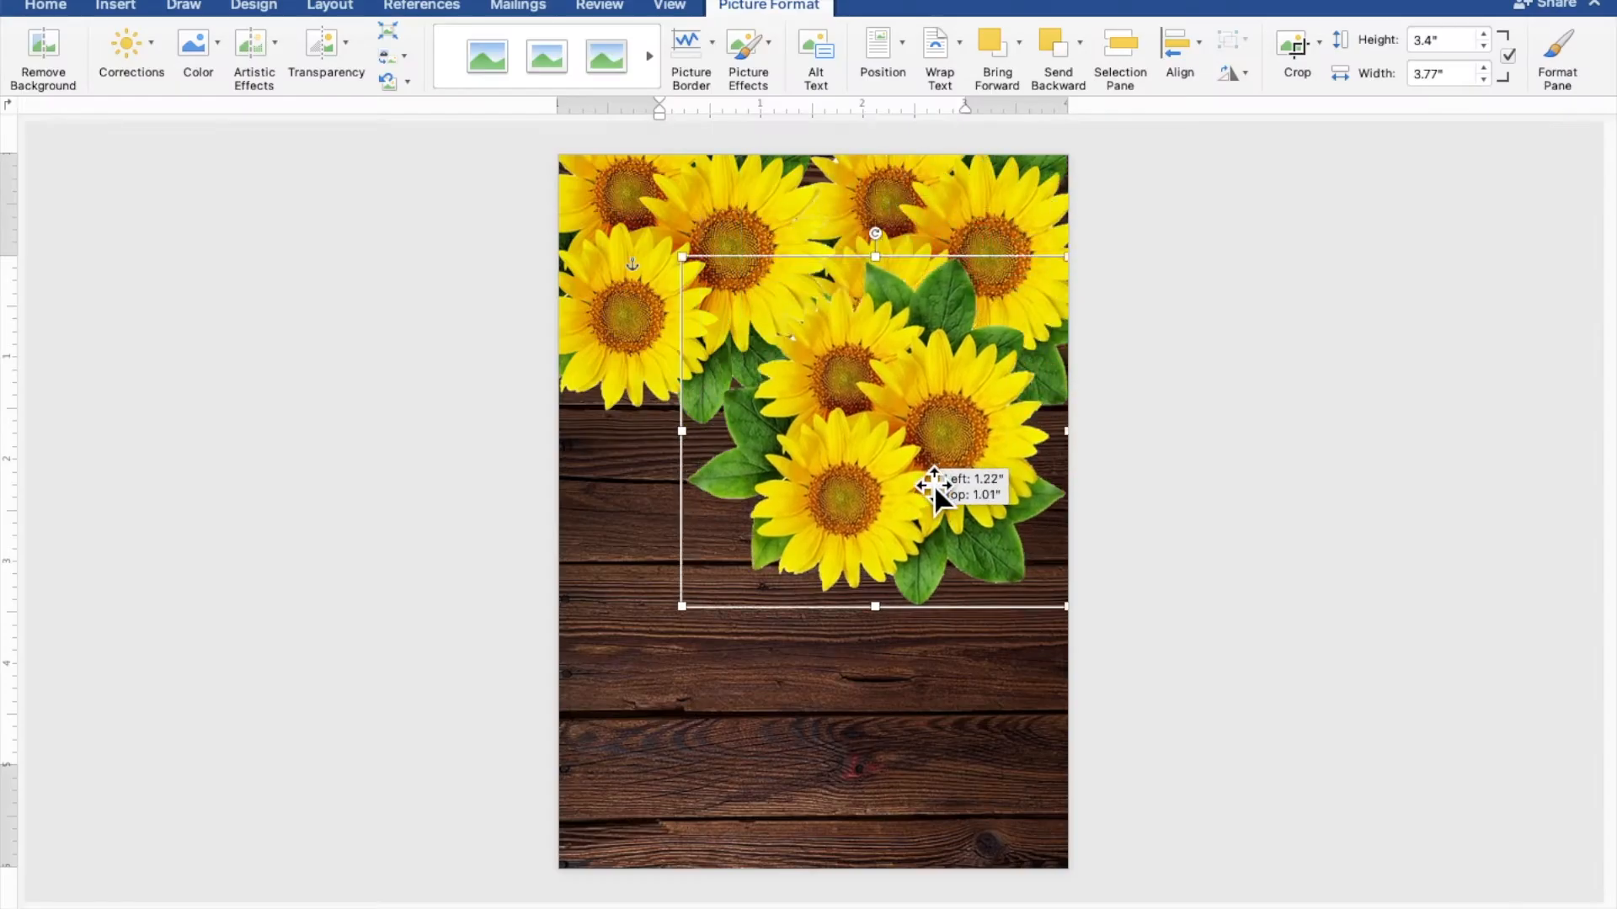
pyautogui.moveTo(1024, 386); pyautogui.dragTo(681, 783)
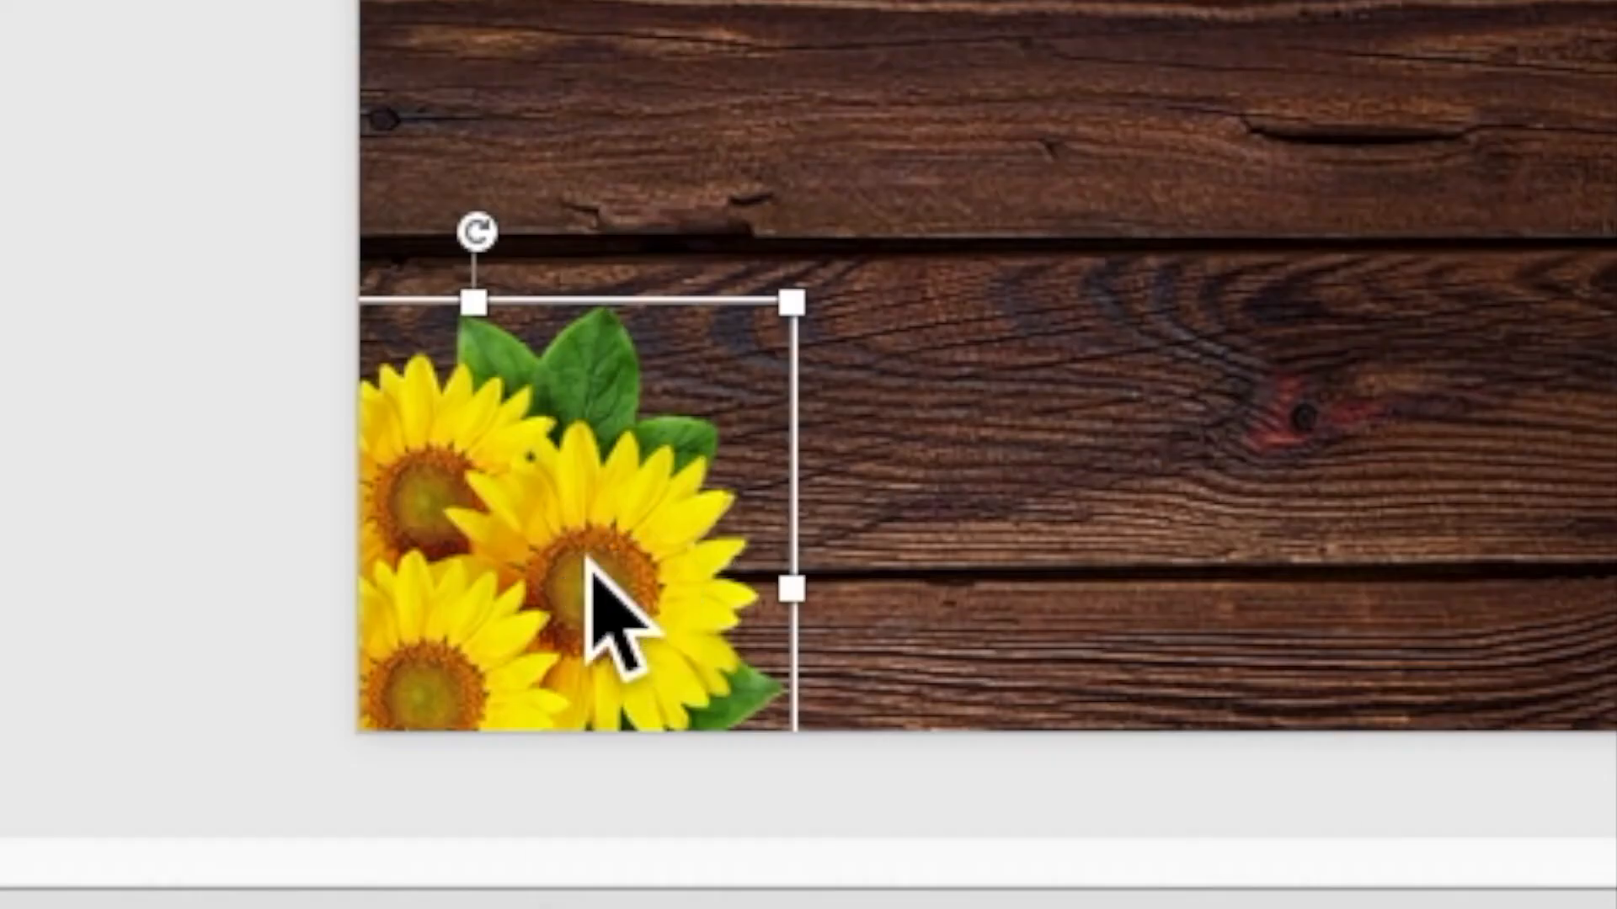
# Add a horizontally flipped sunflower copy flush in the bottom-right corner
pyautogui.rightClick(589, 560)
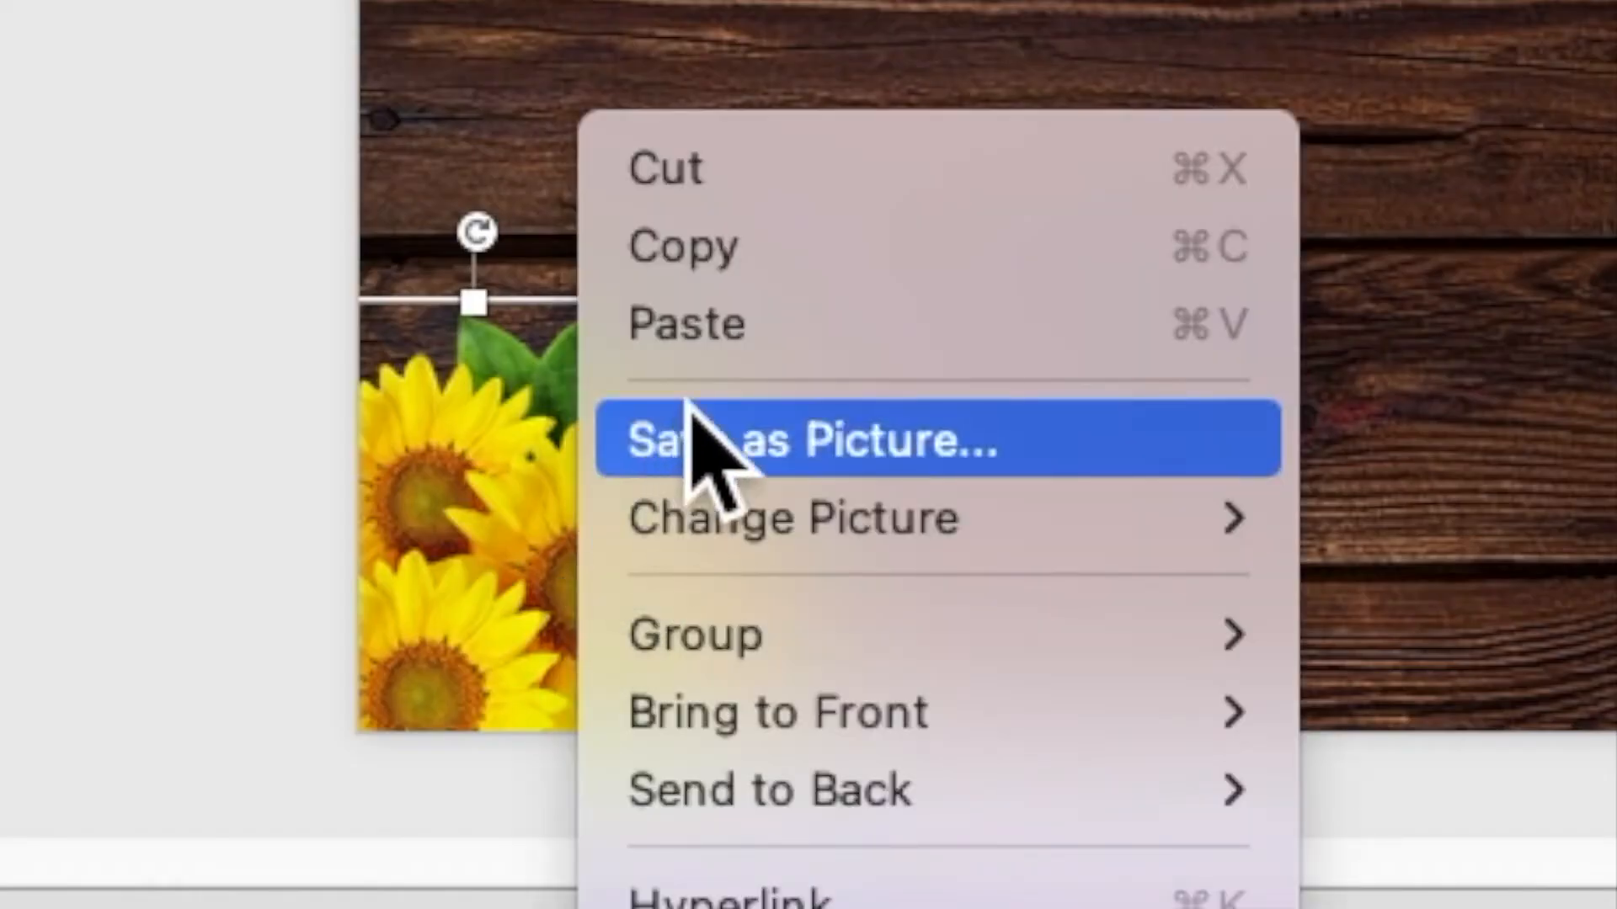
pyautogui.click(714, 245)
pyautogui.rightClick(569, 505)
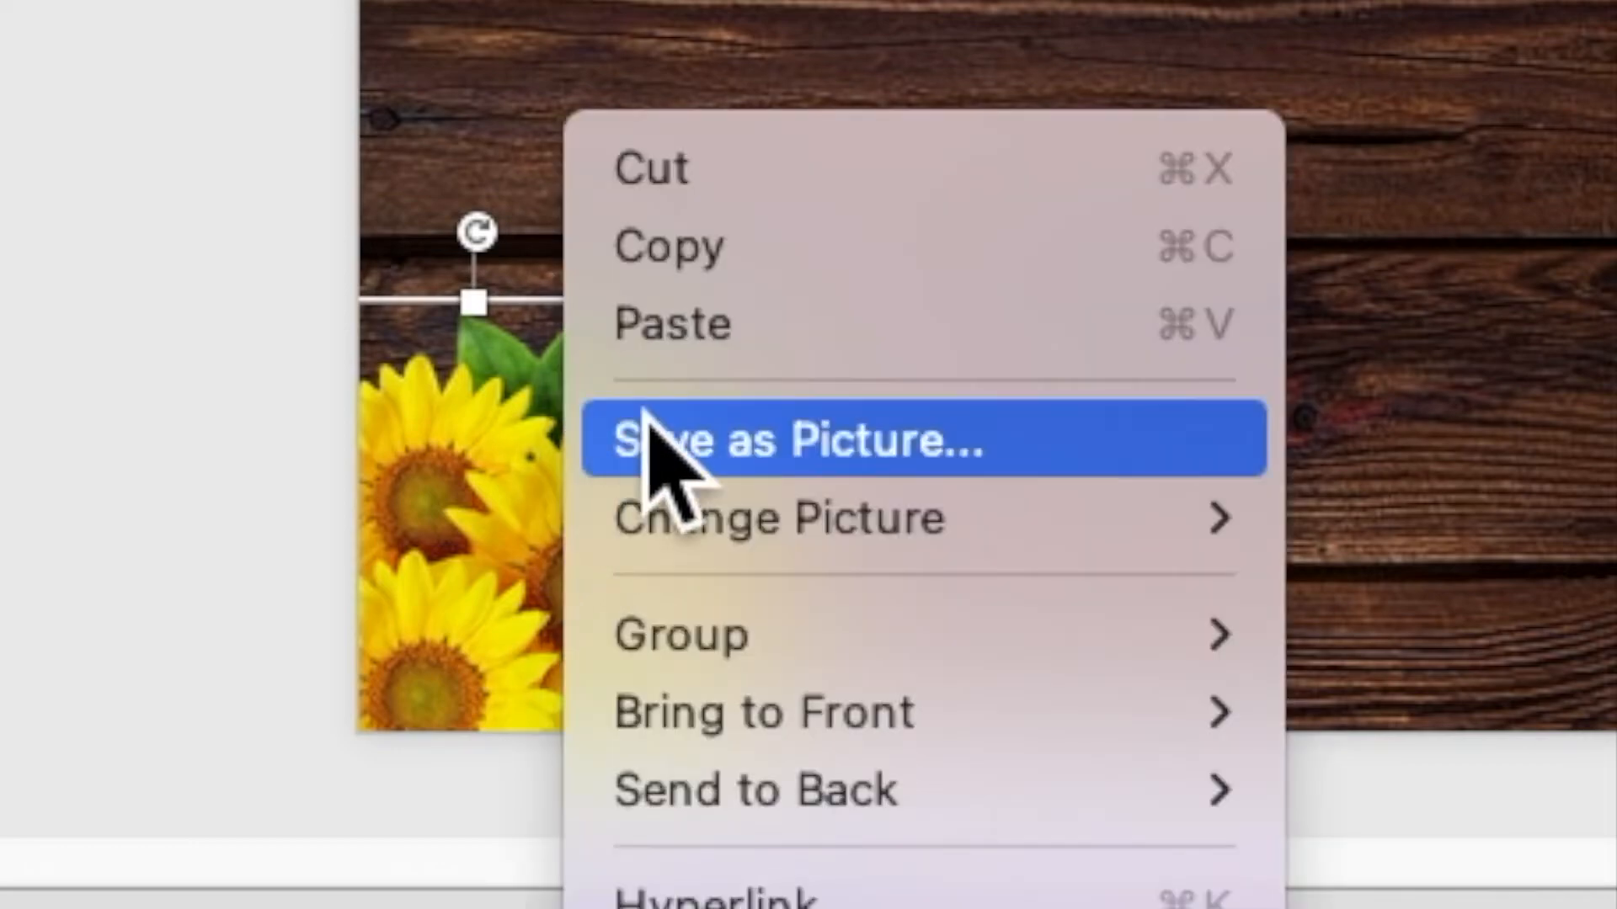
pyautogui.click(682, 341)
pyautogui.moveTo(656, 827); pyautogui.dragTo(1032, 827)
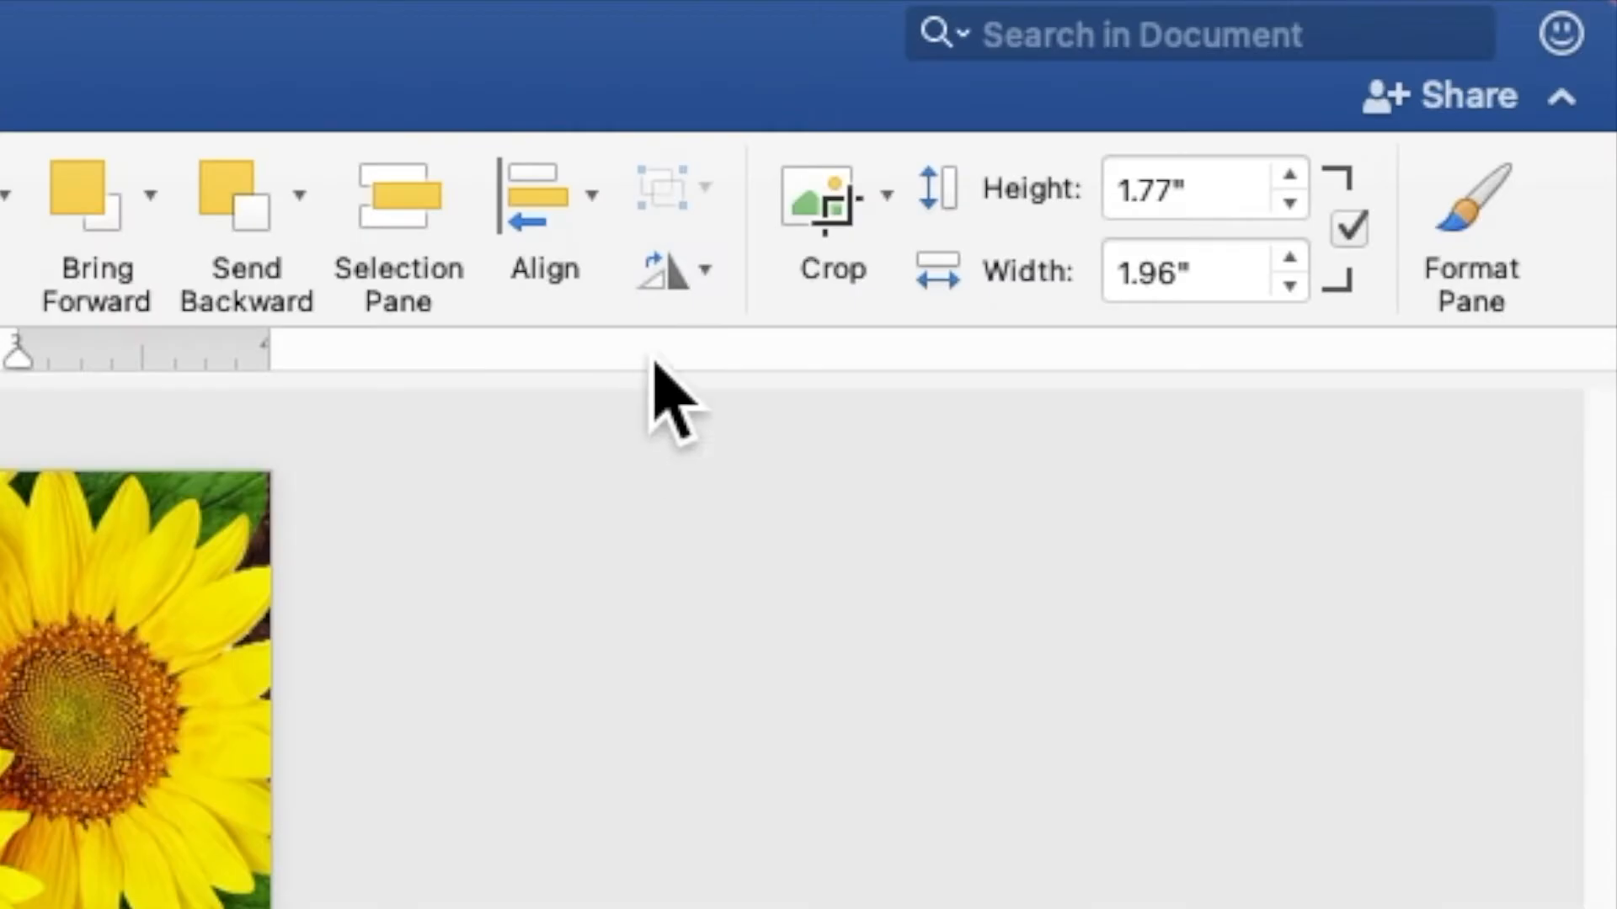
pyautogui.click(672, 271)
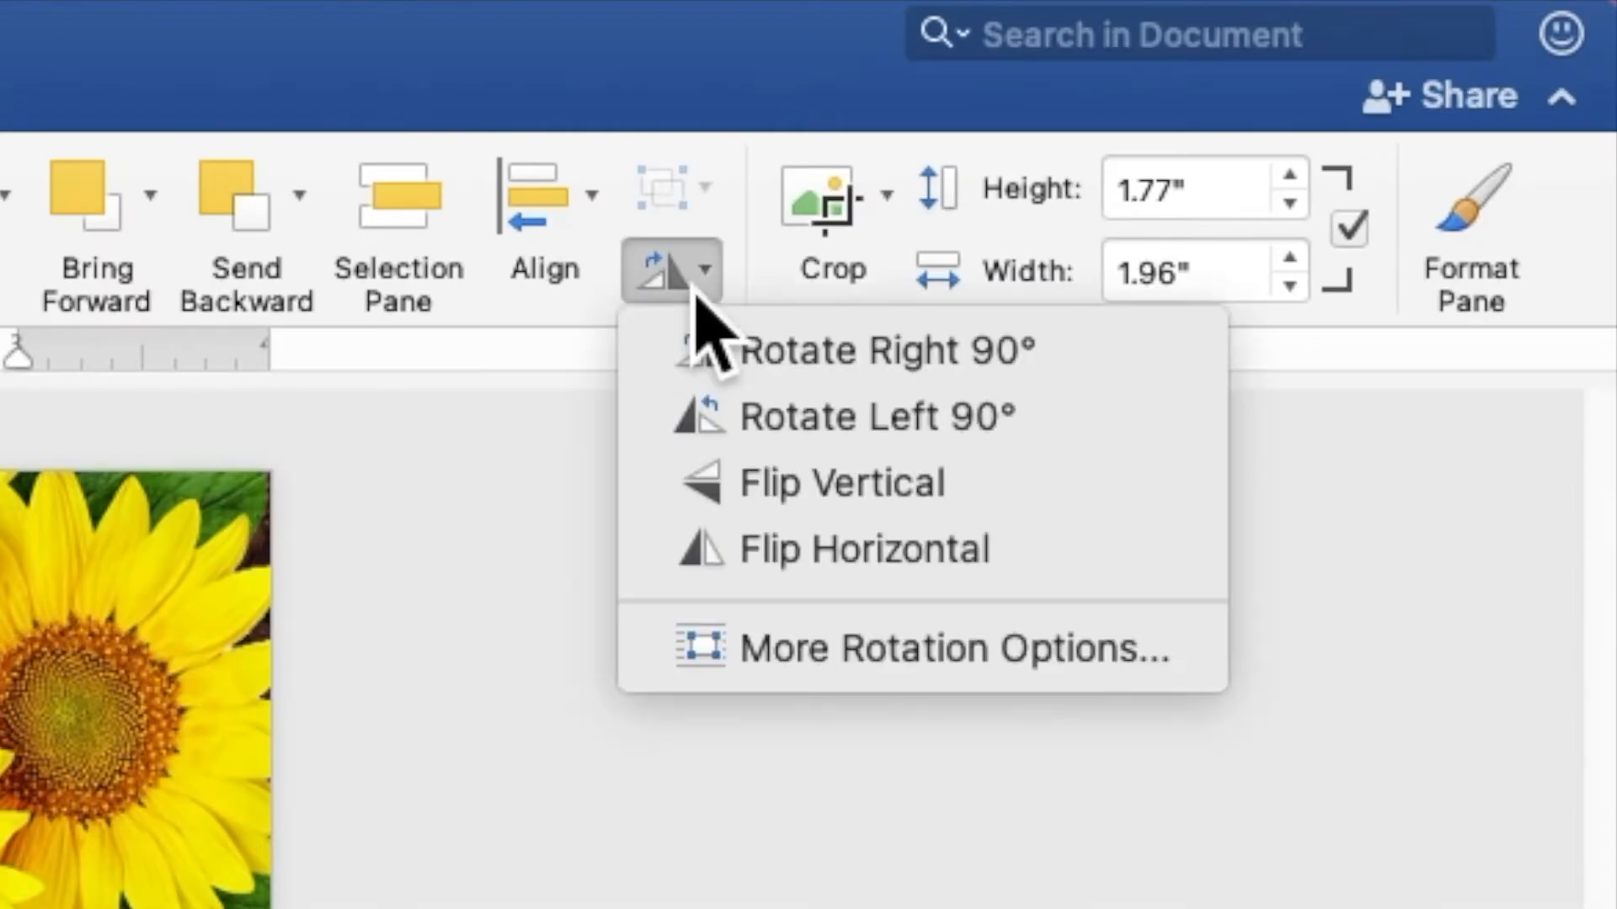
pyautogui.click(773, 560)
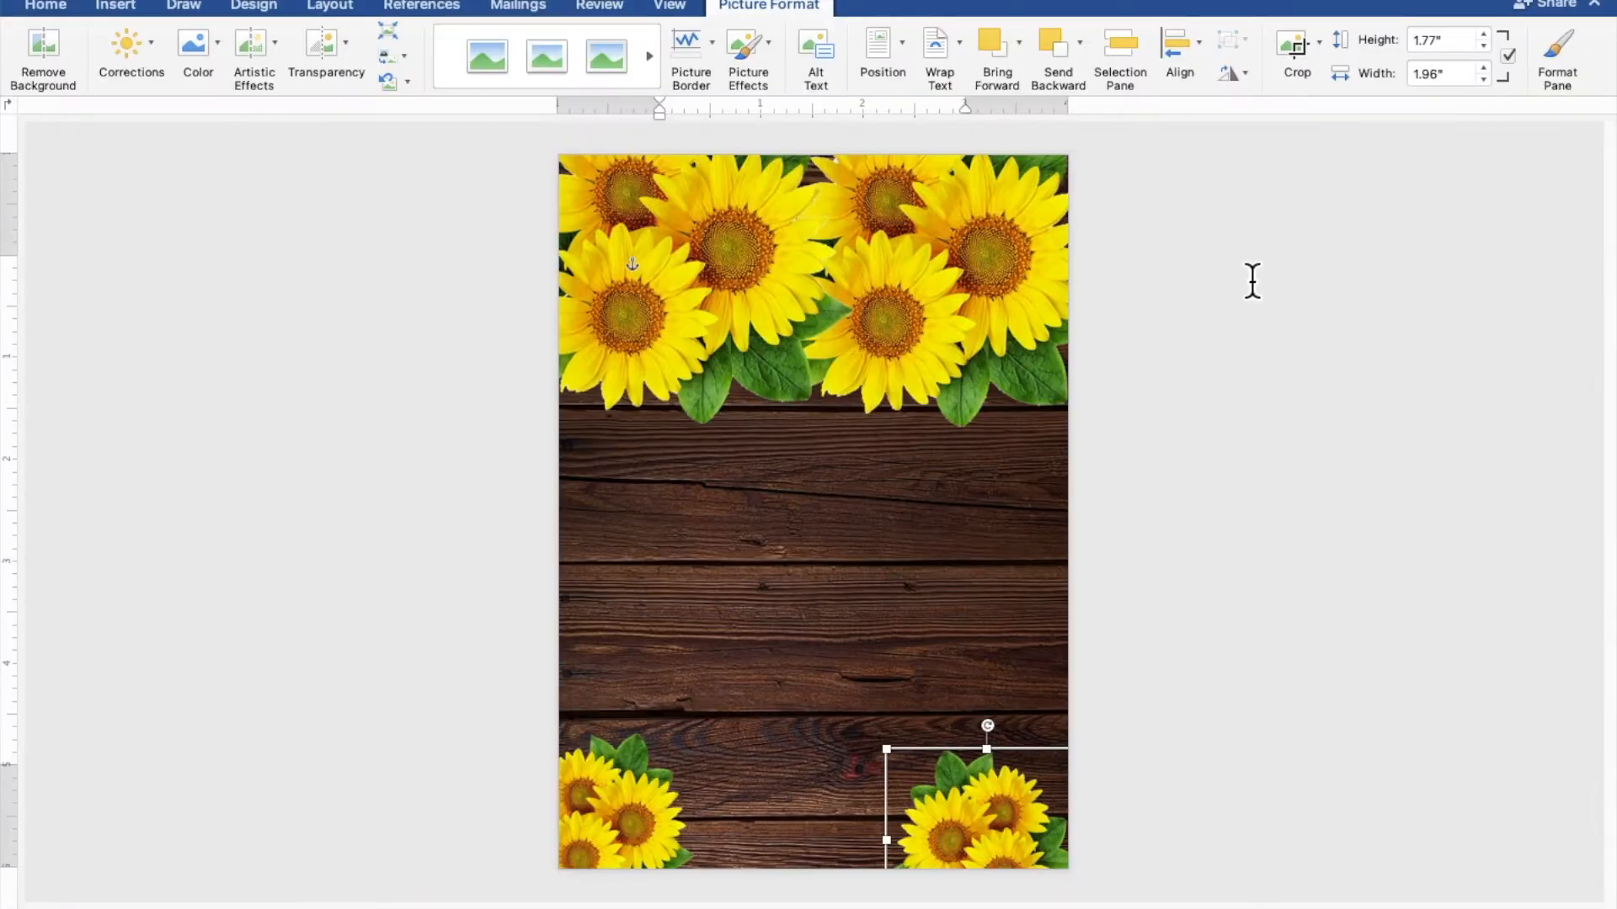
pyautogui.moveTo(1037, 814); pyautogui.dragTo(1079, 800)
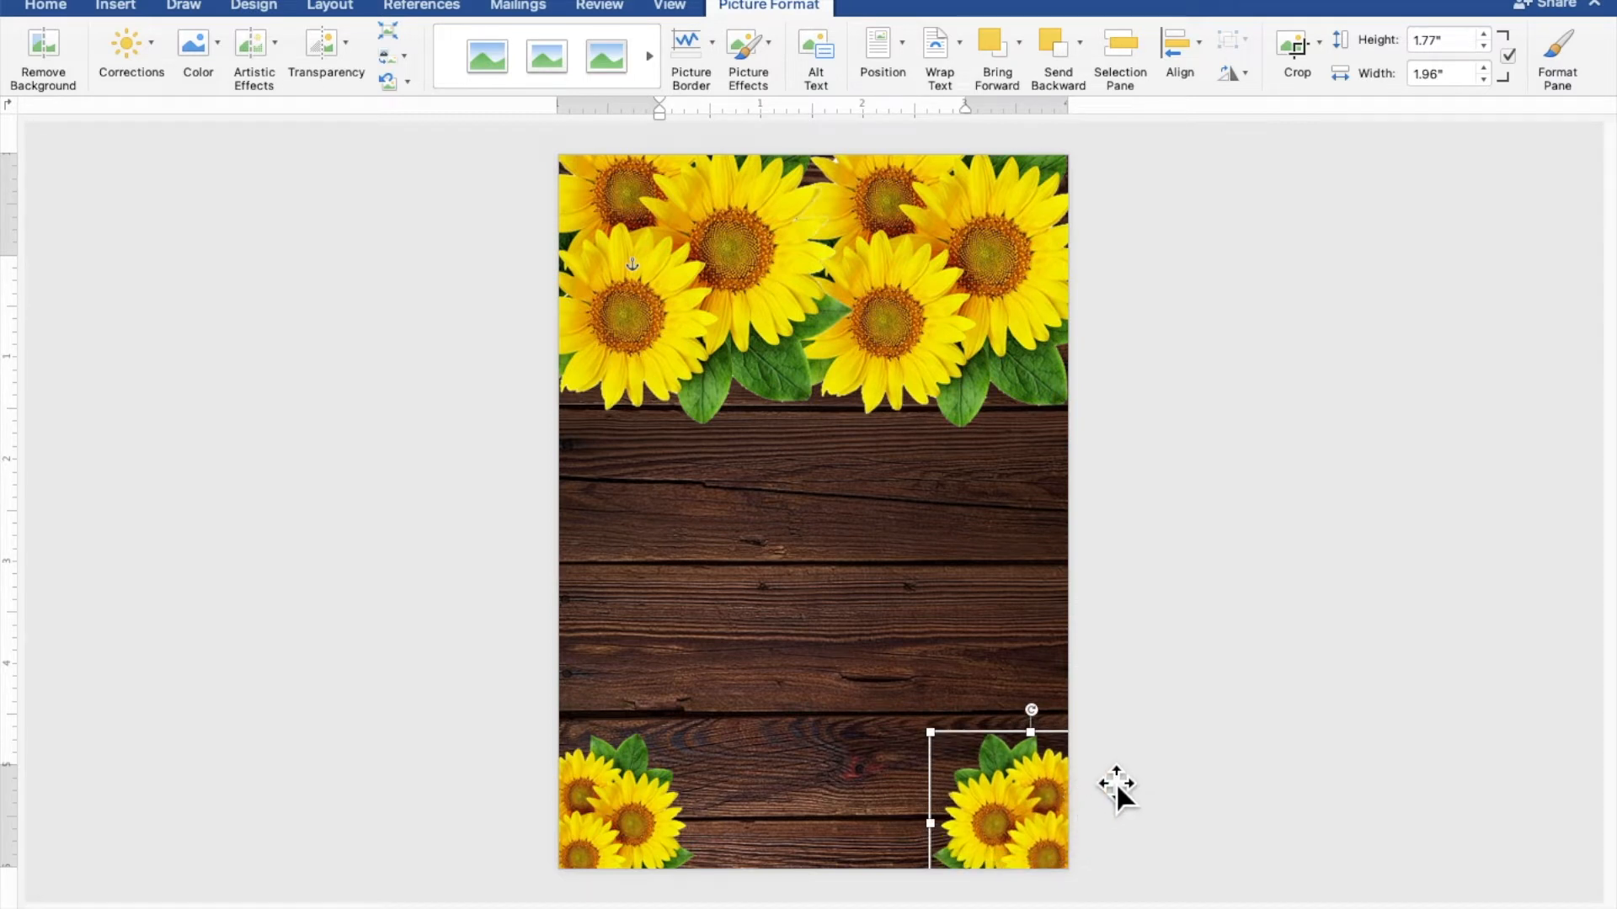
pyautogui.click(1354, 680)
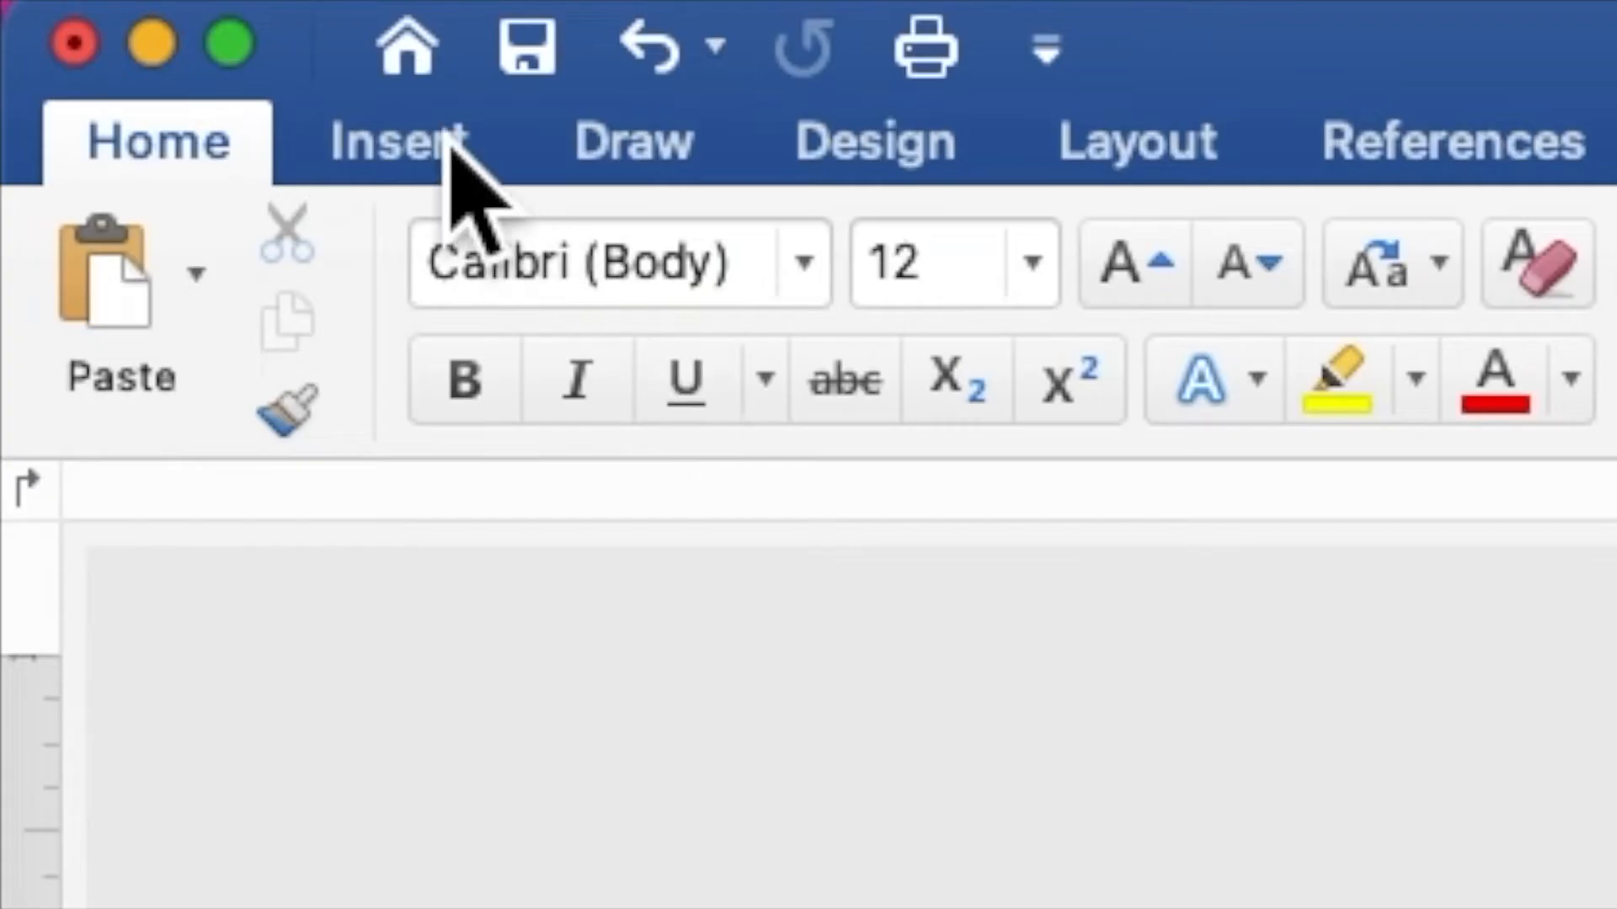
# Insert back string lights.png from the SUNFLOWER folder as a picture from file
pyautogui.click(139, 11)
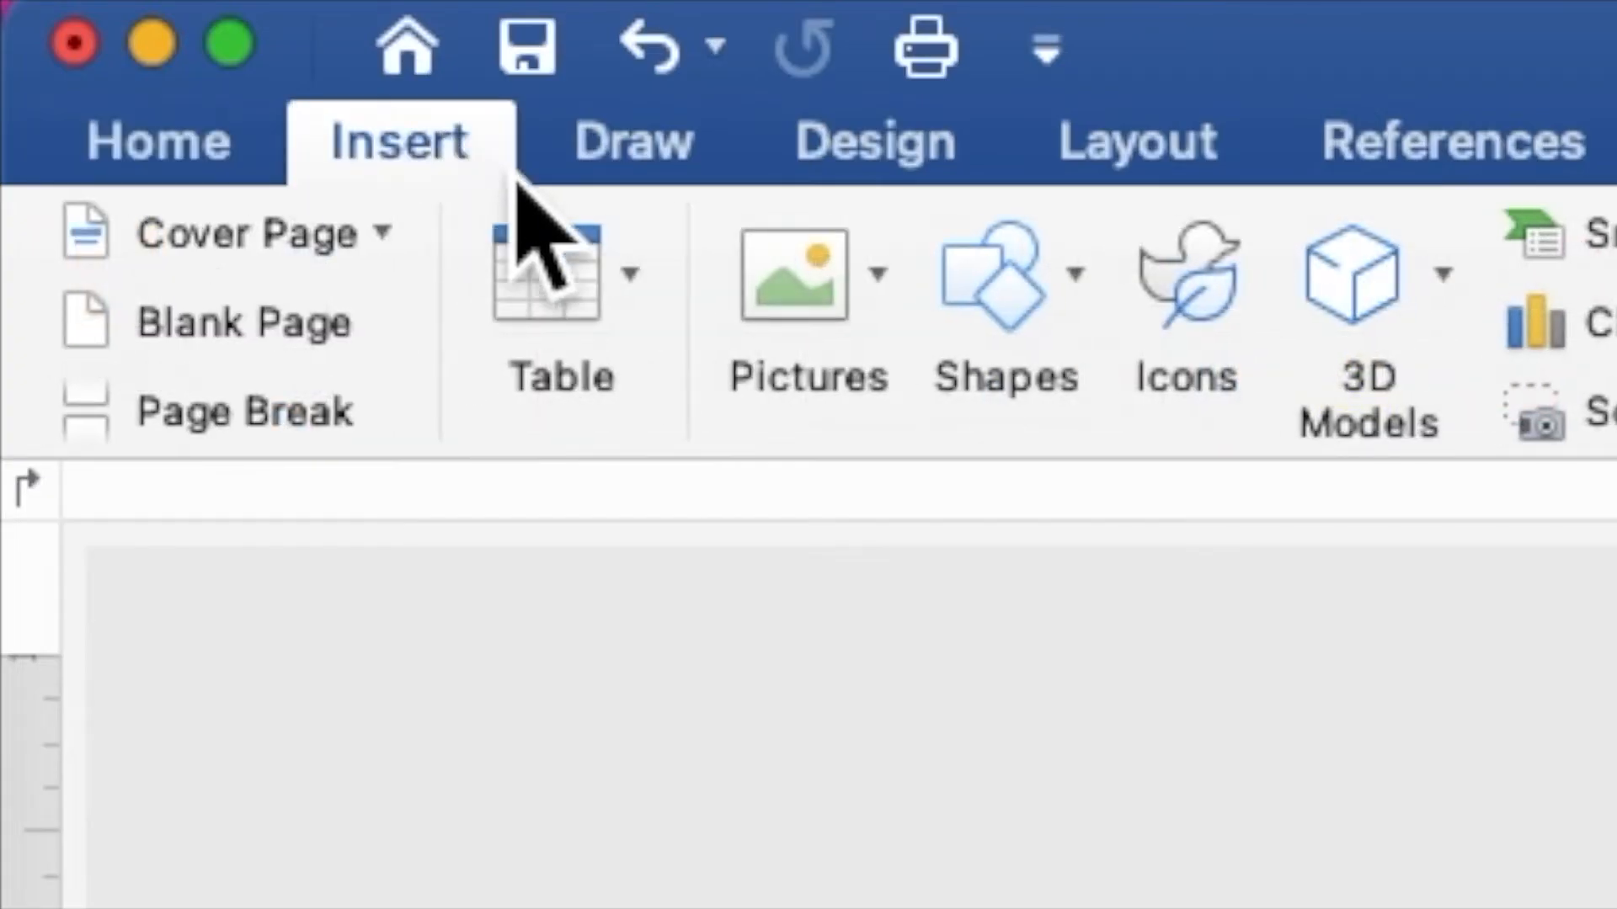
pyautogui.click(800, 299)
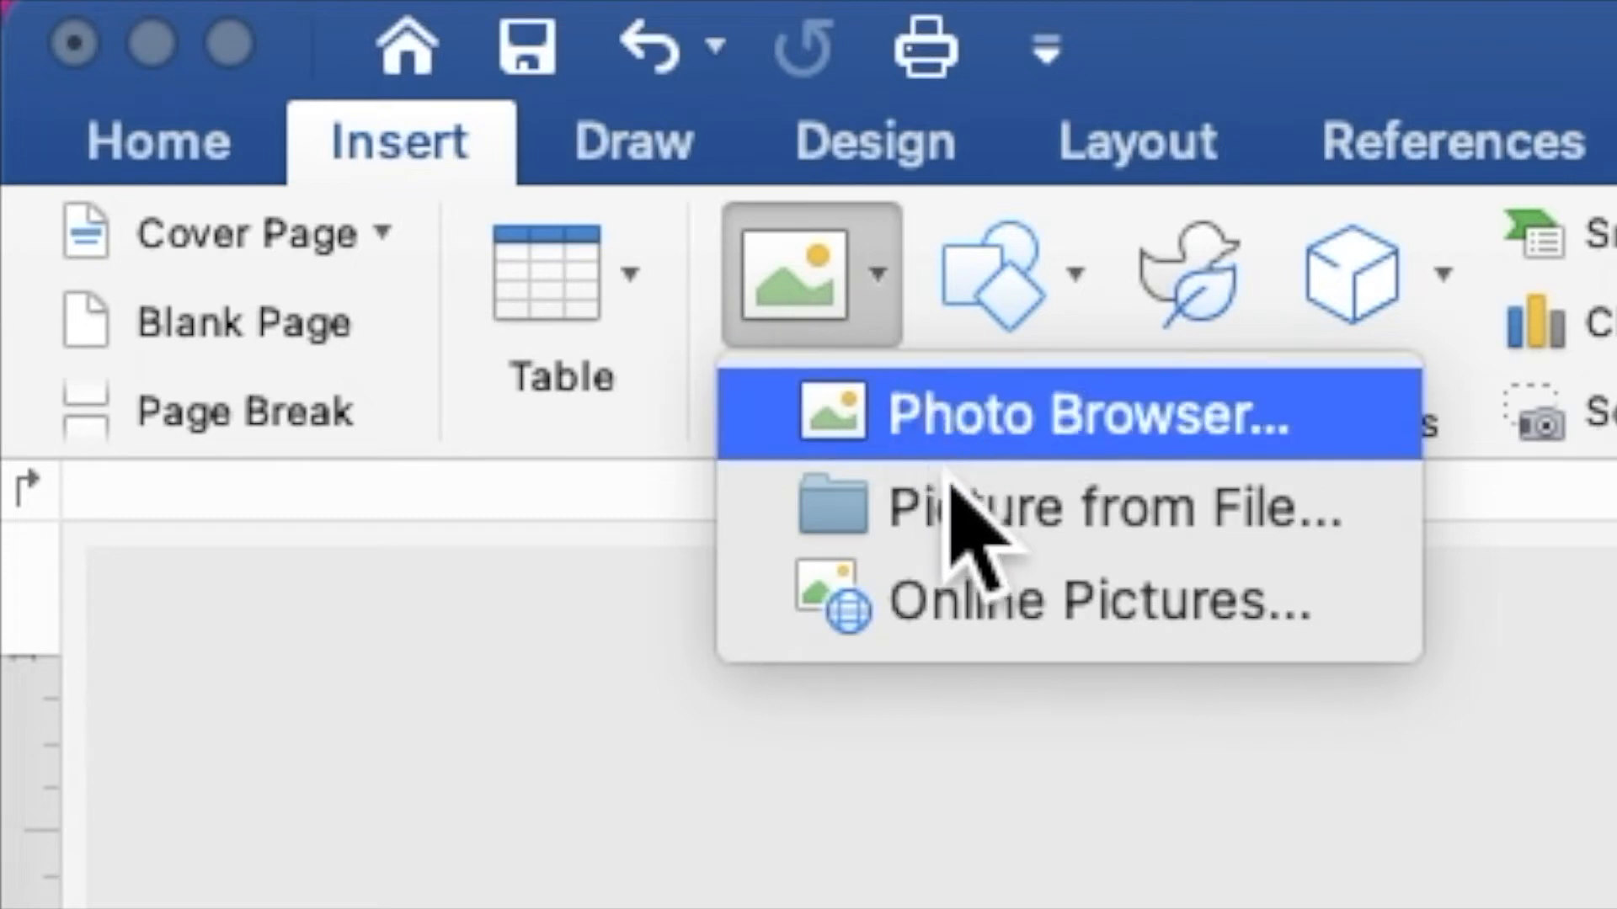
pyautogui.click(965, 534)
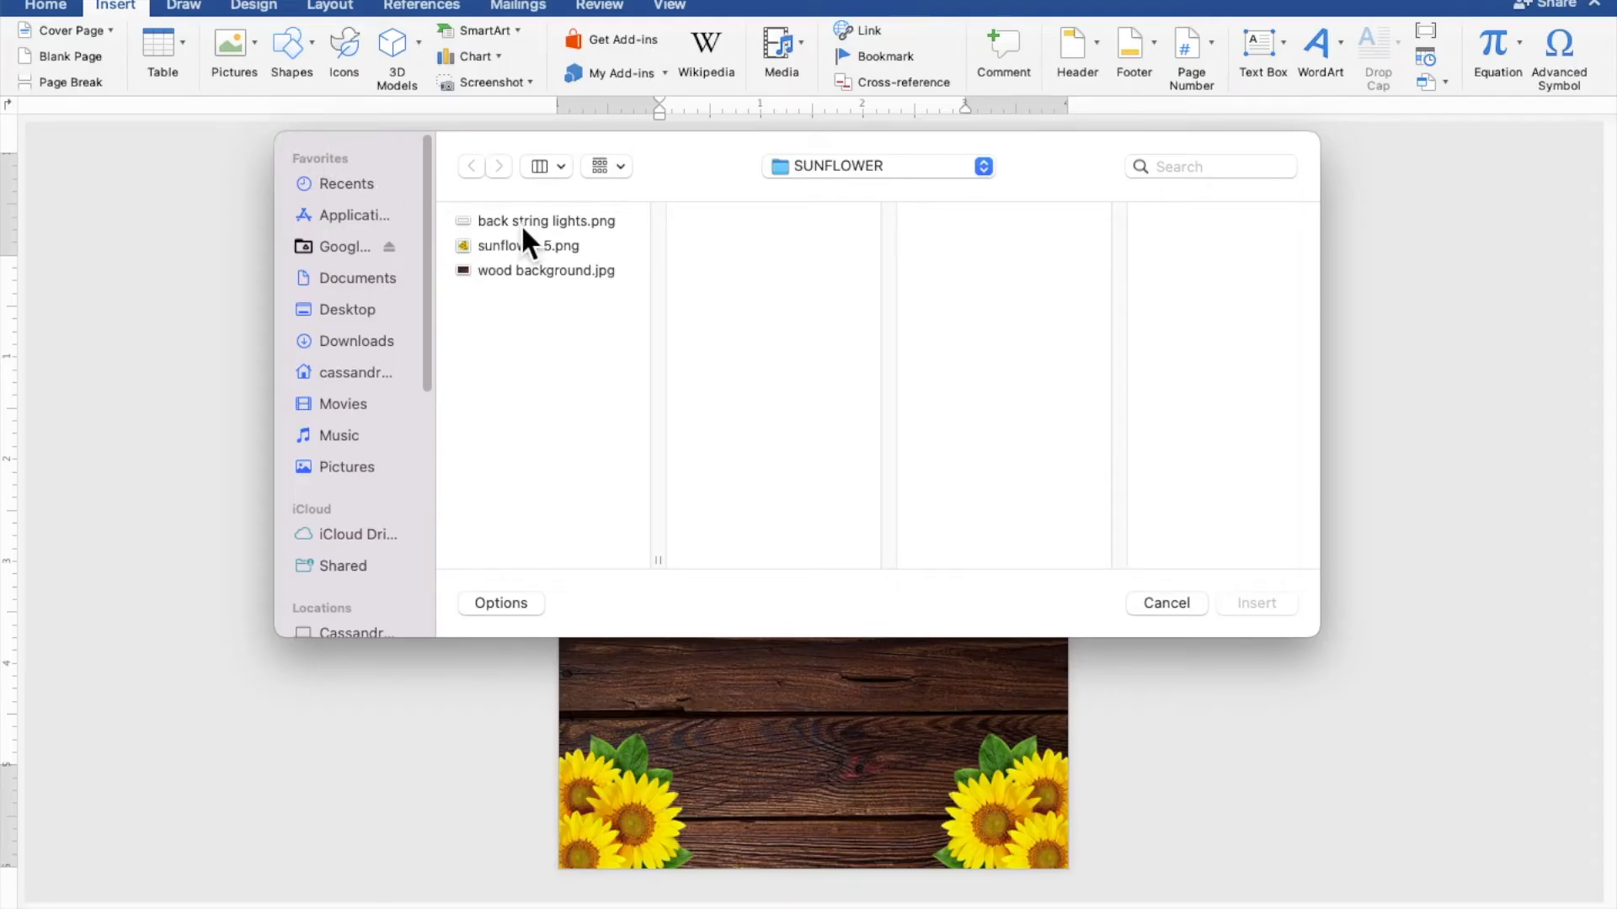
pyautogui.click(527, 221)
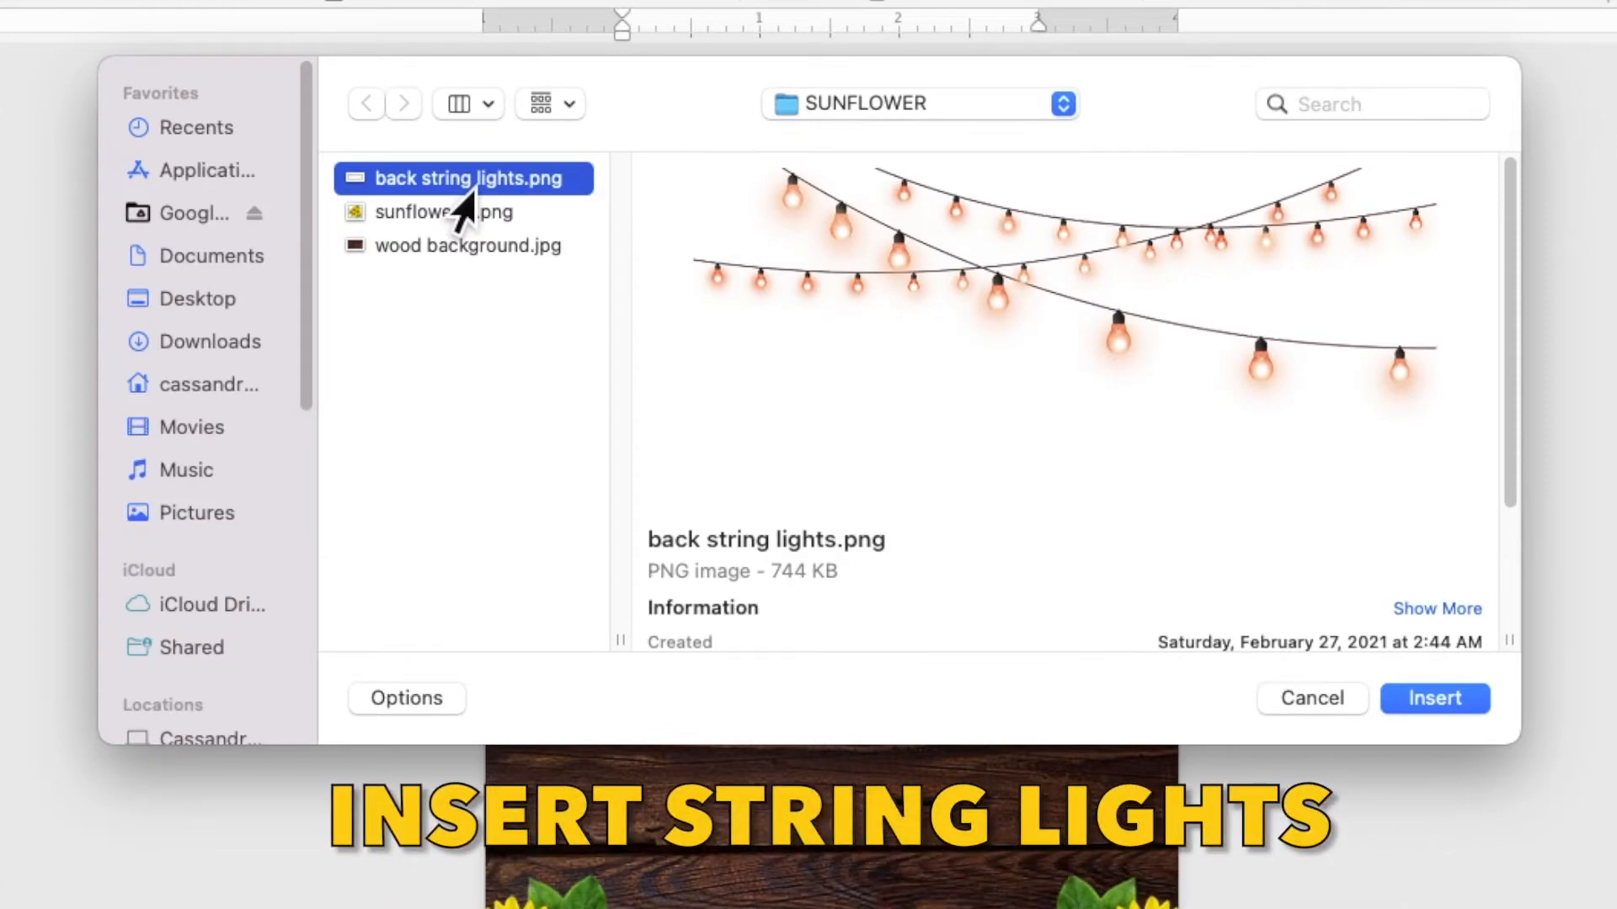
pyautogui.click(1445, 701)
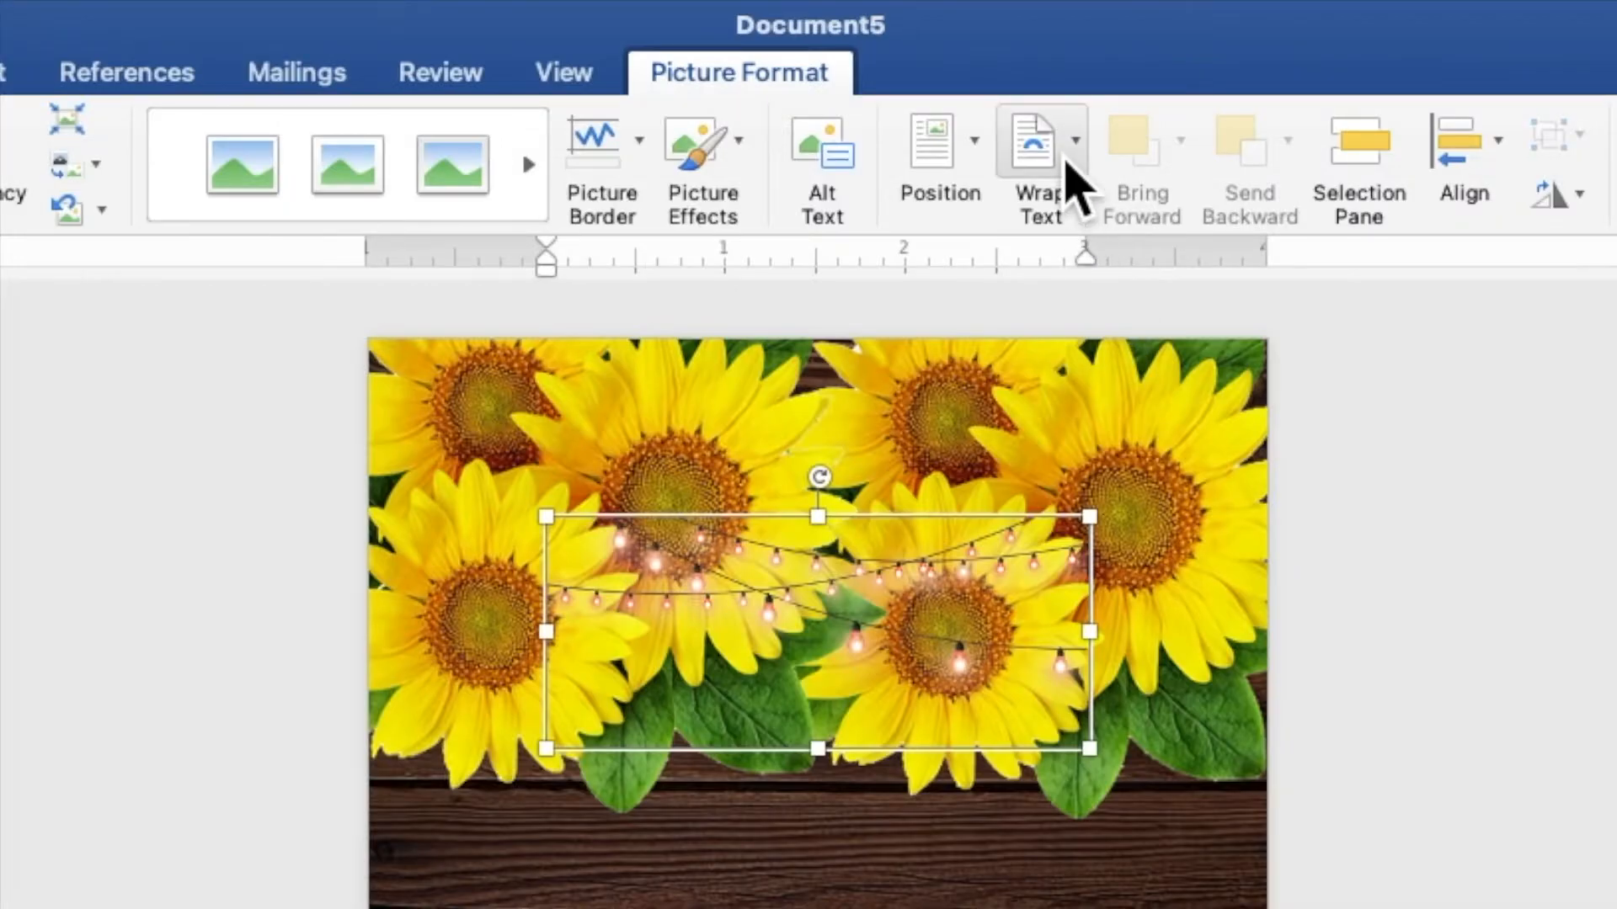
# Set the string lights behind text and widen them to 4.98" across the page
pyautogui.click(954, 48)
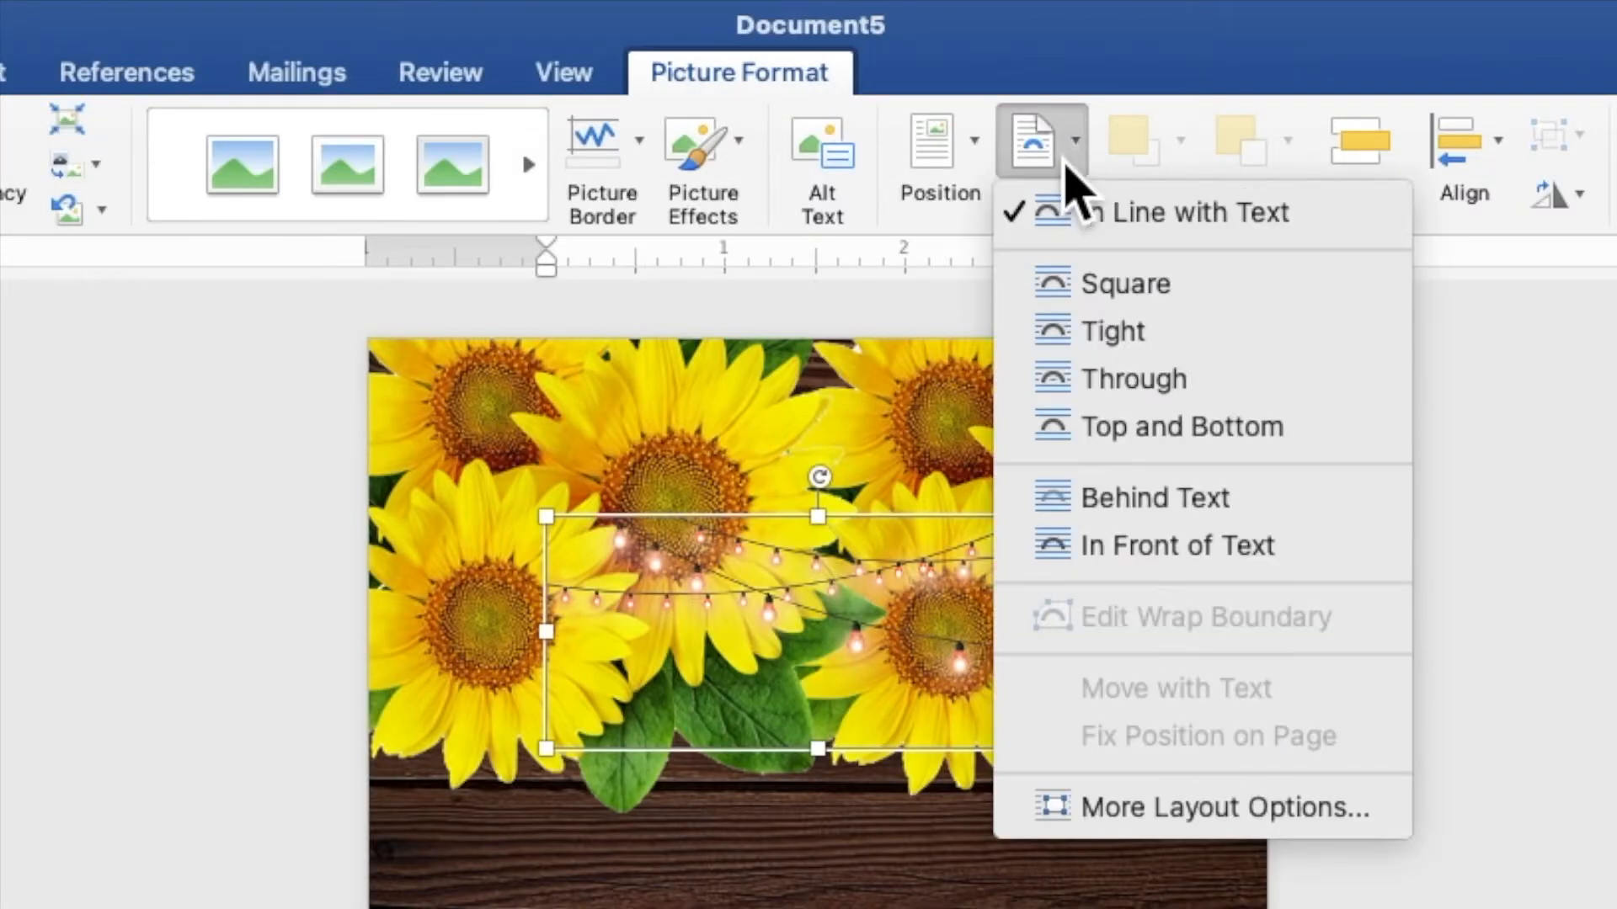
pyautogui.click(1133, 501)
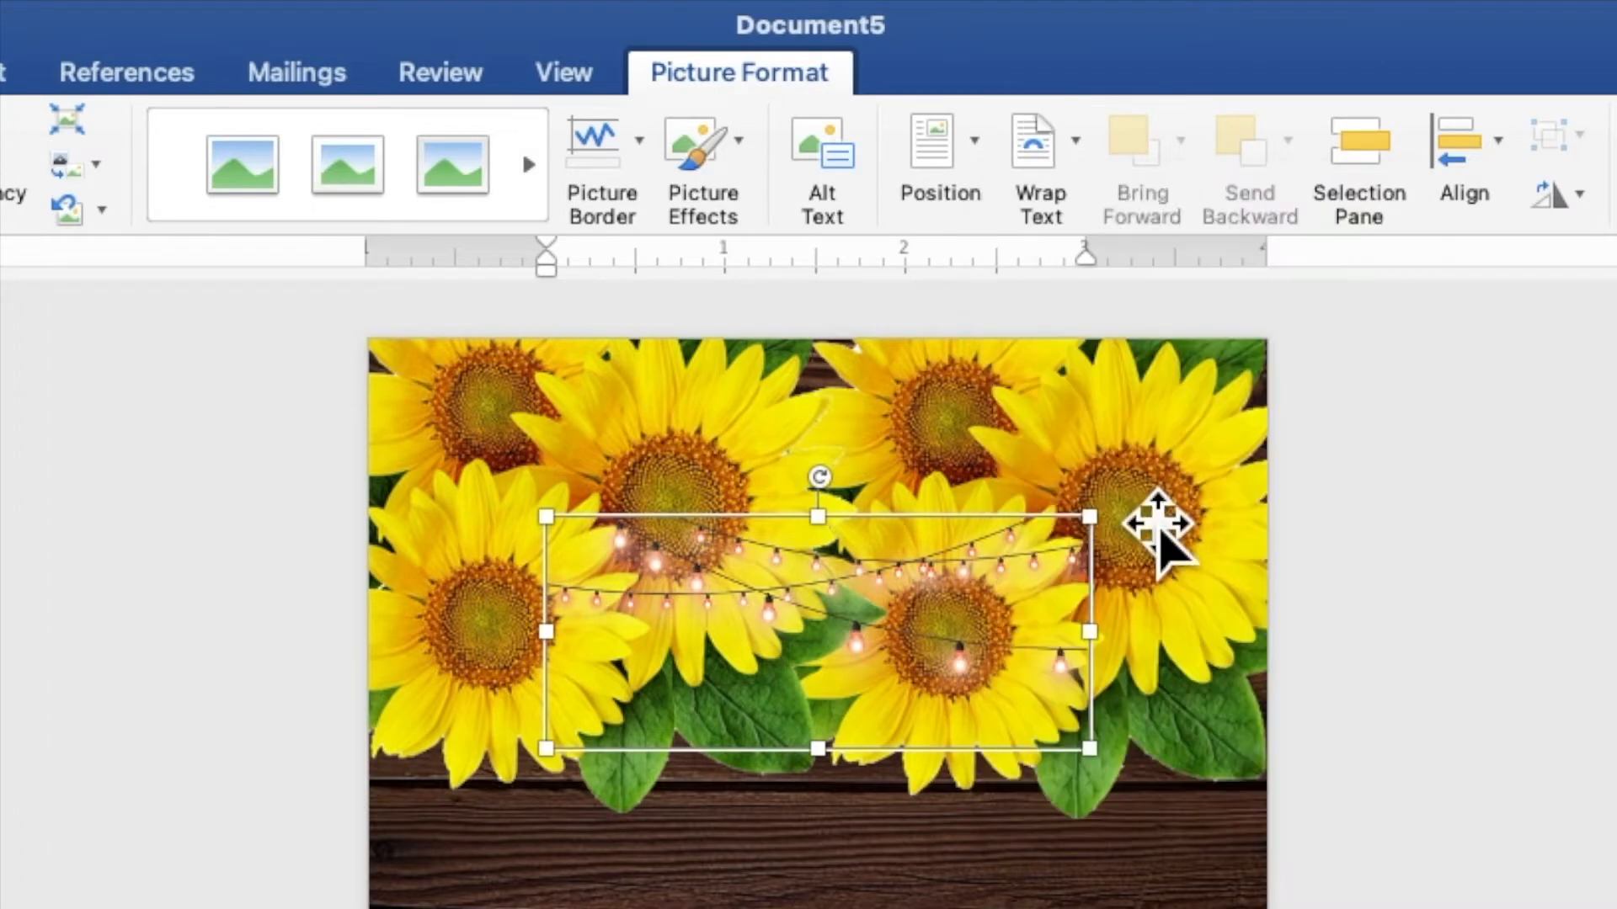
pyautogui.moveTo(921, 306); pyautogui.dragTo(823, 395)
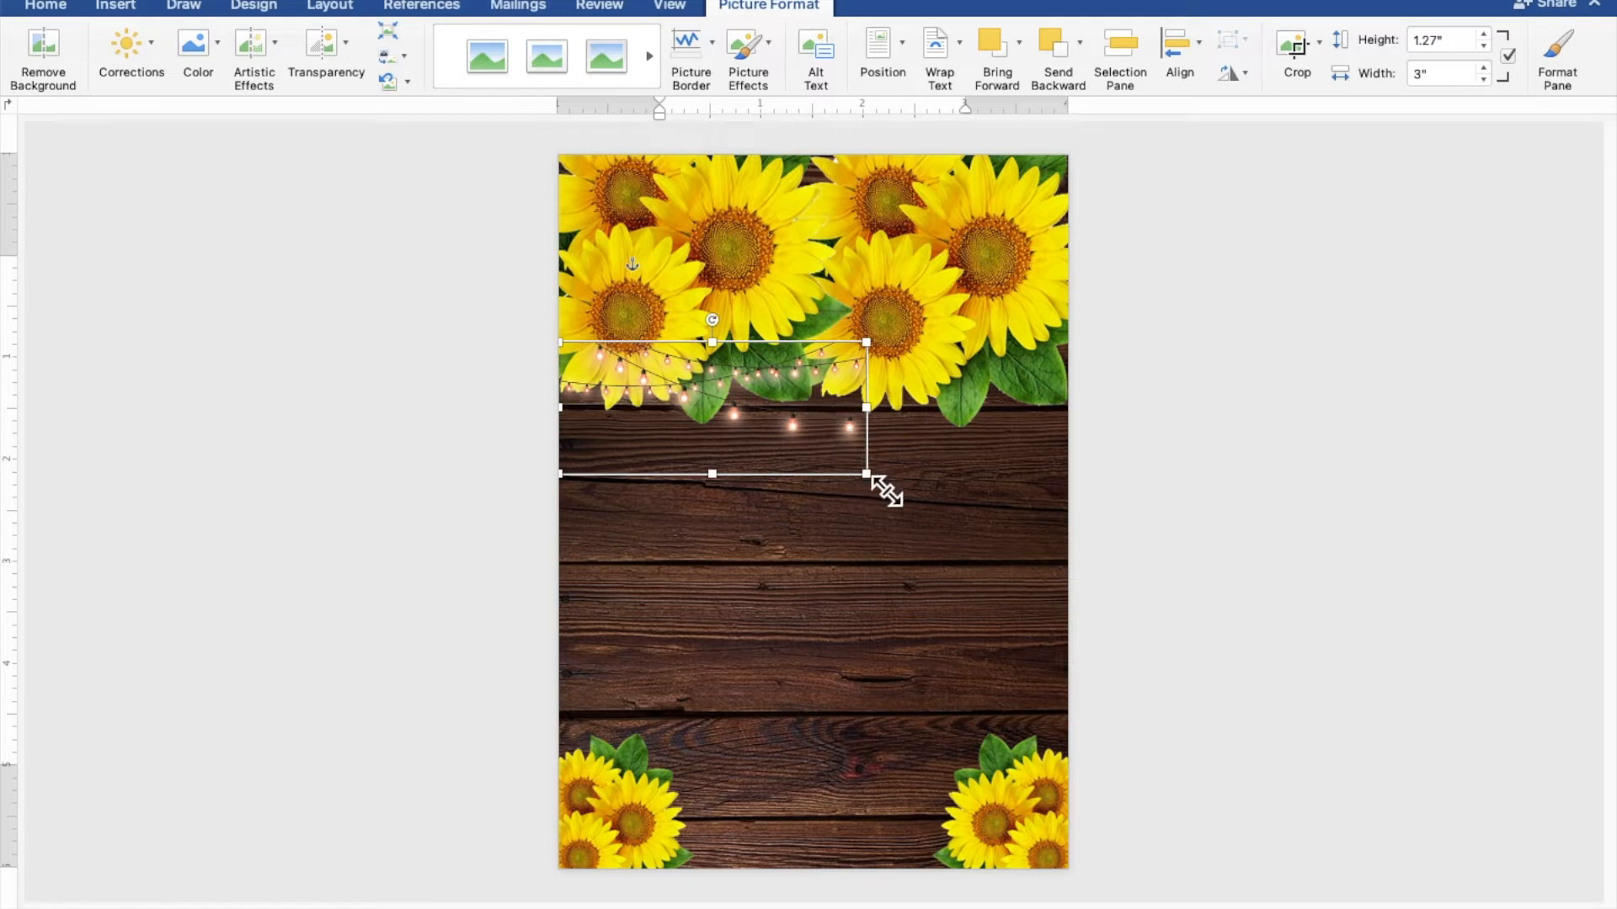
pyautogui.moveTo(886, 490); pyautogui.dragTo(1043, 570)
pyautogui.moveTo(932, 494); pyautogui.dragTo(920, 520)
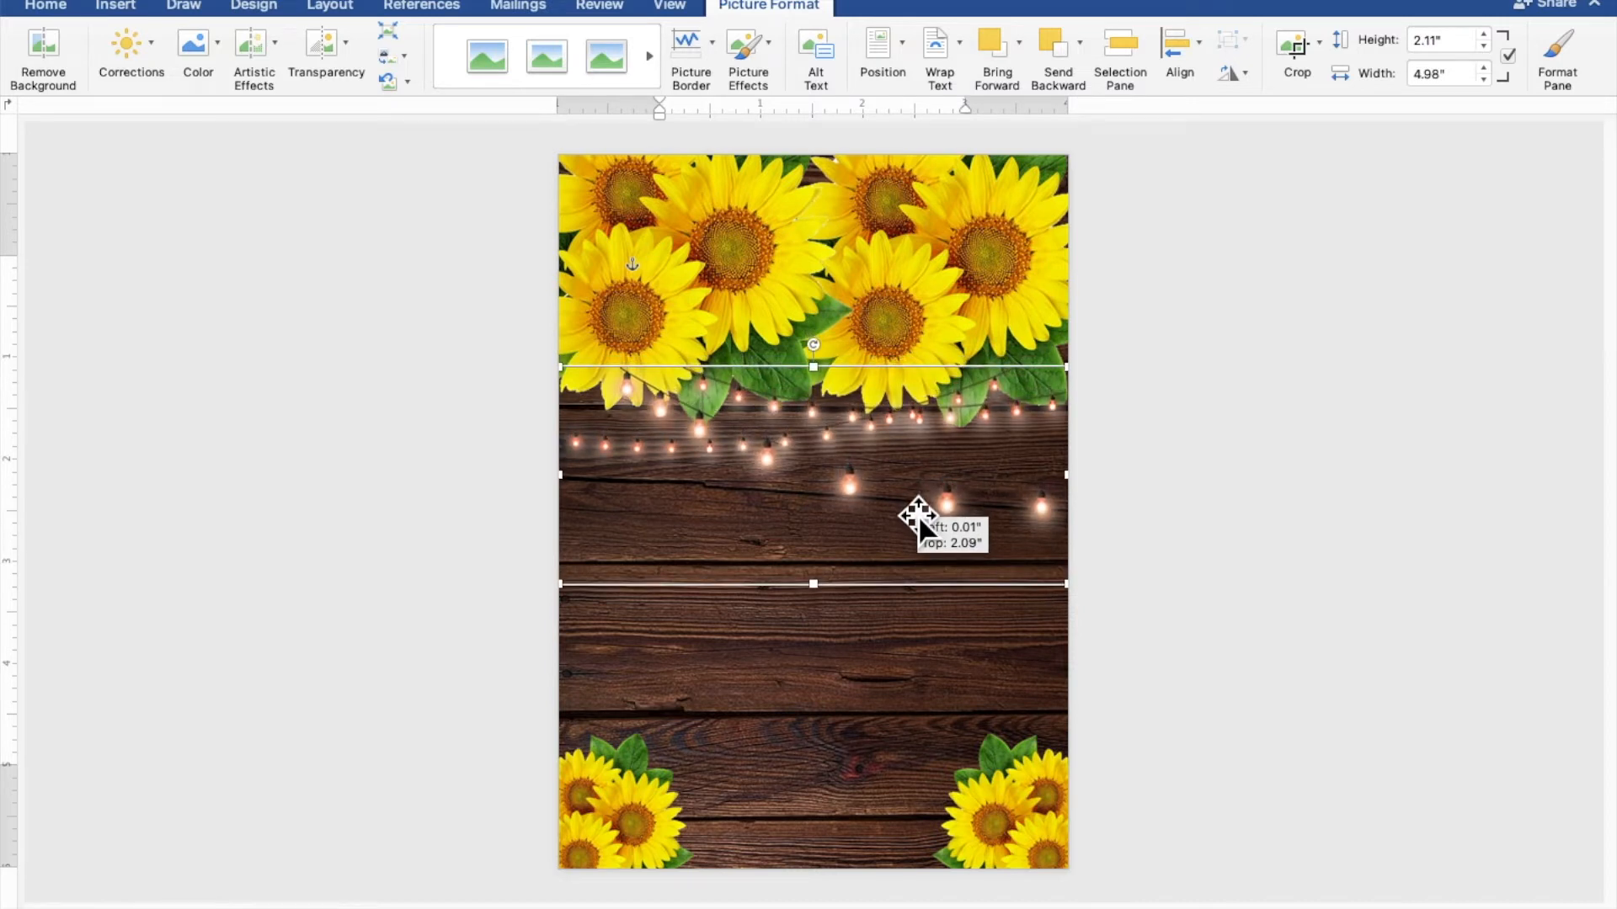
# Bring both top sunflower pictures in front of text
pyautogui.click(700, 276)
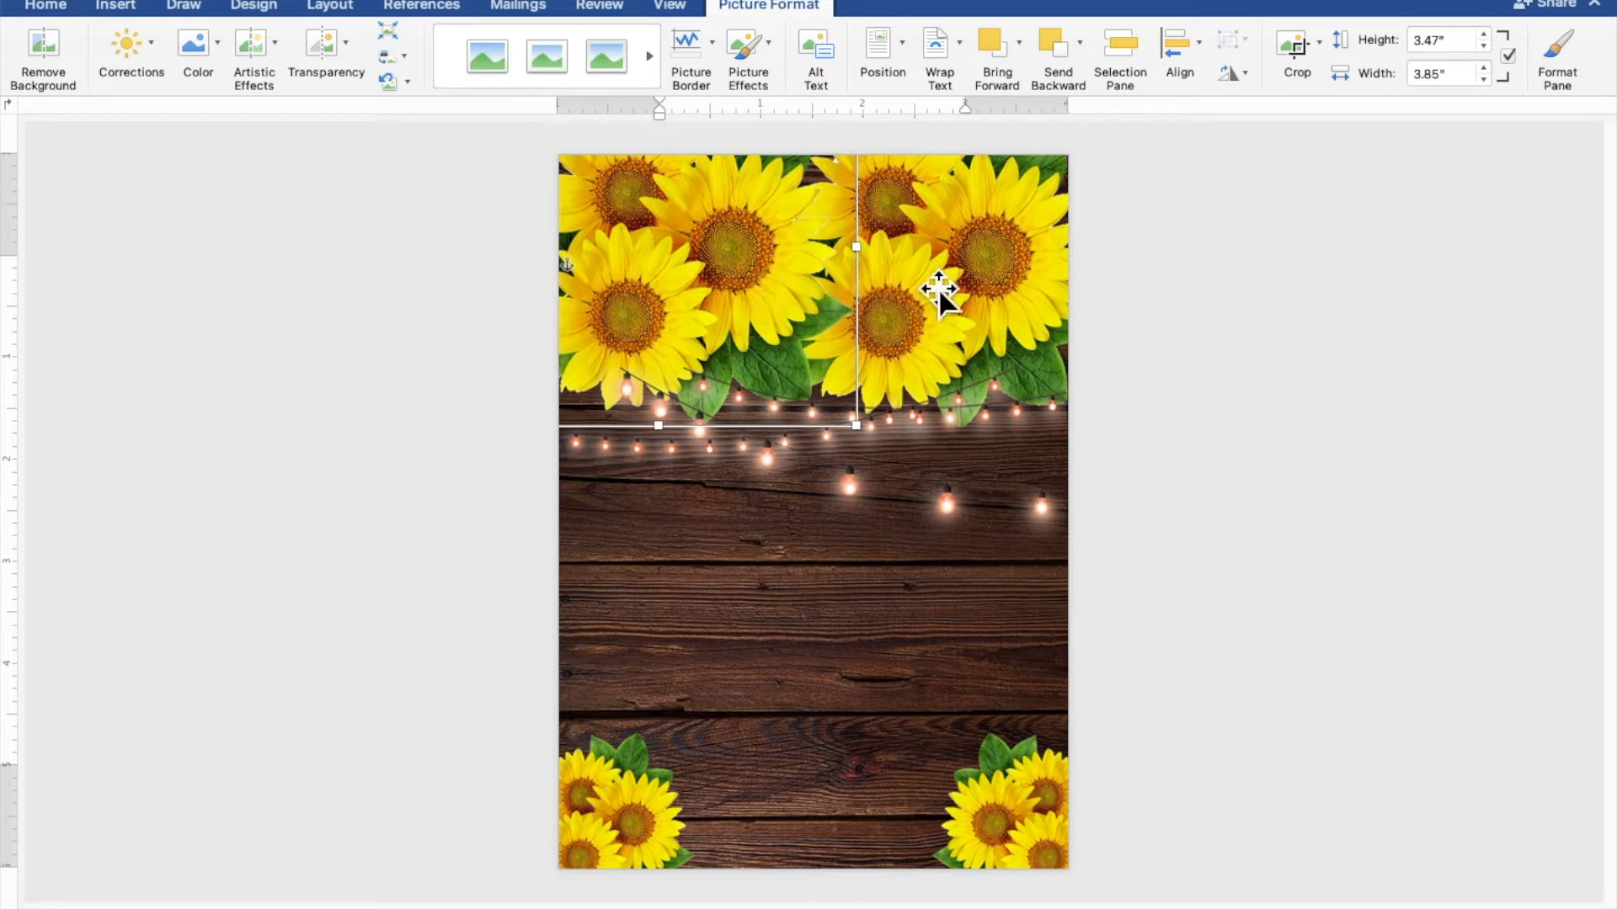
pyautogui.keyDown('shift'); pyautogui.click(1005, 270); pyautogui.keyUp('shift')
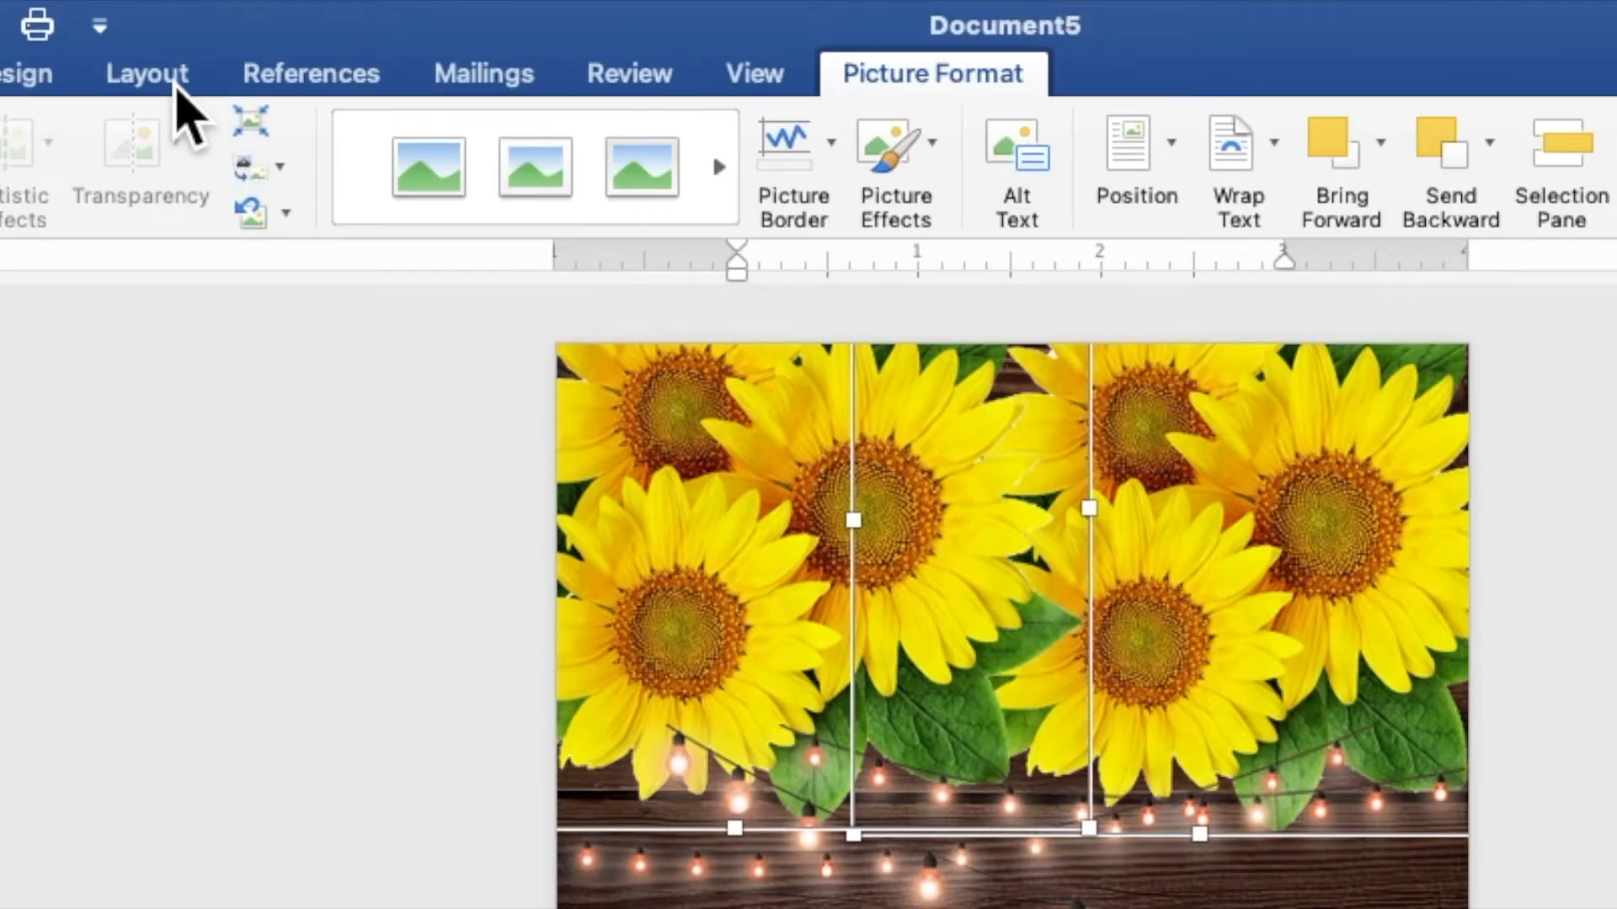
pyautogui.click(173, 85)
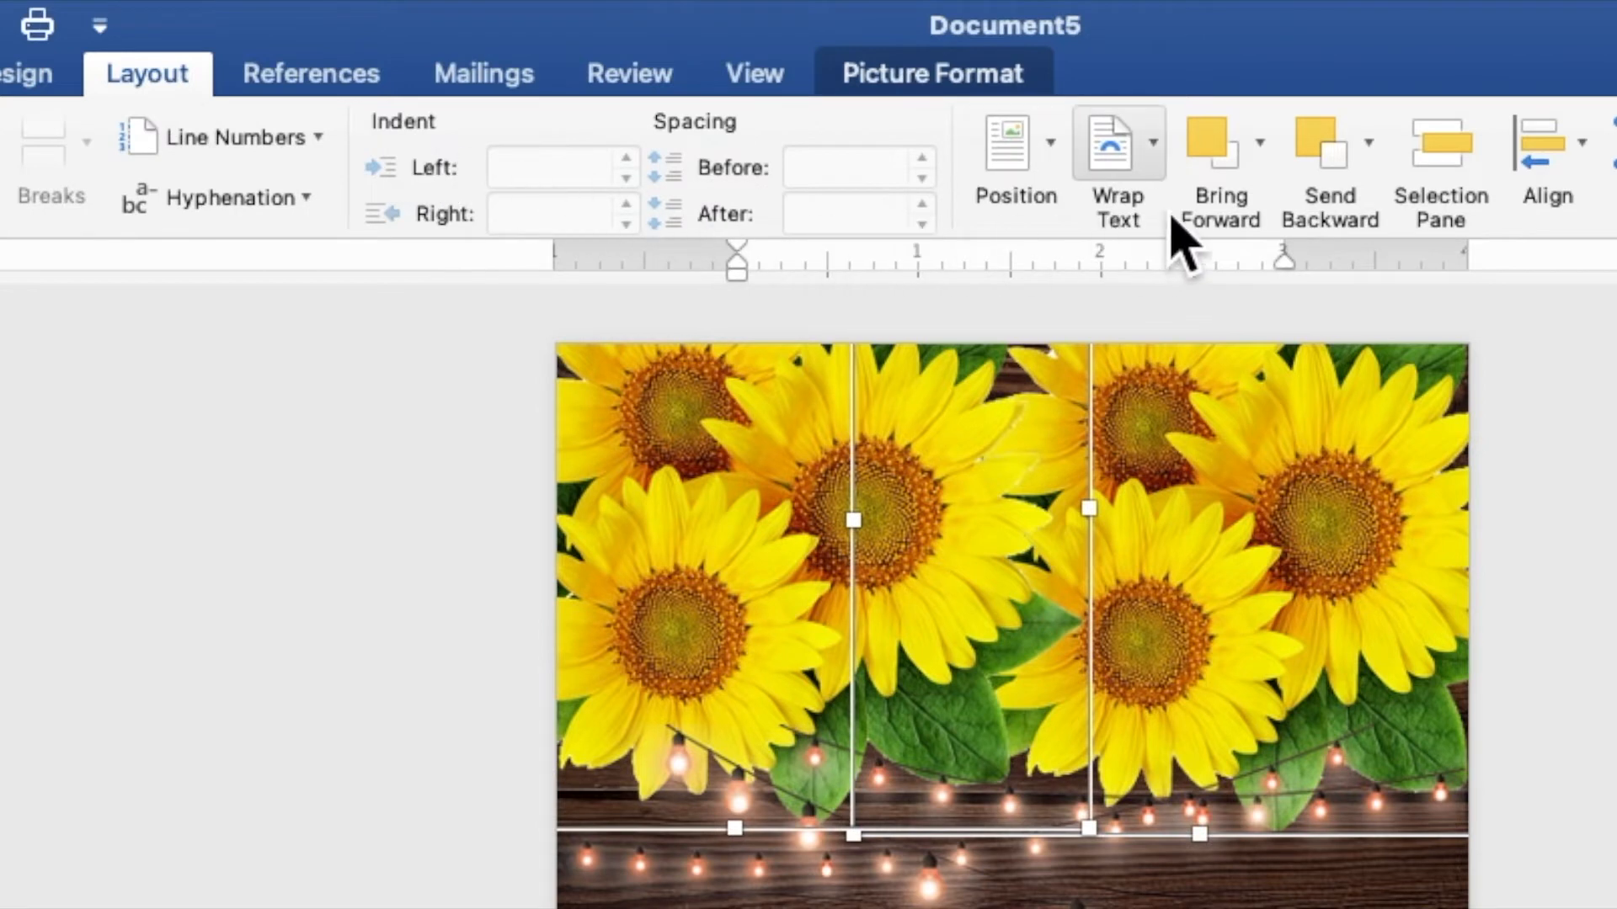
pyautogui.click(1267, 168)
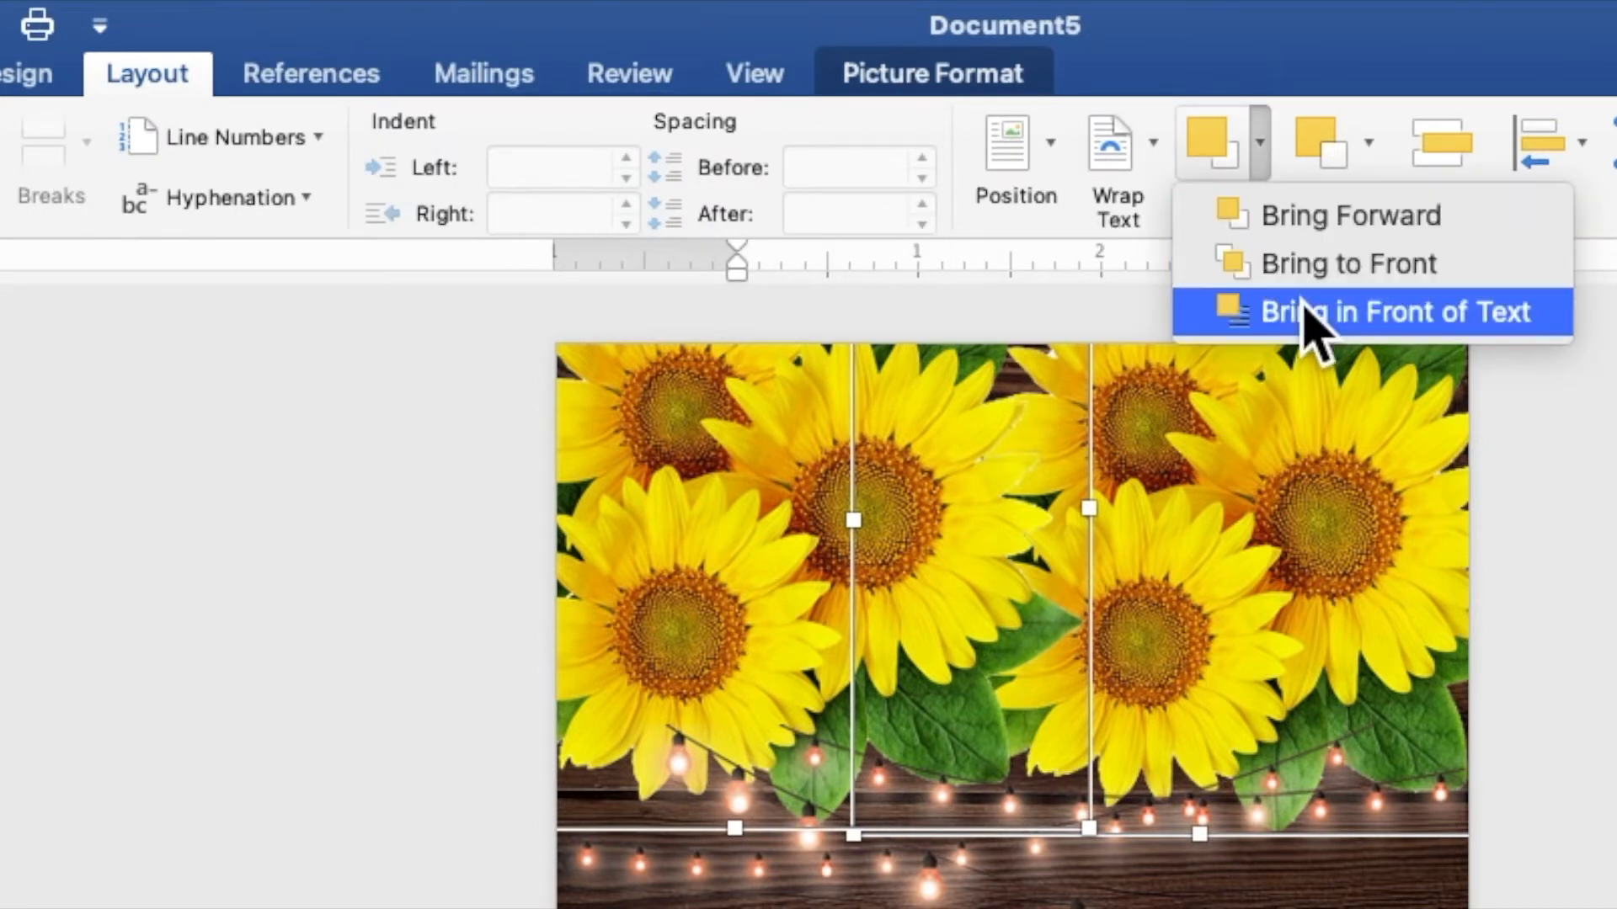
pyautogui.click(1314, 313)
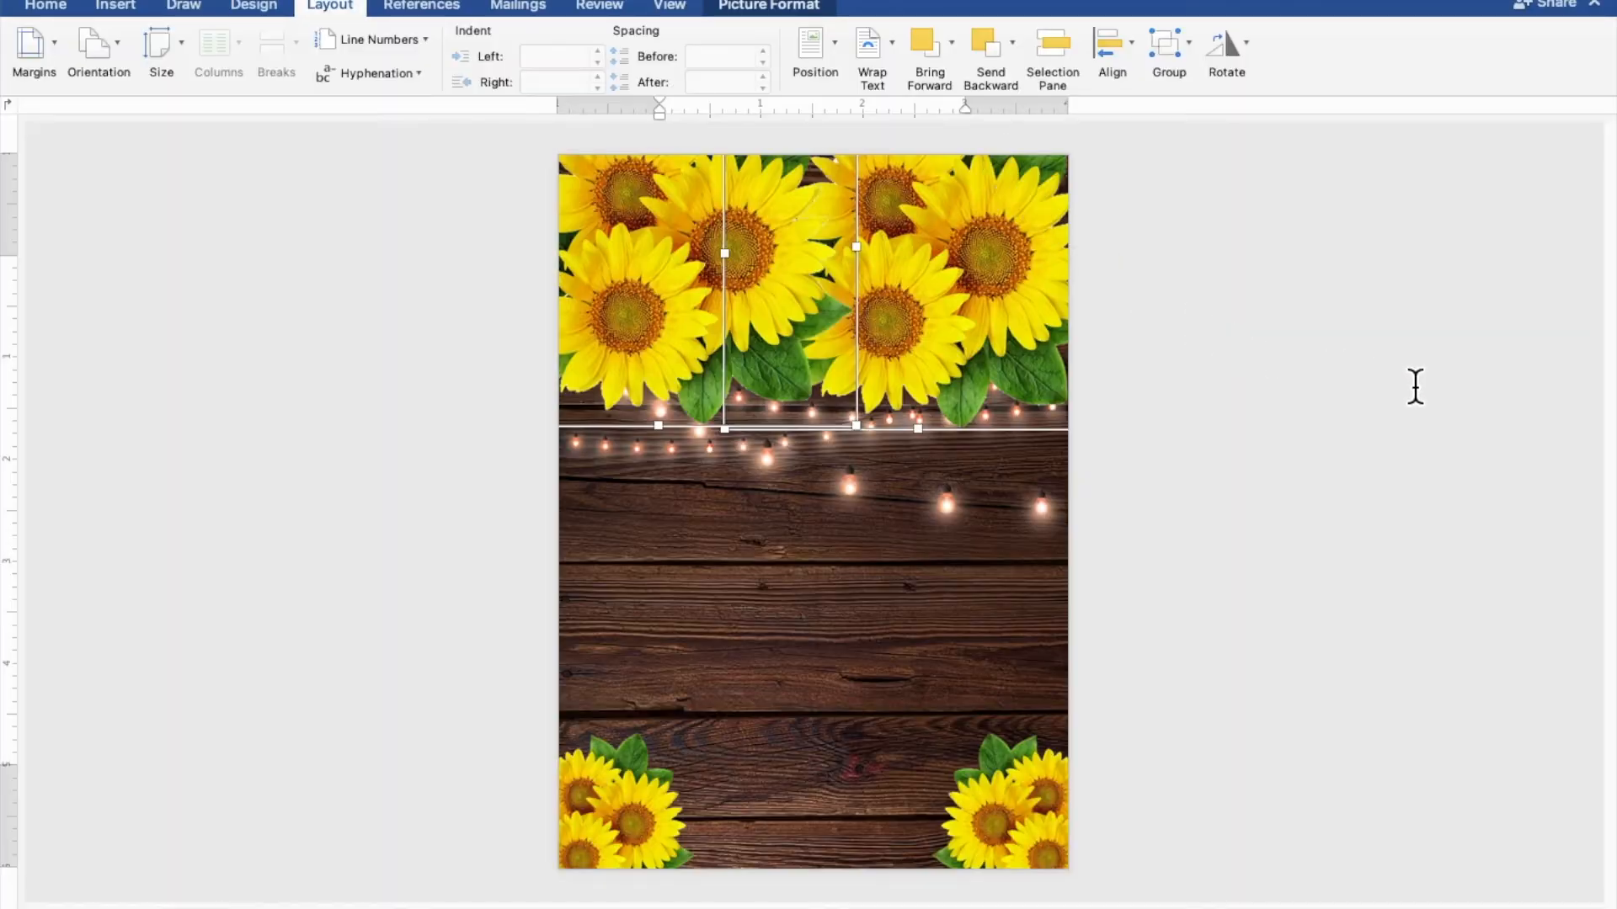
pyautogui.click(1415, 386)
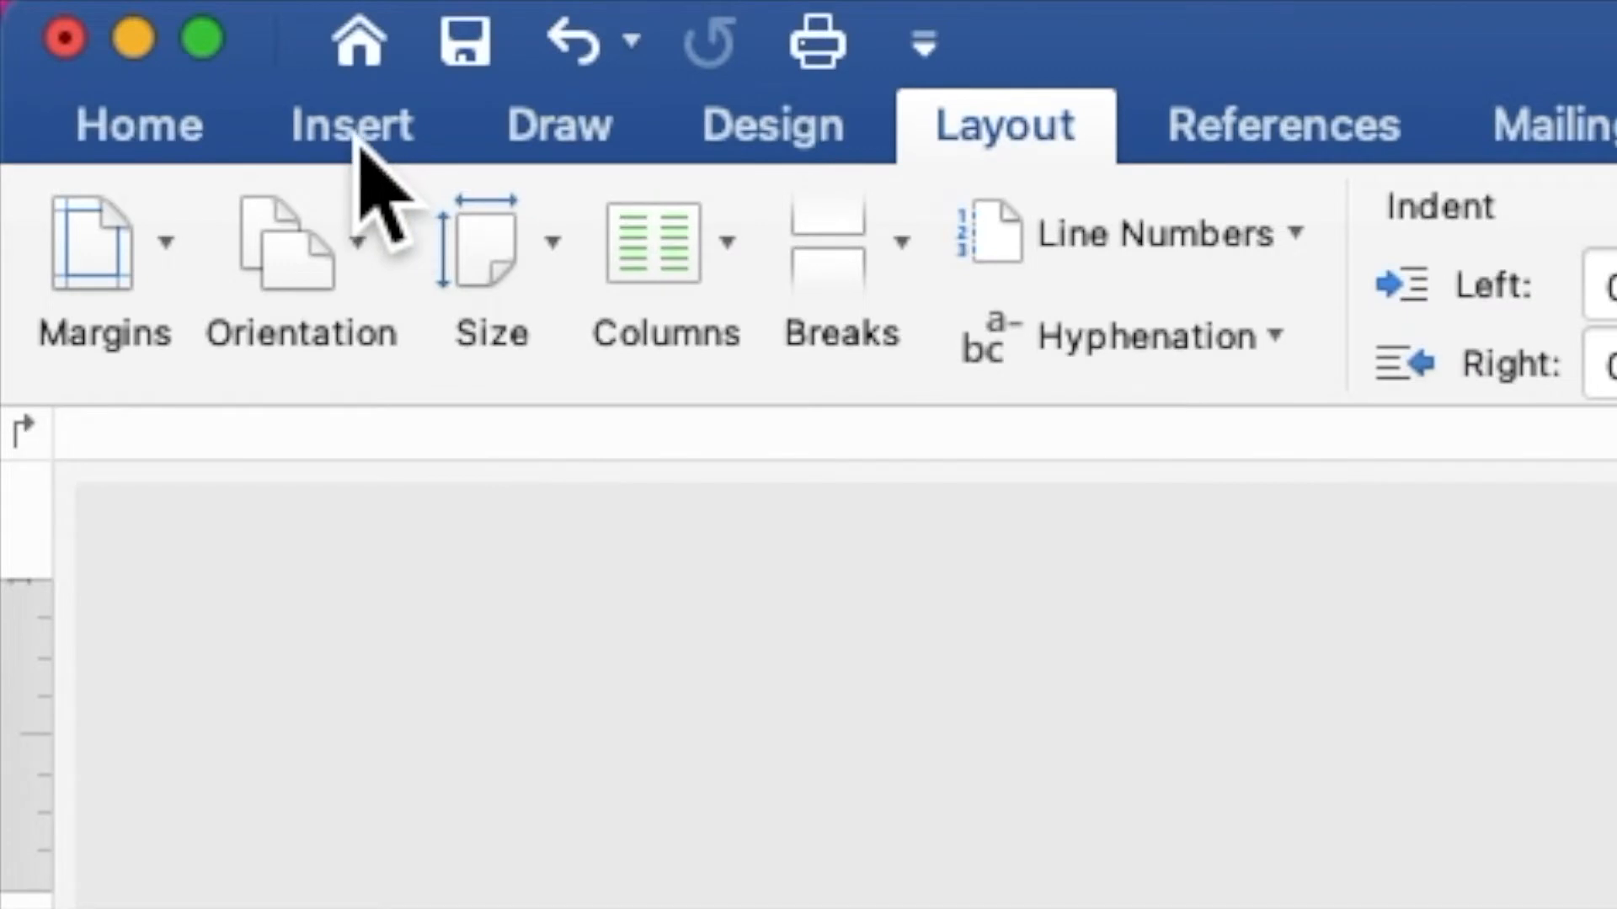
# Draw a roughly 4.49" by 4.47" rectangle over the page centre and add text to it
pyautogui.click(117, 10)
pyautogui.click(884, 282)
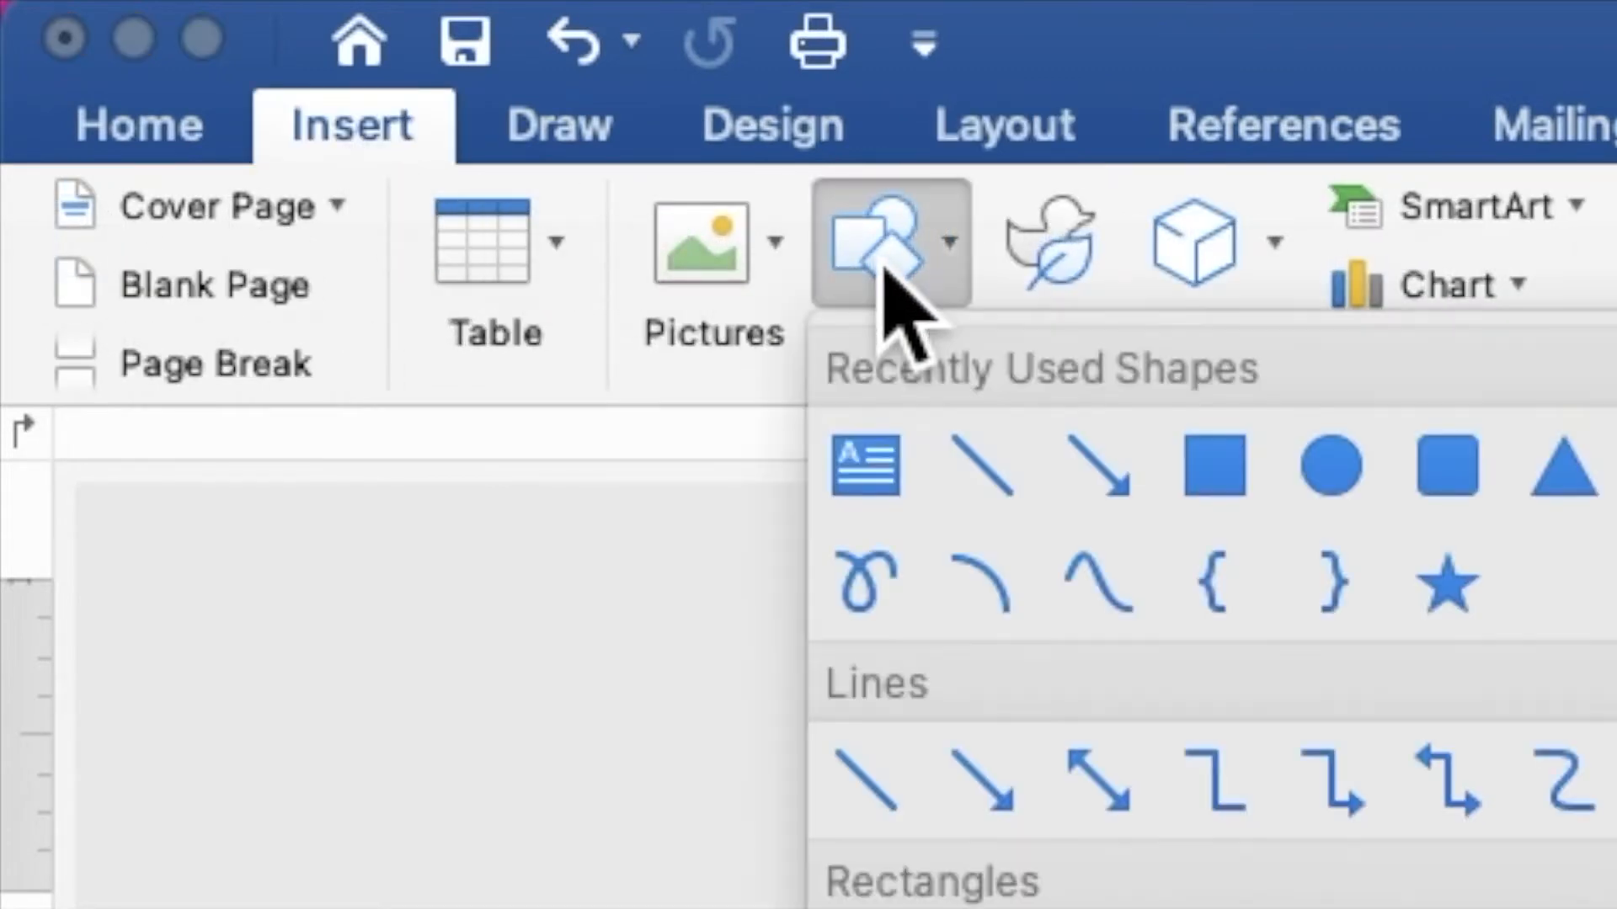
pyautogui.click(1217, 463)
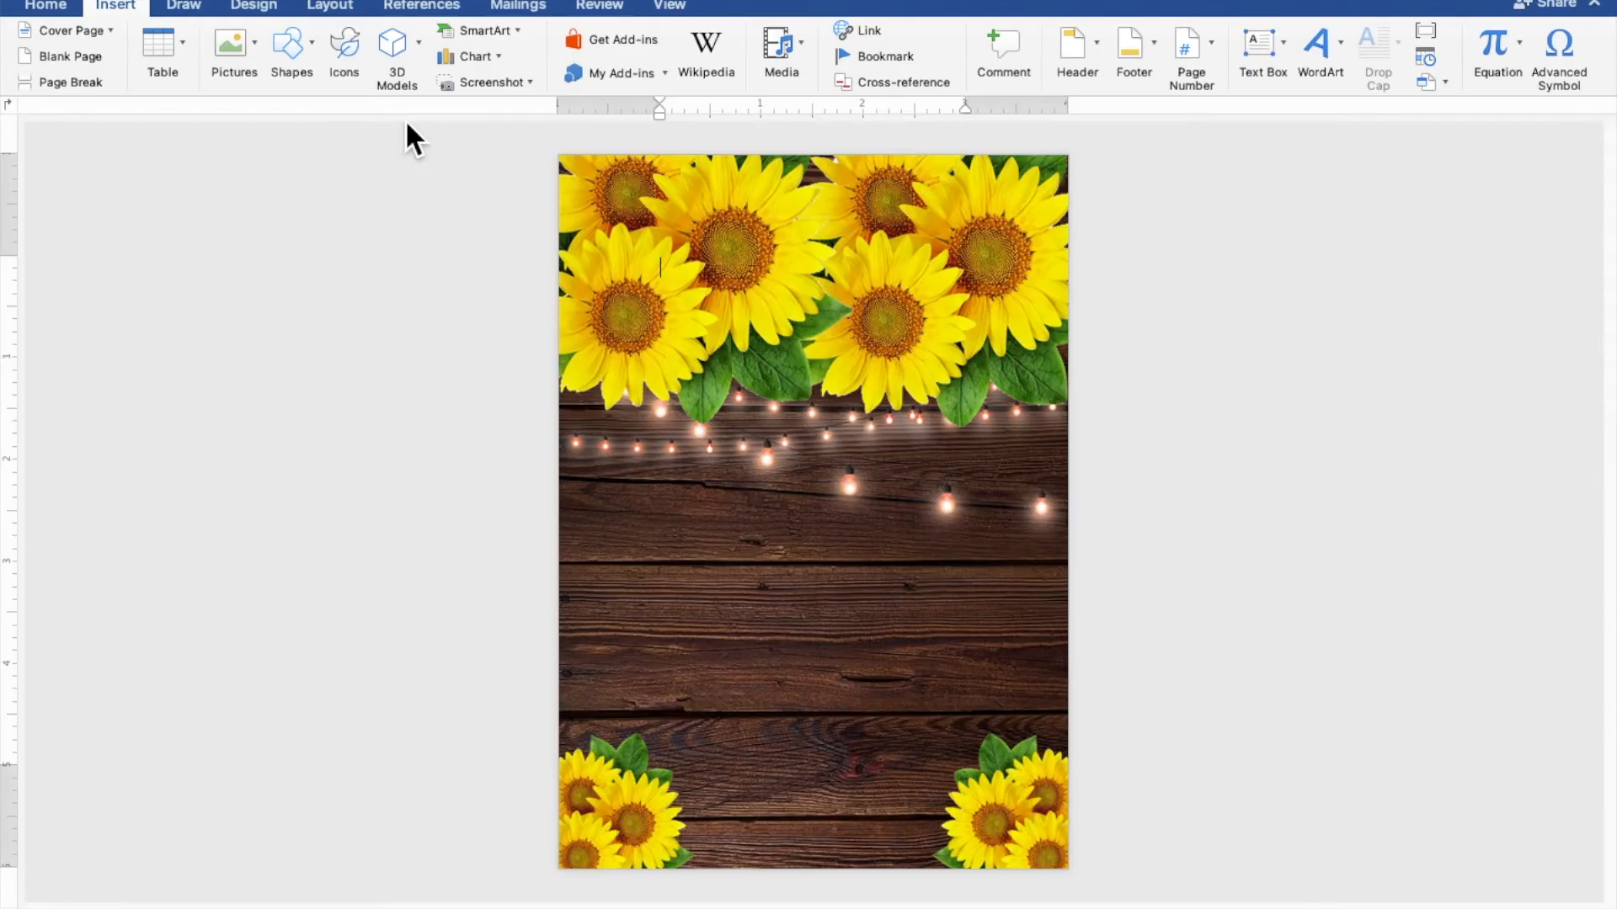
pyautogui.moveTo(587, 367); pyautogui.dragTo(943, 729)
pyautogui.moveTo(993, 781); pyautogui.dragTo(1061, 840)
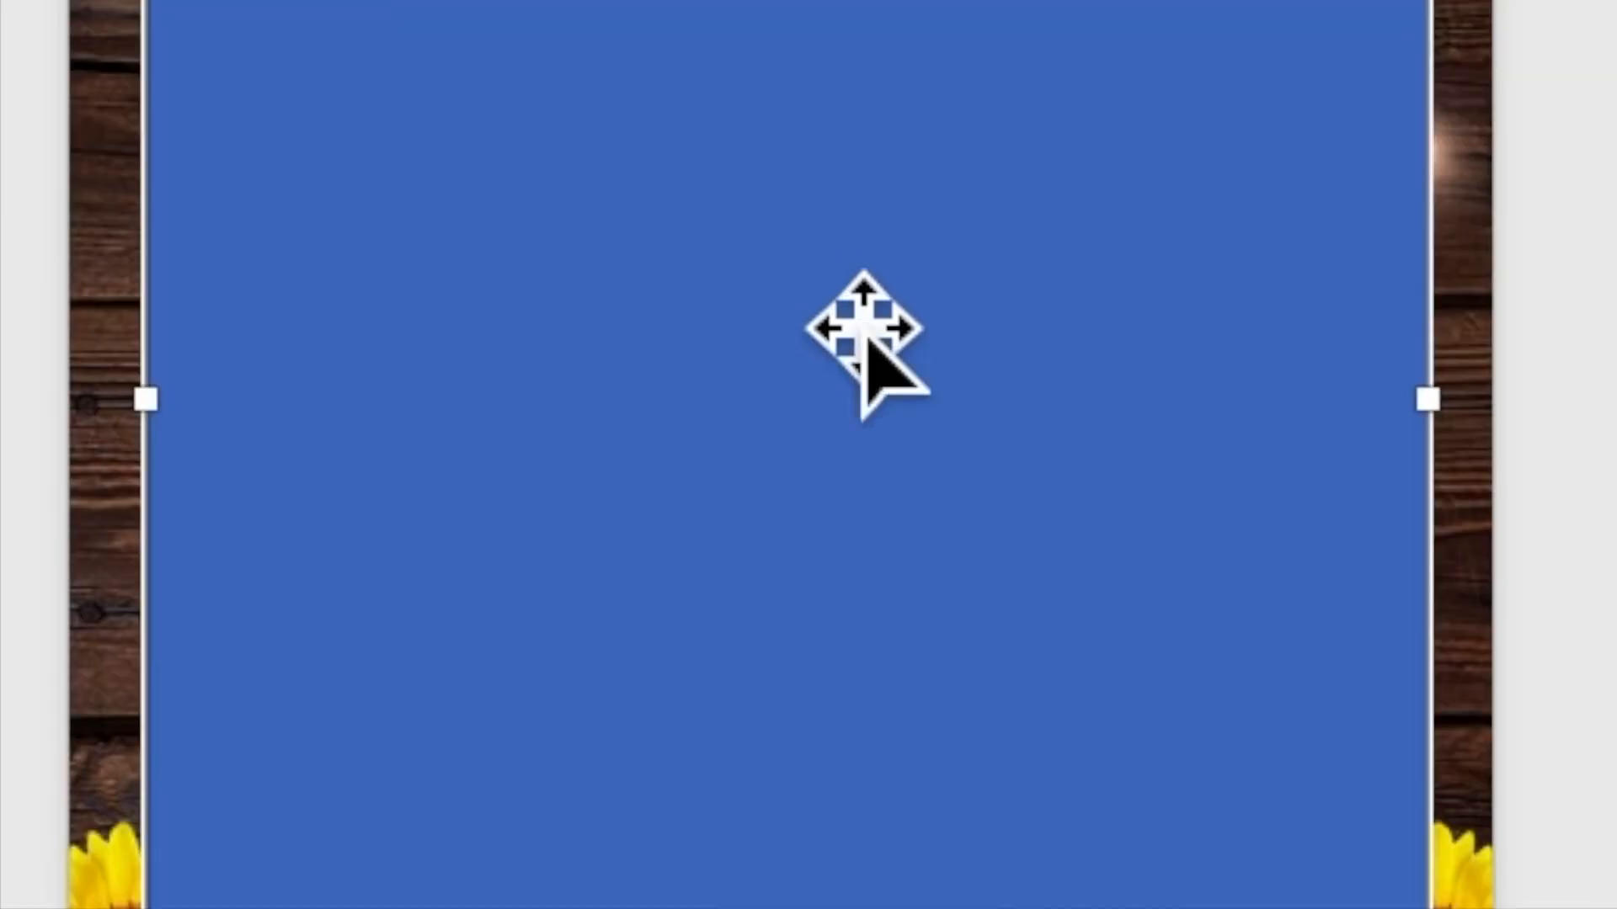
pyautogui.rightClick(826, 551)
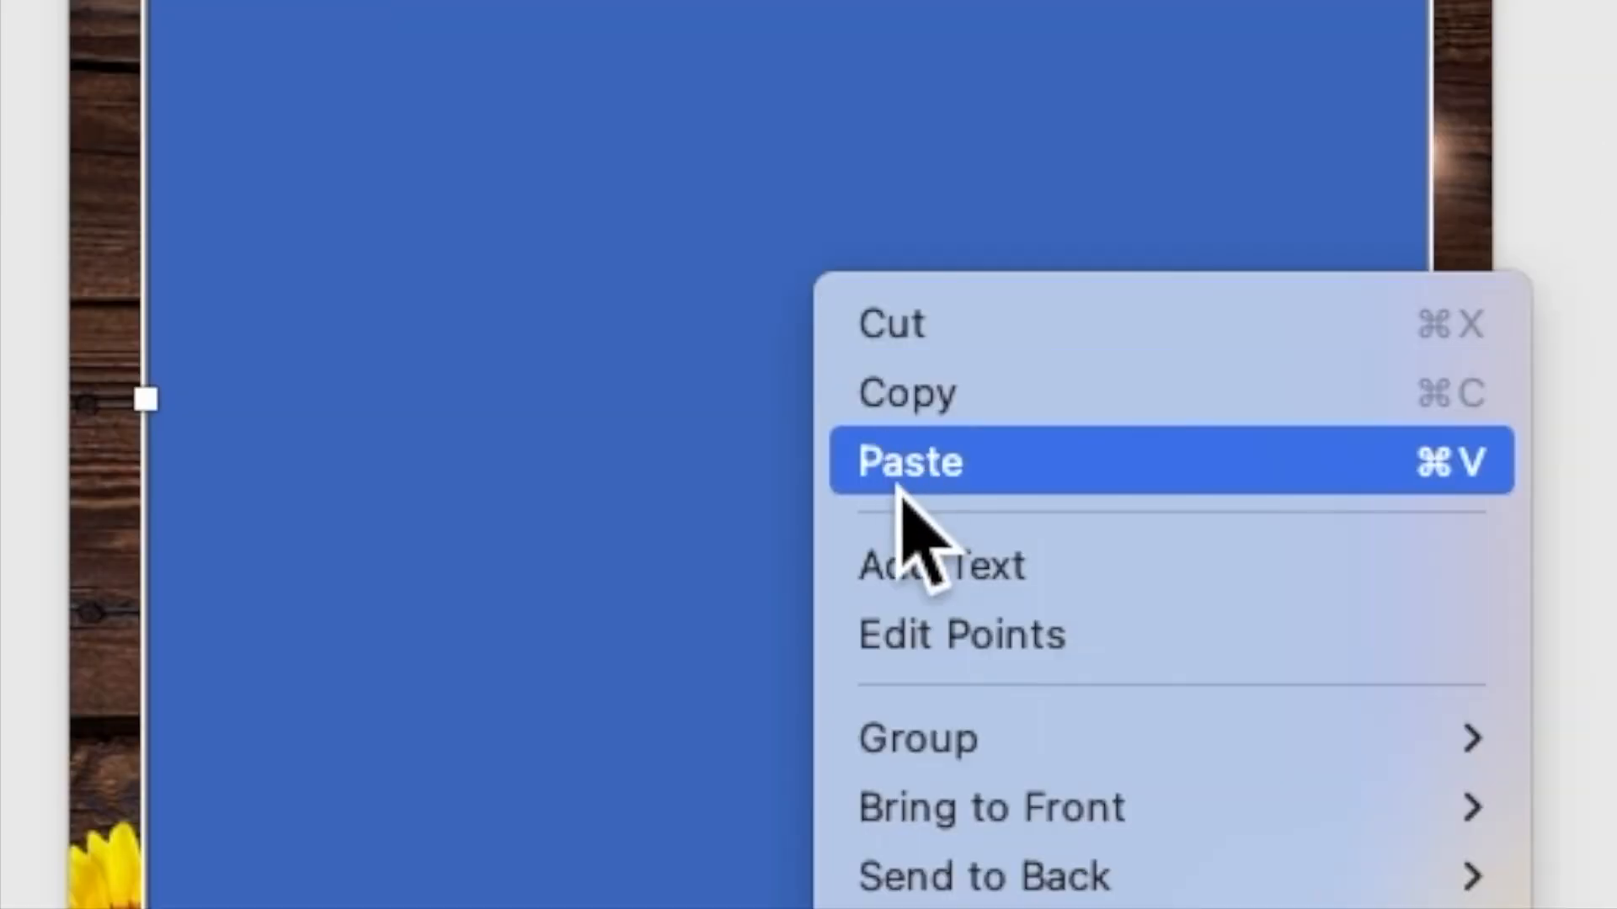
pyautogui.click(920, 575)
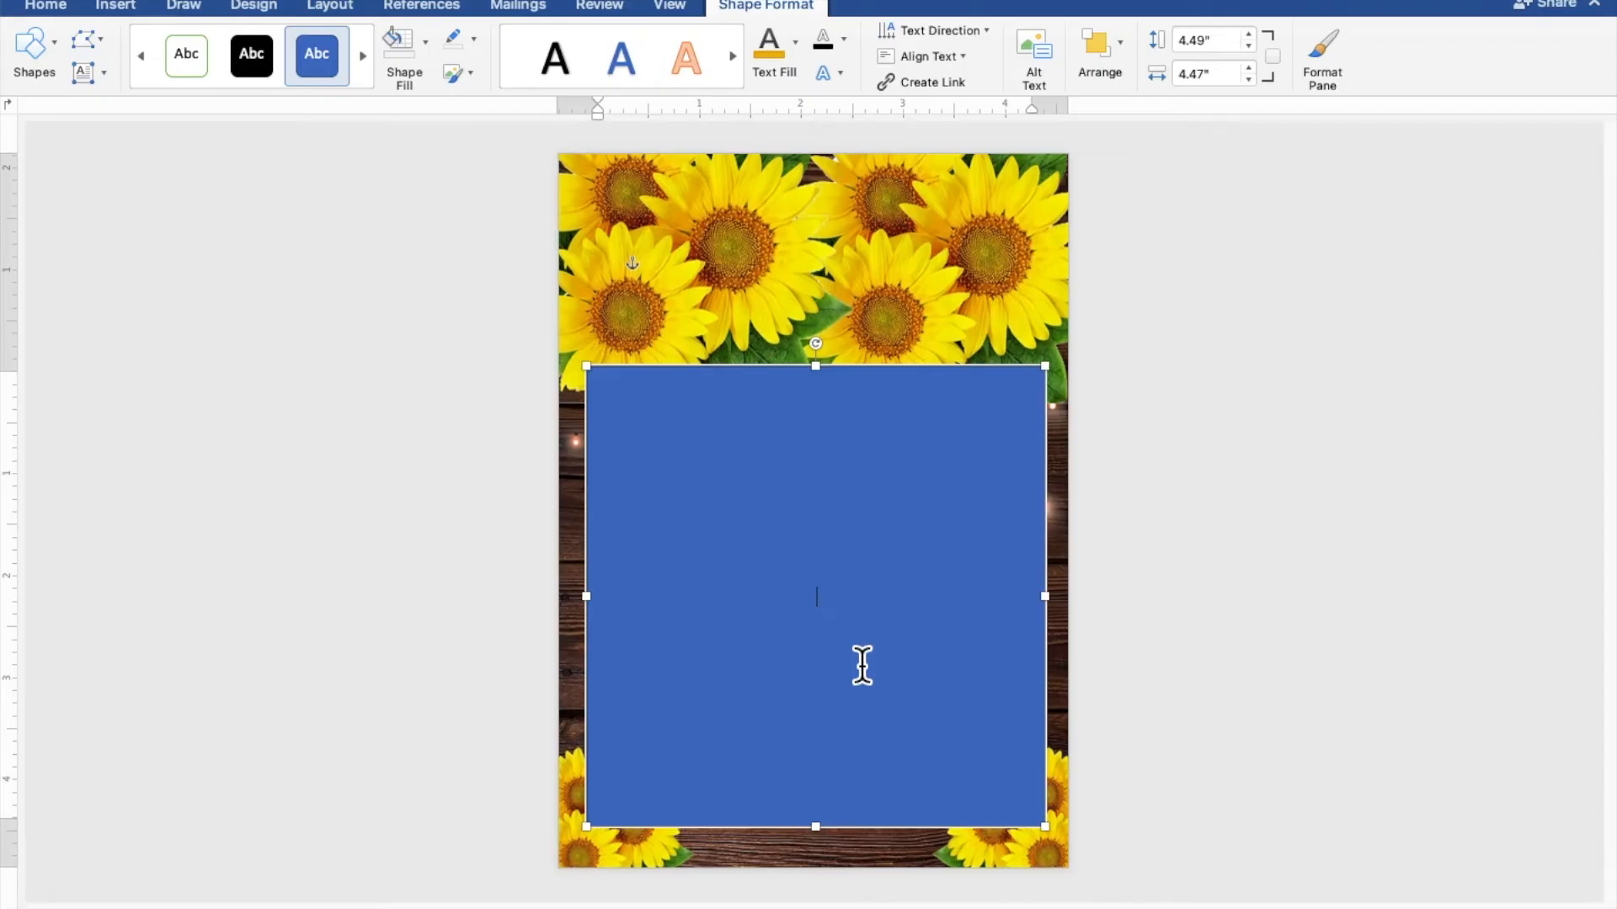
# Type 'WITH THEIR FAMILIES', then the groom's name, 'AND', and the bride's name on separate lines
pyautogui.scroll(5, 862, 666)
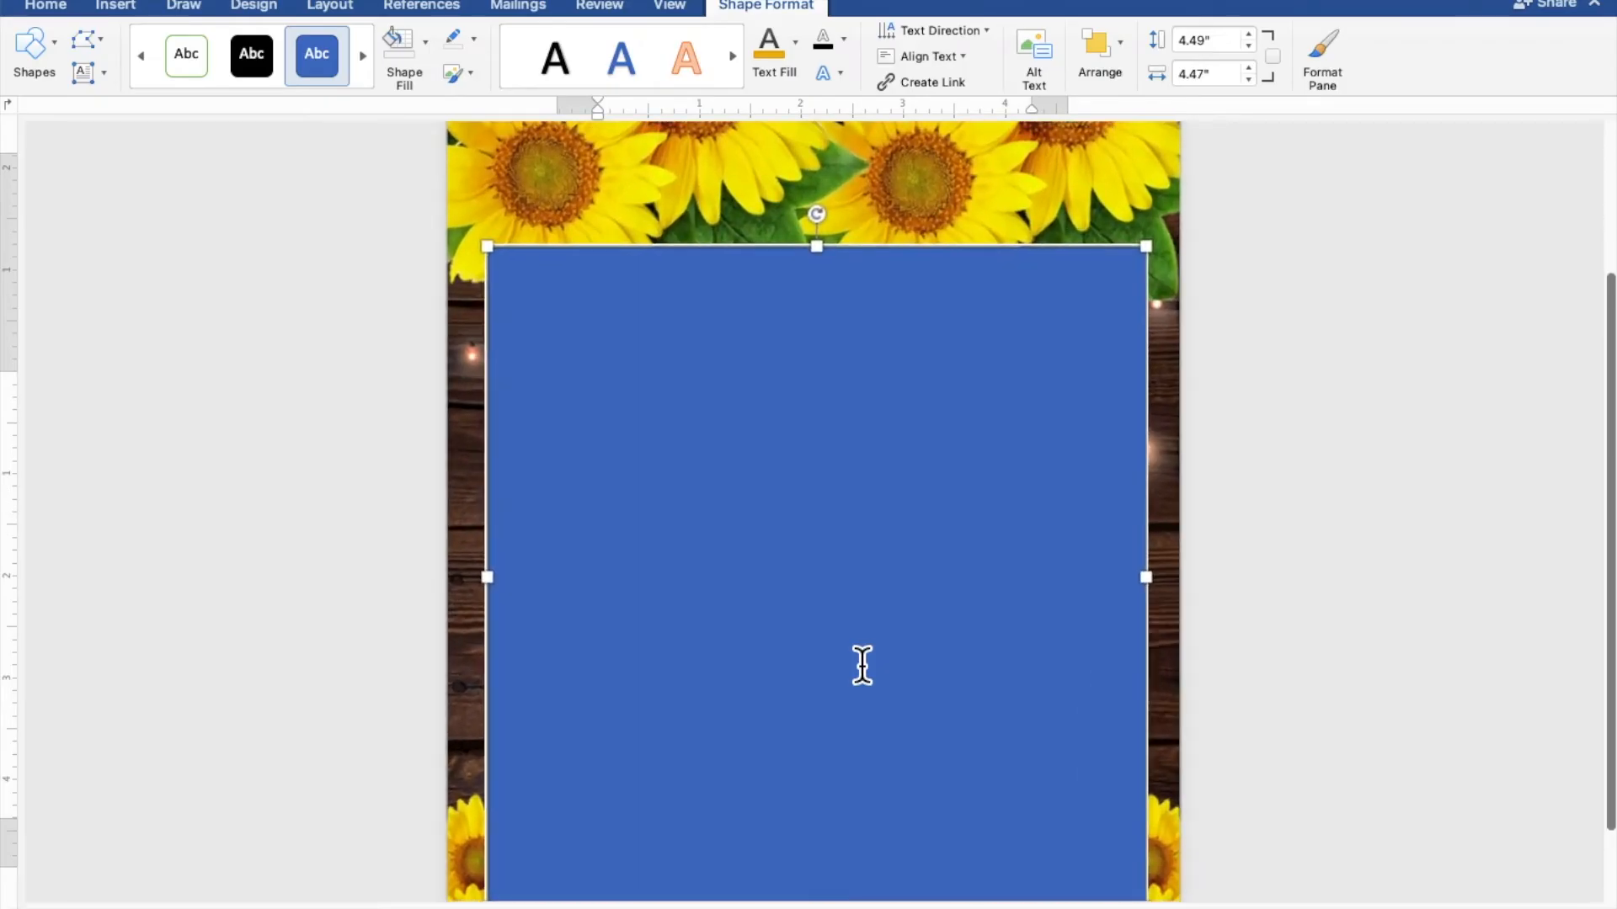
pyautogui.scroll(-1, 1415, 665)
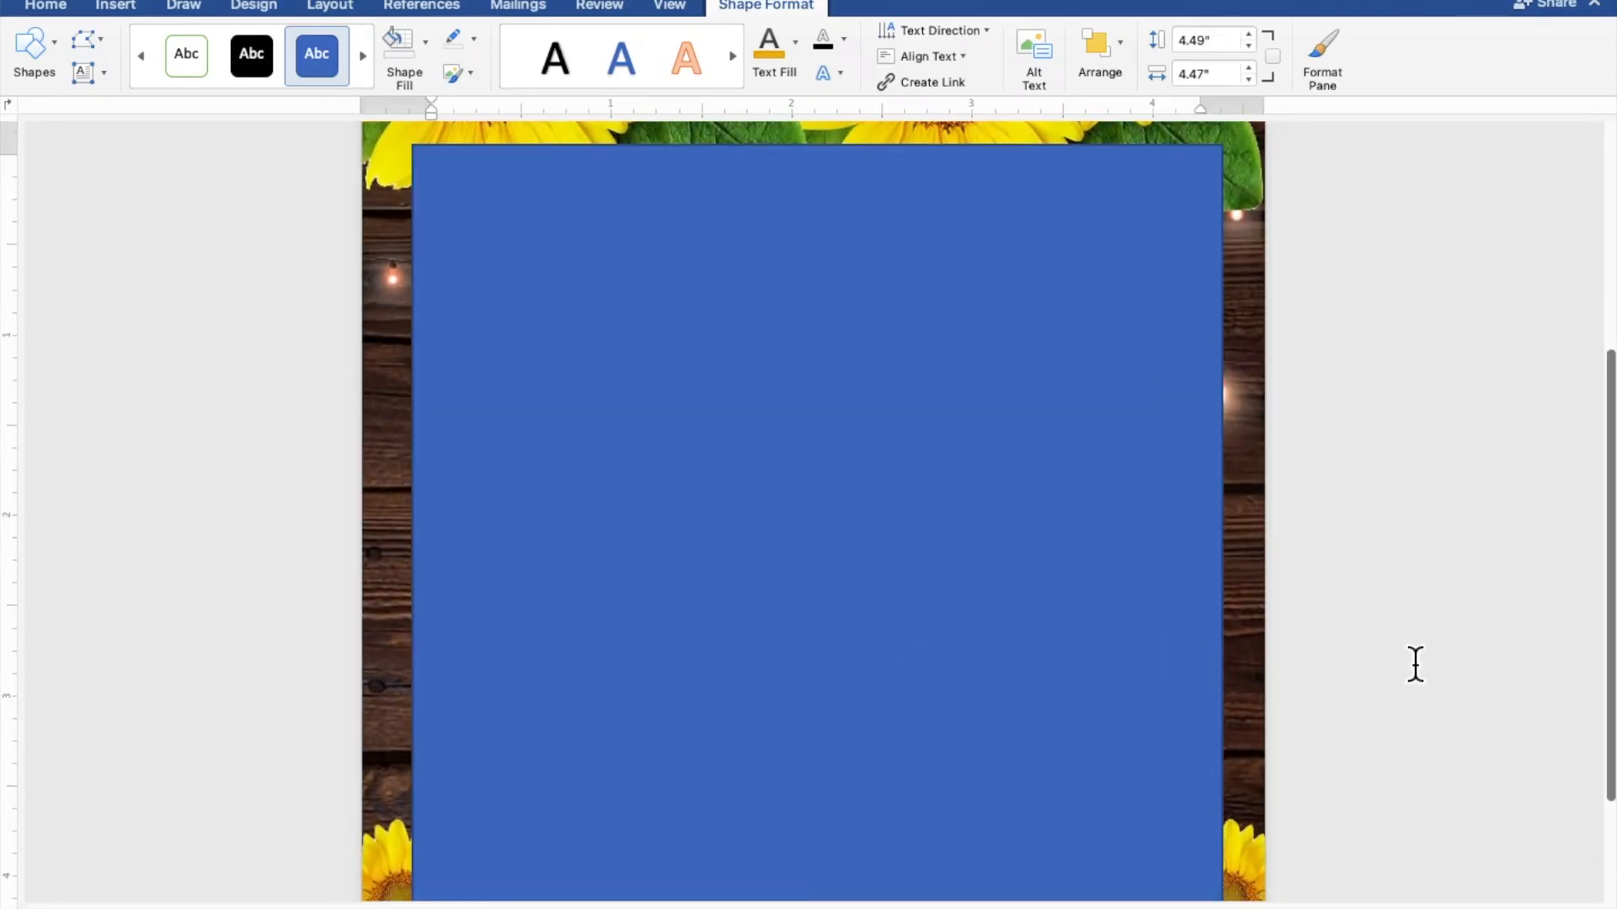
pyautogui.scroll(-1, 1416, 664)
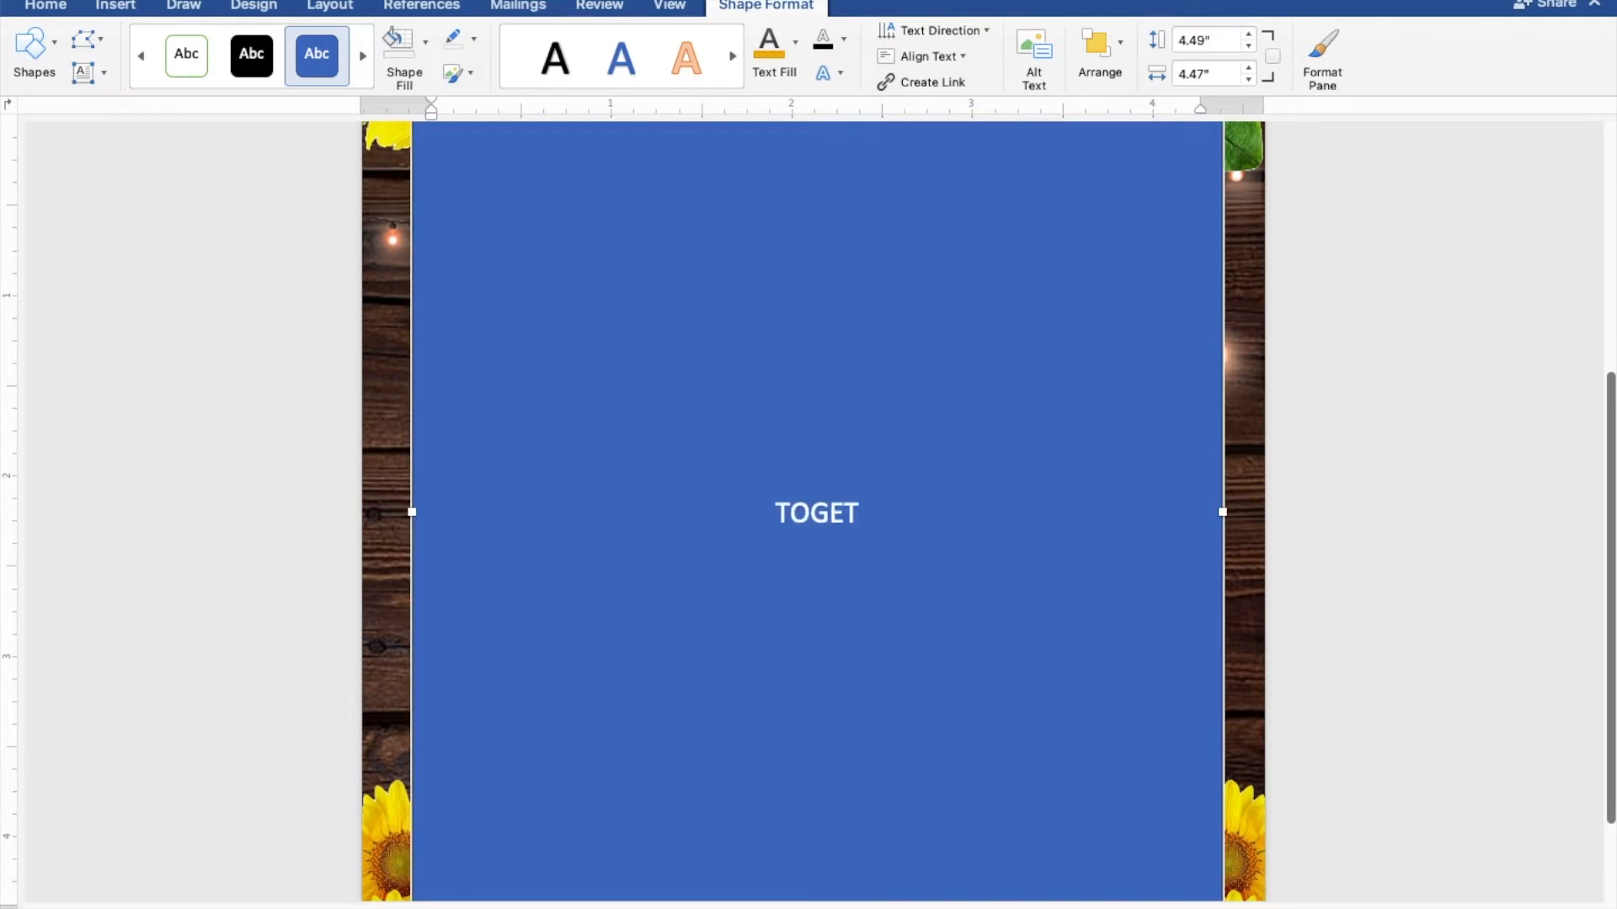
pyautogui.write('WITH T')
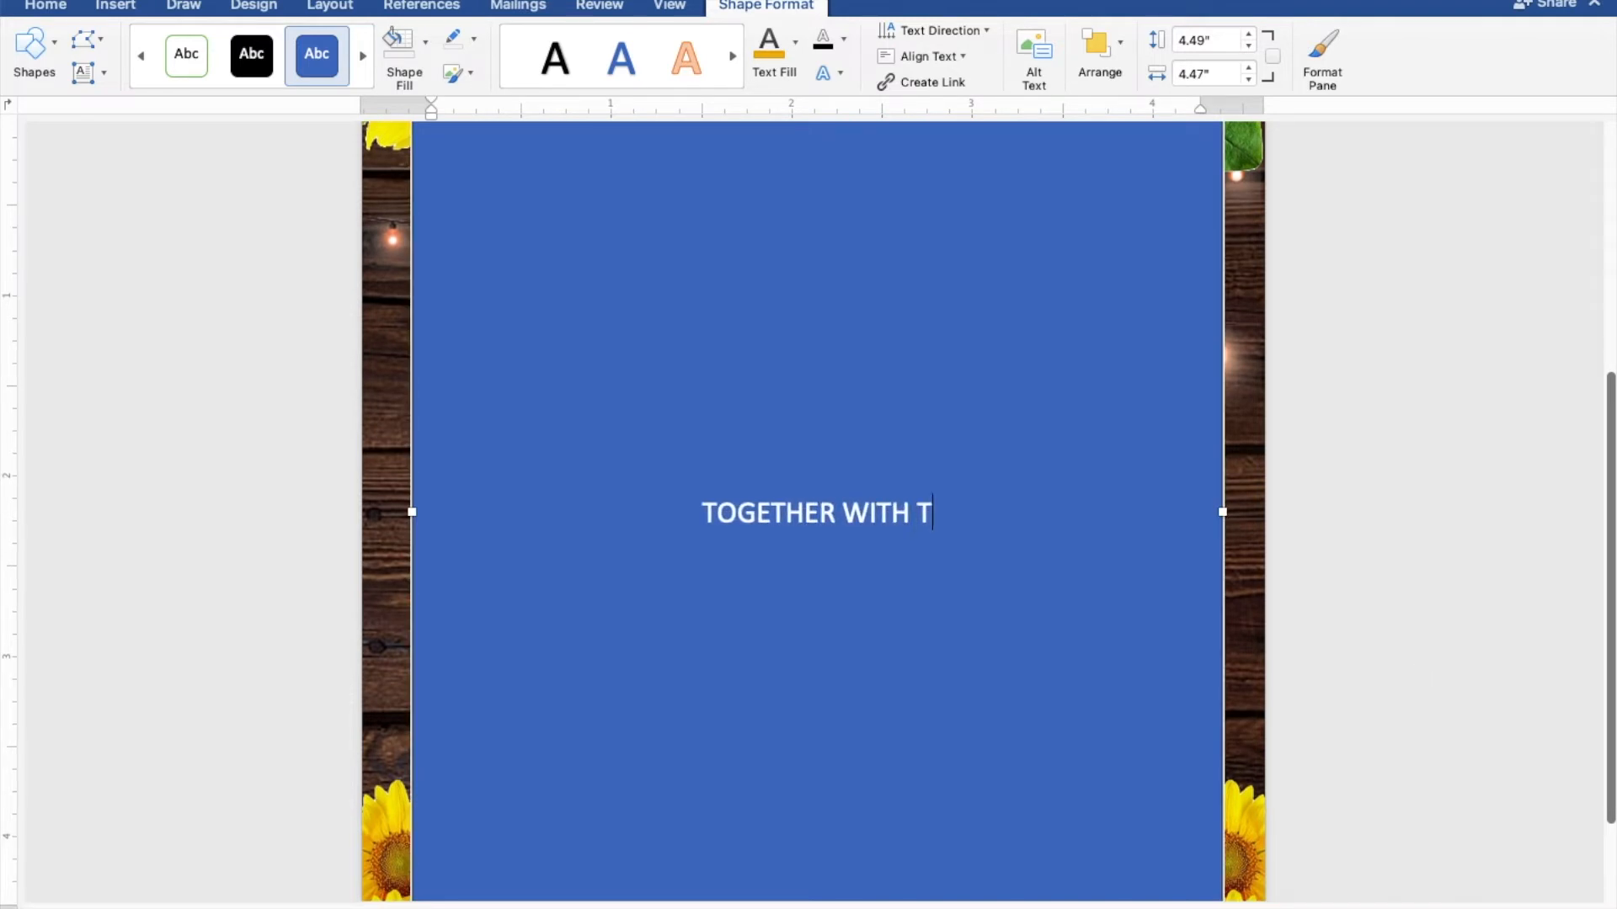
pyautogui.write('HEIR FAMILIES')
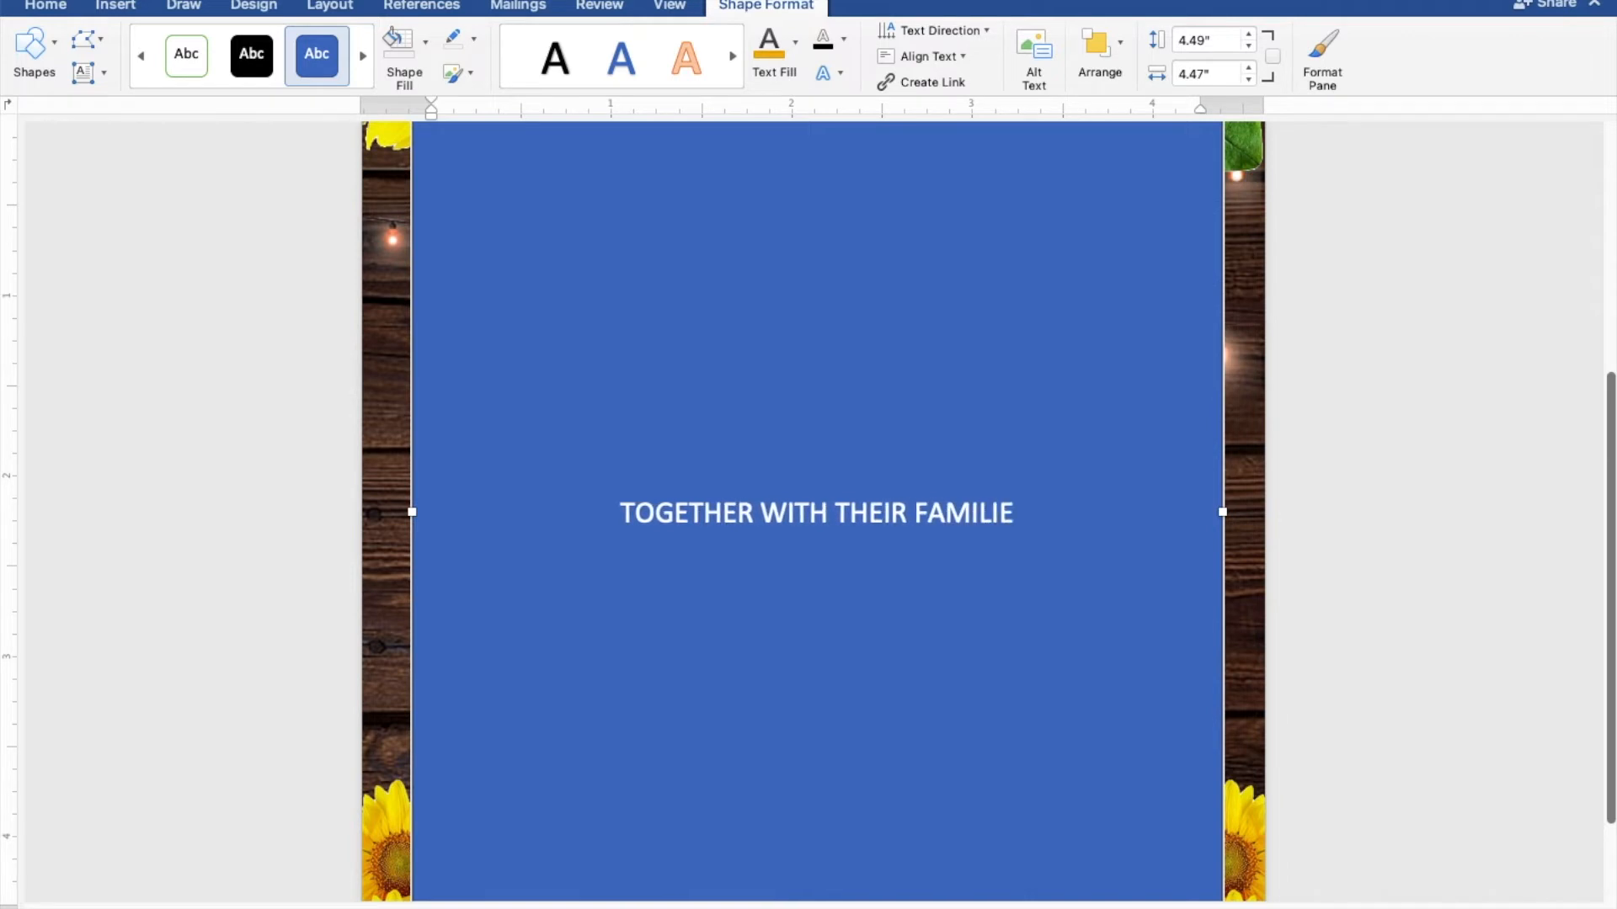
pyautogui.press('Return')
pyautogui.press('Return')
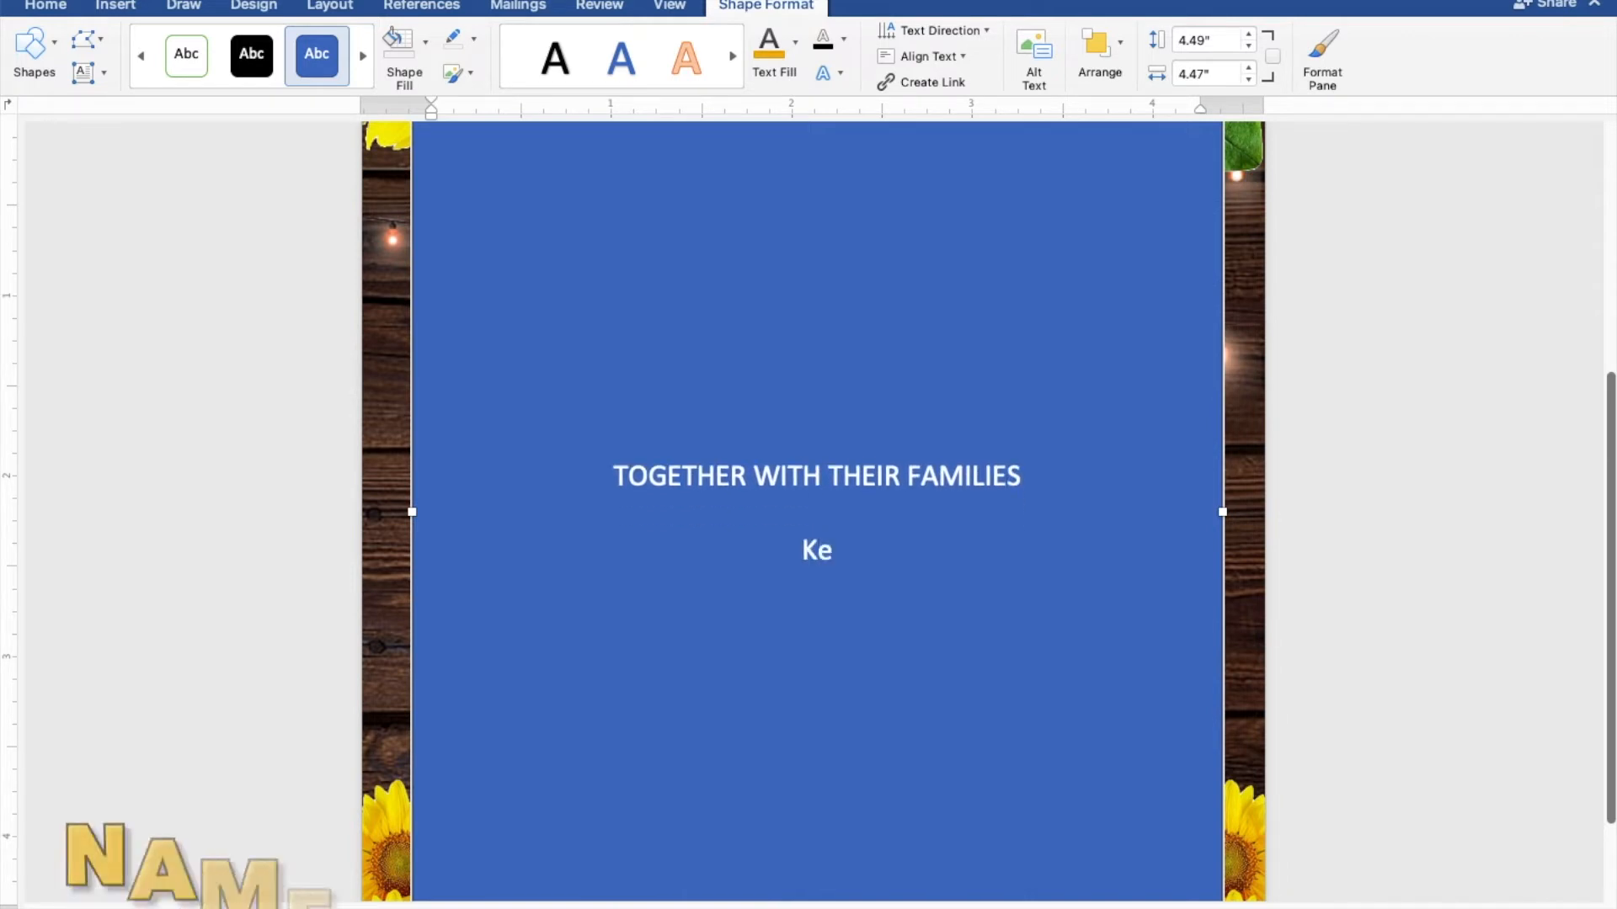
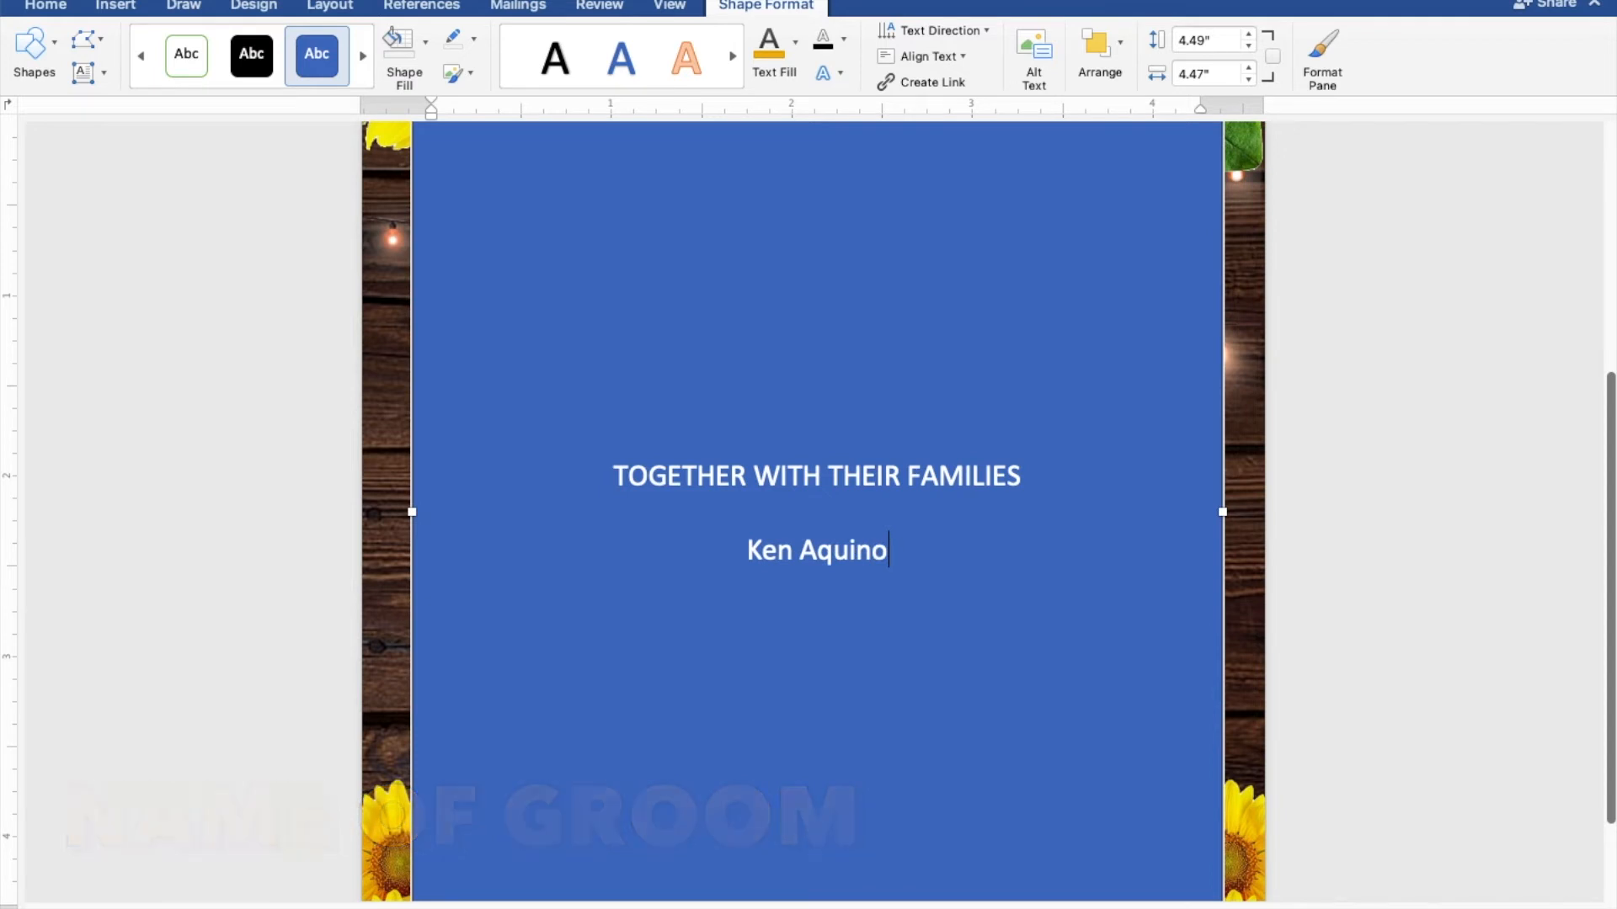
pyautogui.press('Return')
pyautogui.write('AND')
pyautogui.press('Return')
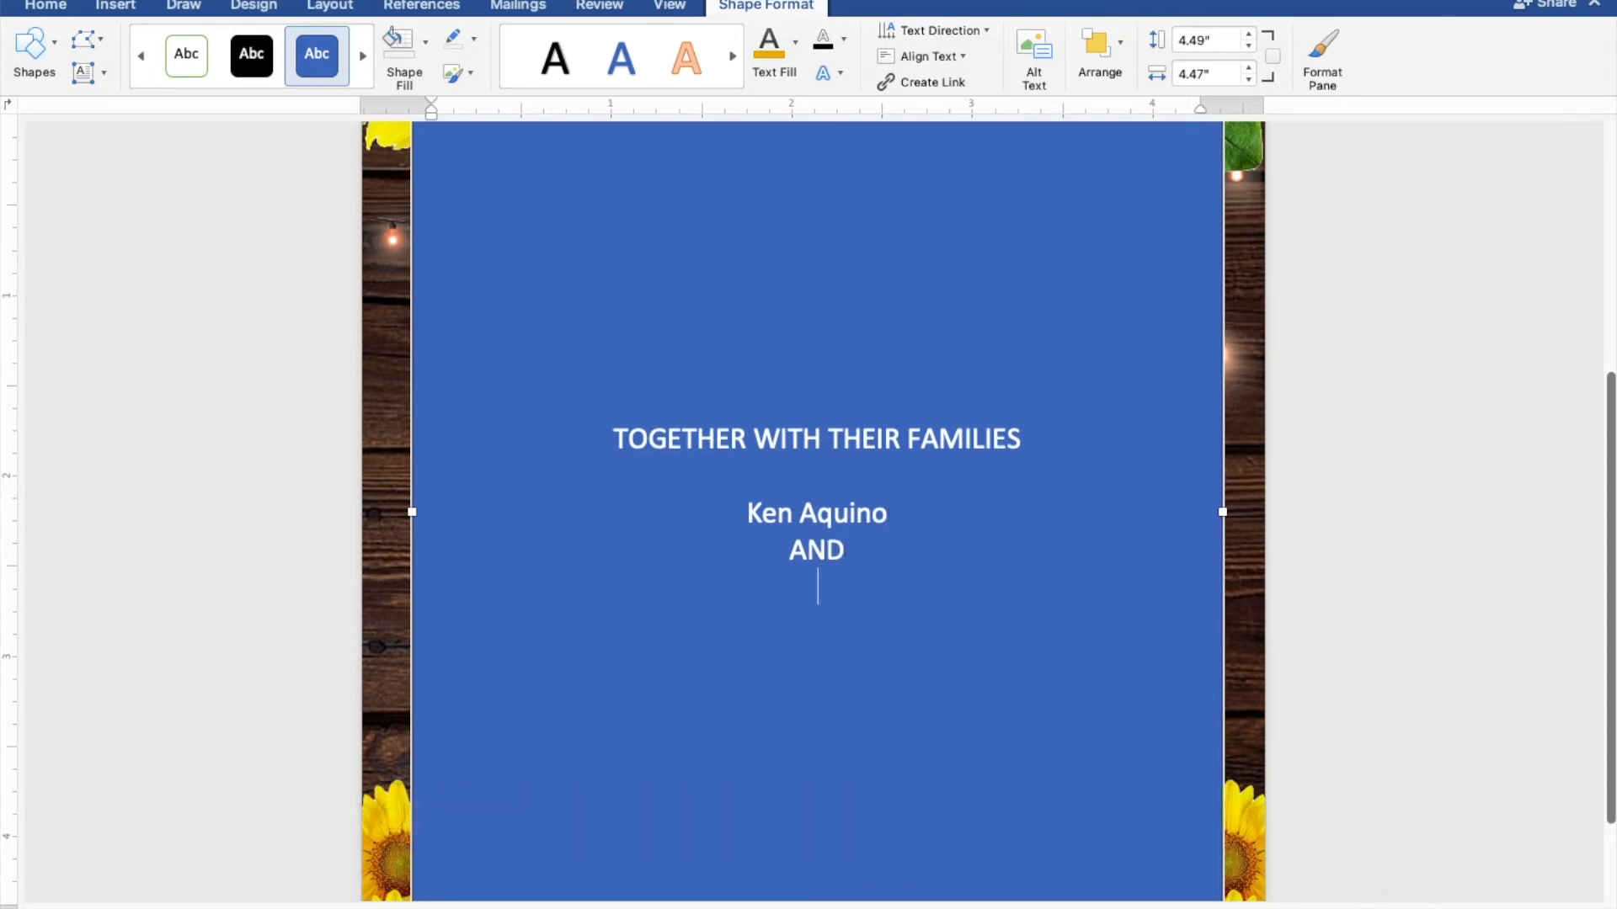
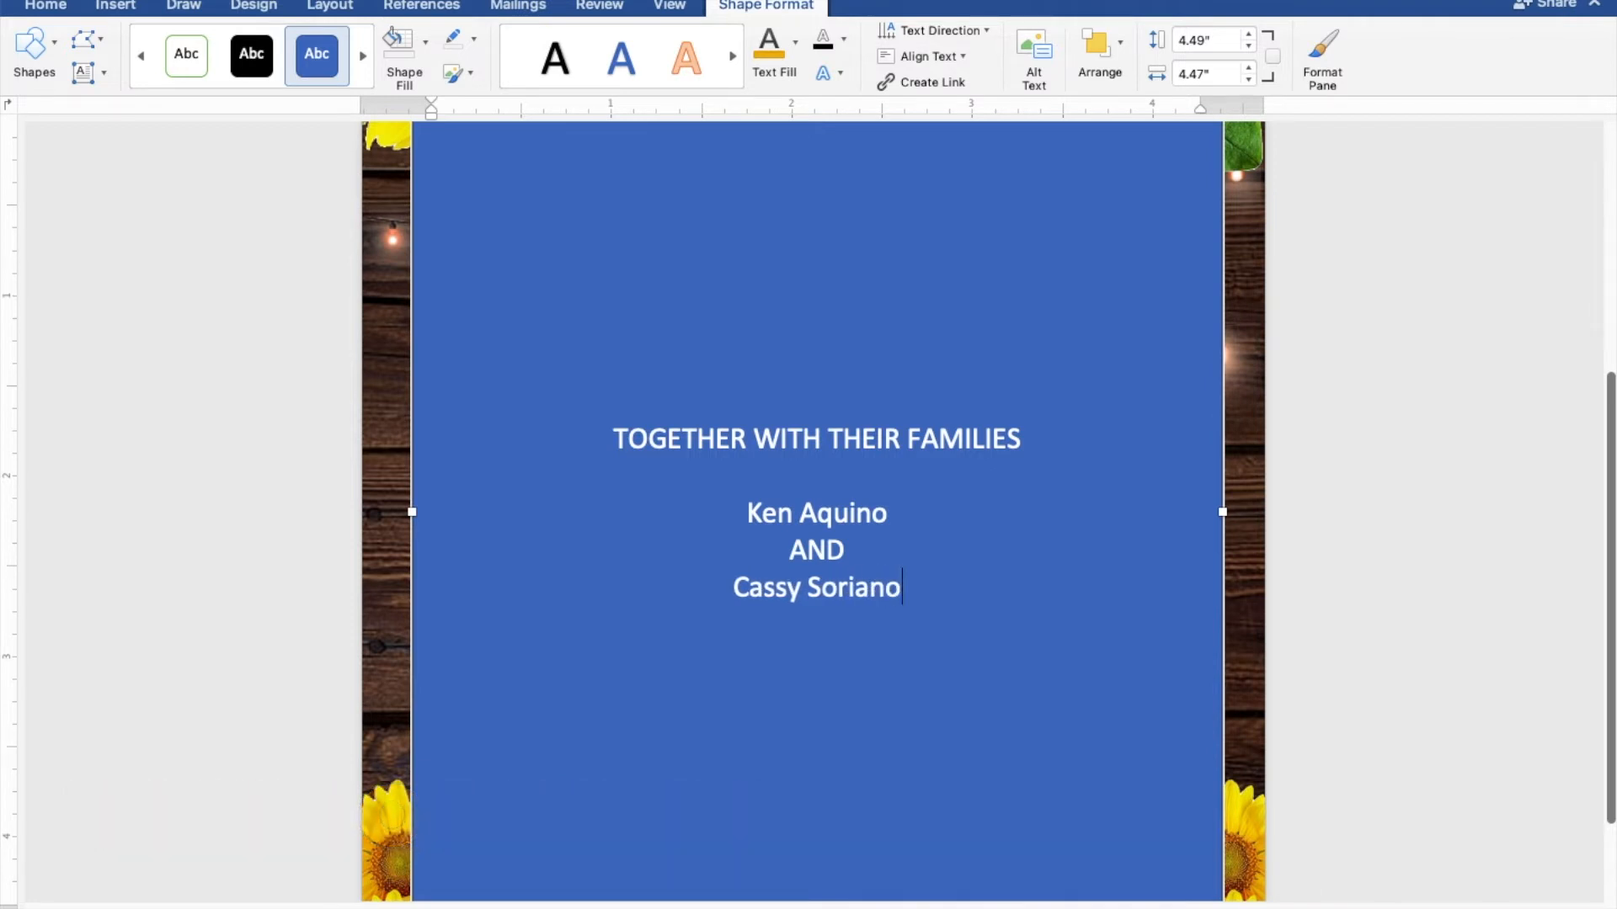
pyautogui.press('Return')
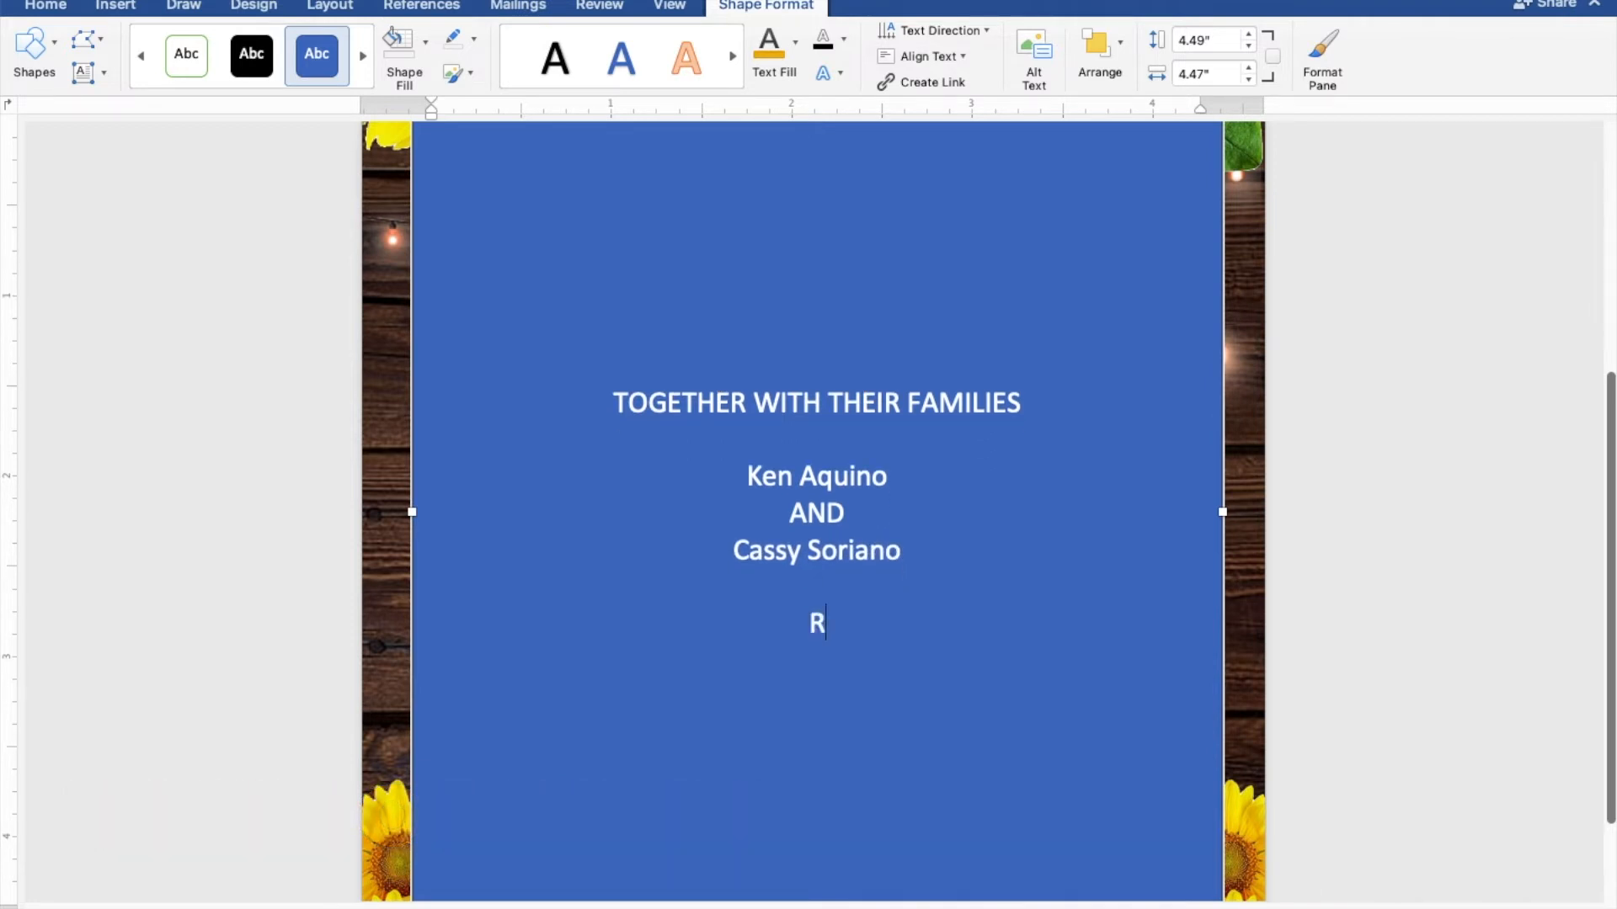
# Add 'REQUEST THE PLEASURE OF YOUR PRESENCE…', SUNDAY, FEBRUARY 27, 2022 and TEN O'CLOCK IN THE MORNING
pyautogui.write('REQUEST THE PLEASURE OF YOUR PRESENCE')
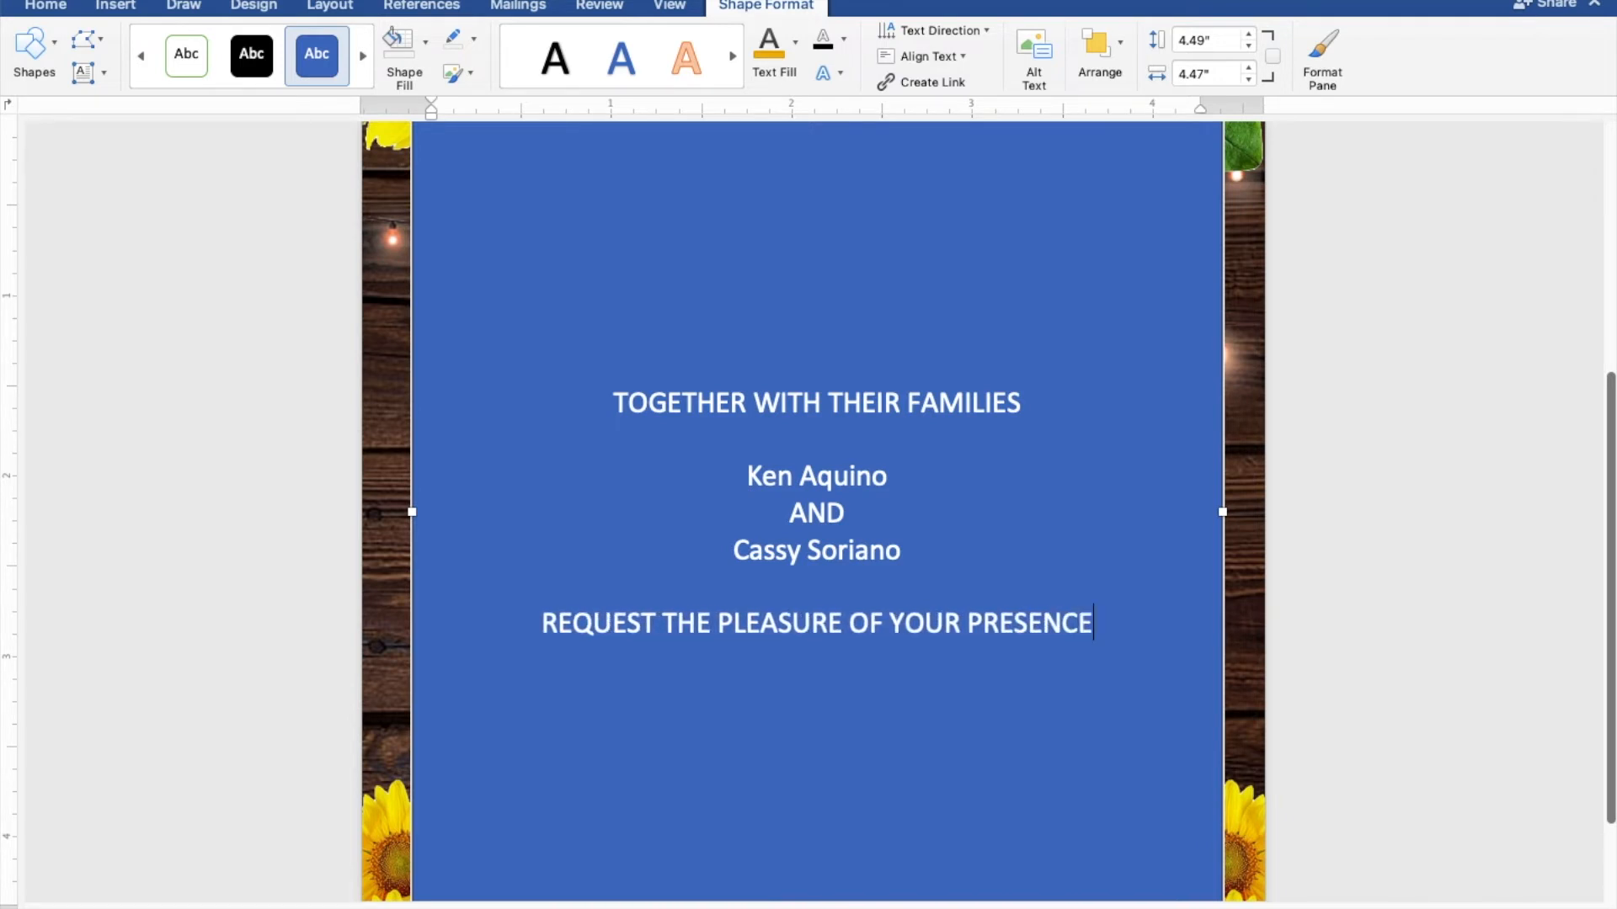
pyautogui.press('Return')
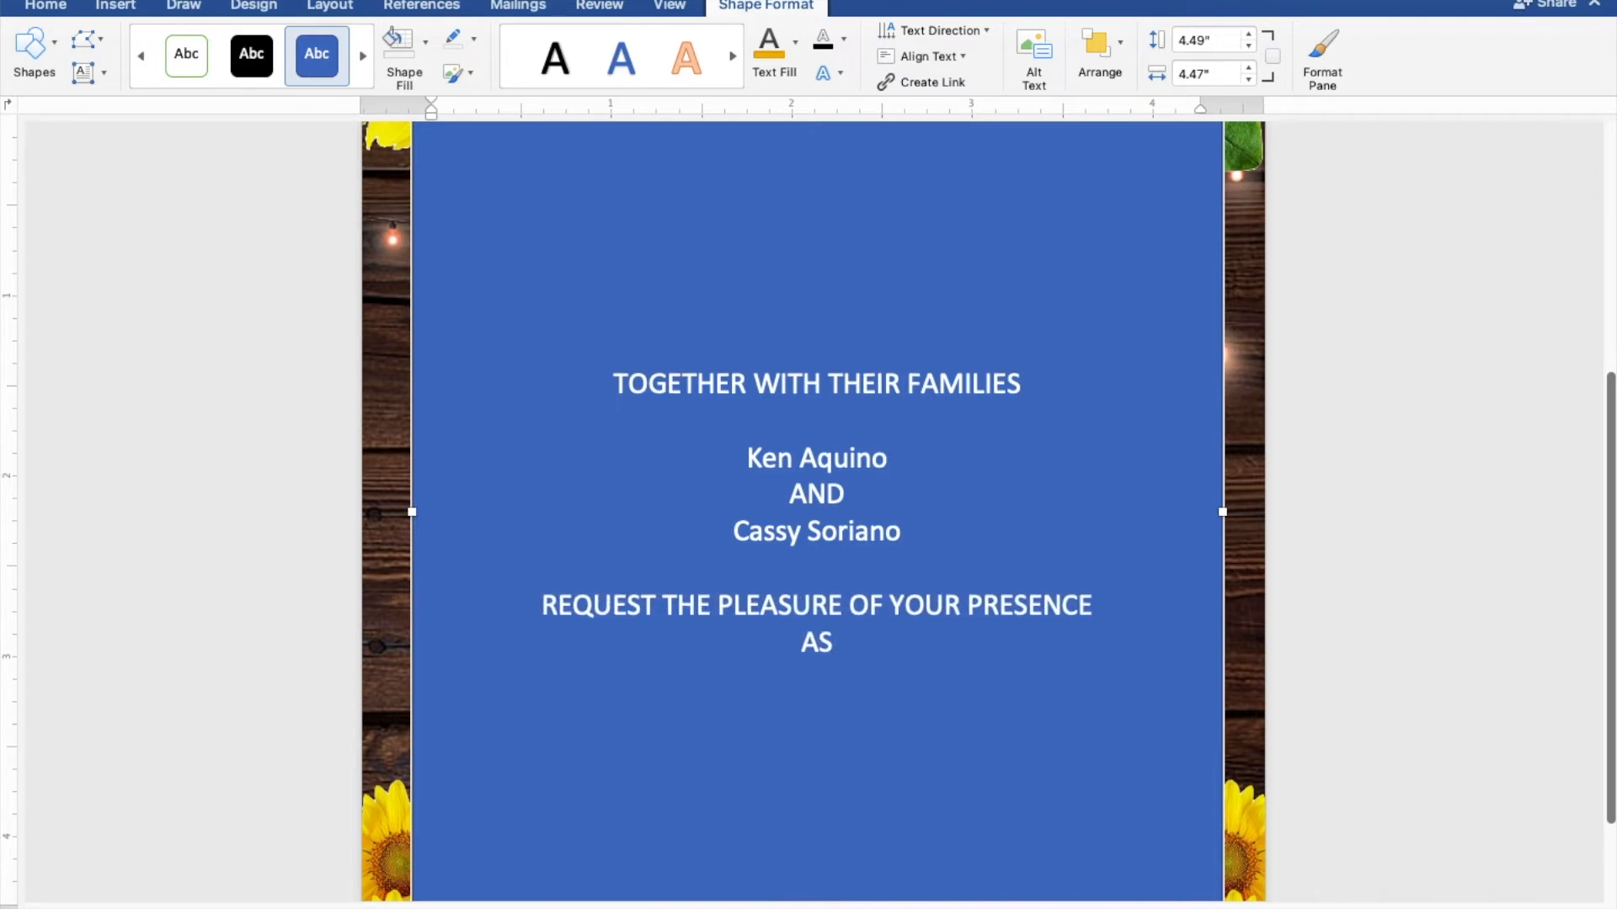
pyautogui.write('AS THEY JOY')
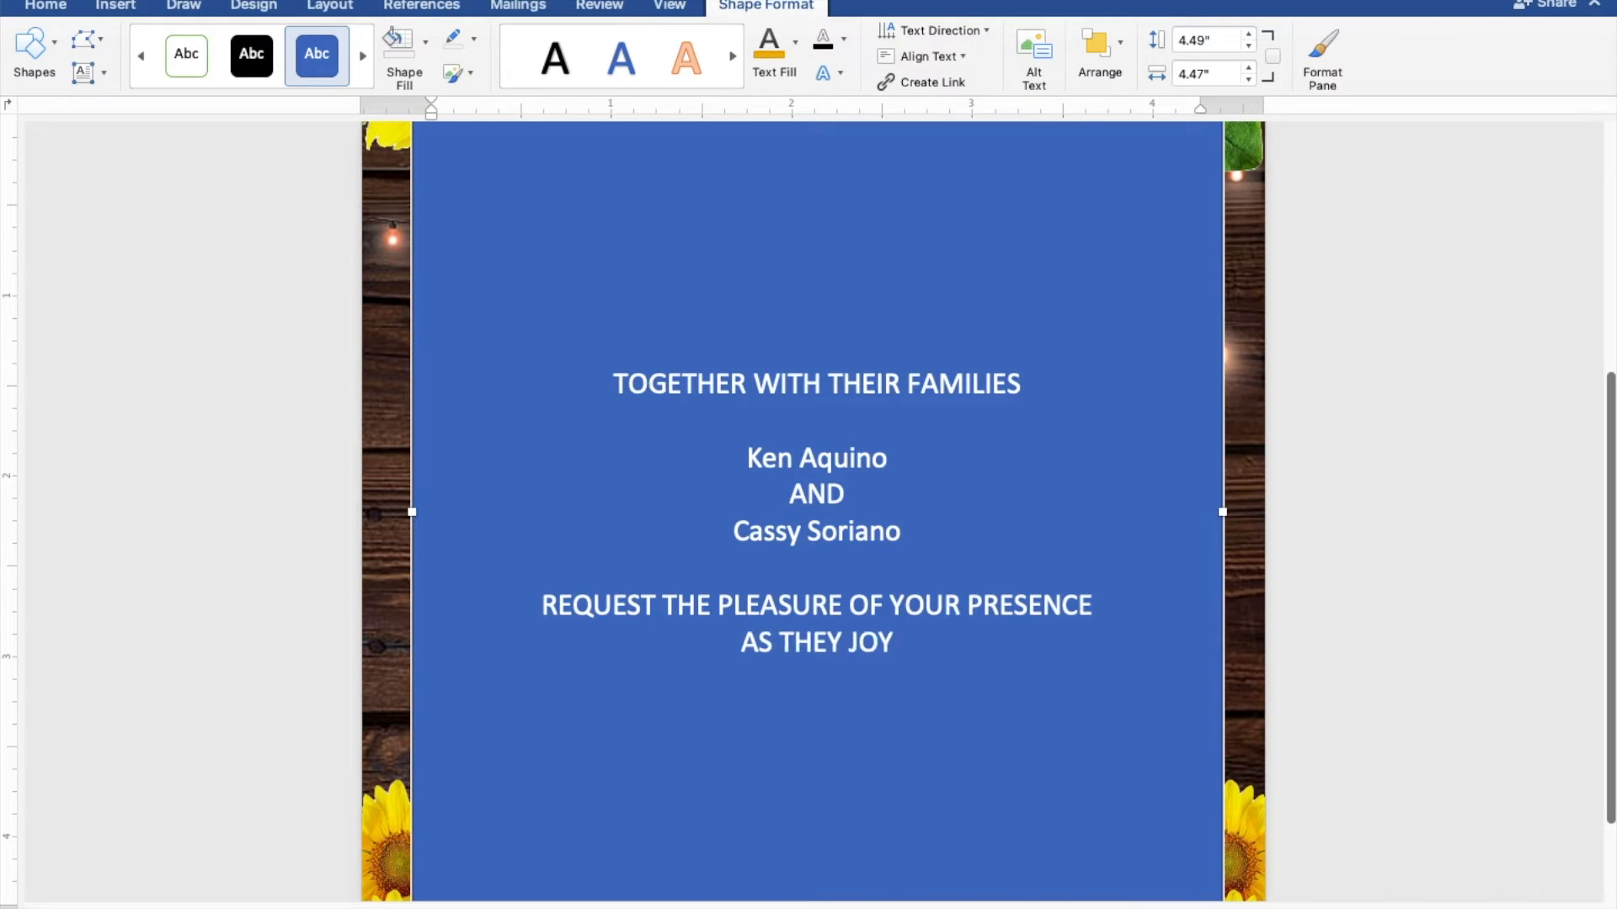
pyautogui.write('FULLY U')
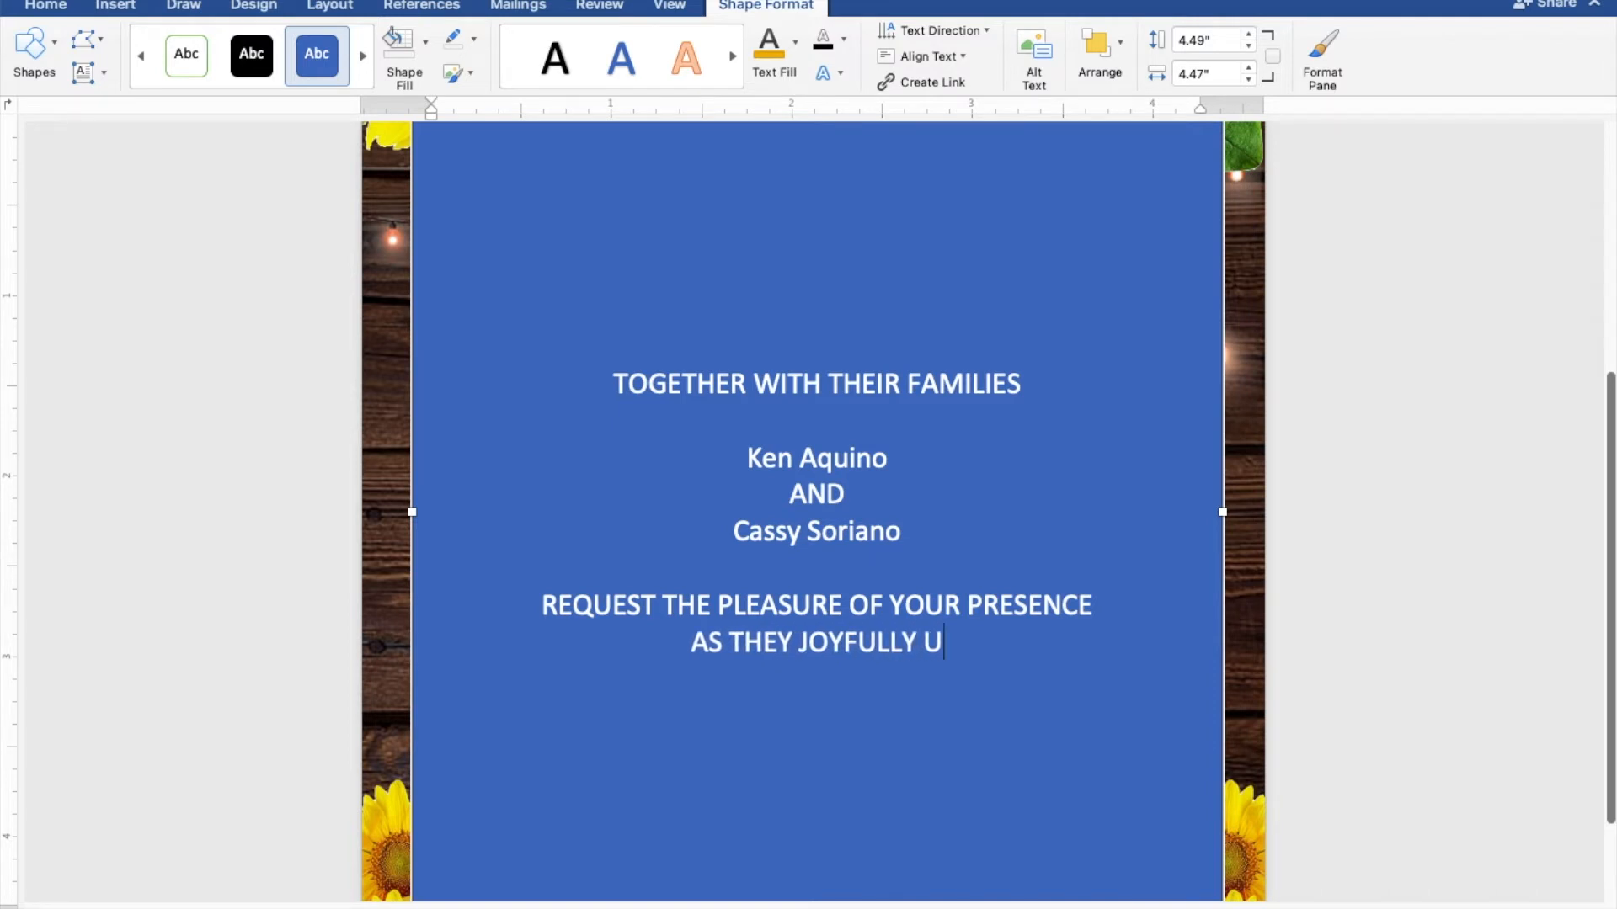
pyautogui.write('NITE IN MARRIAGE')
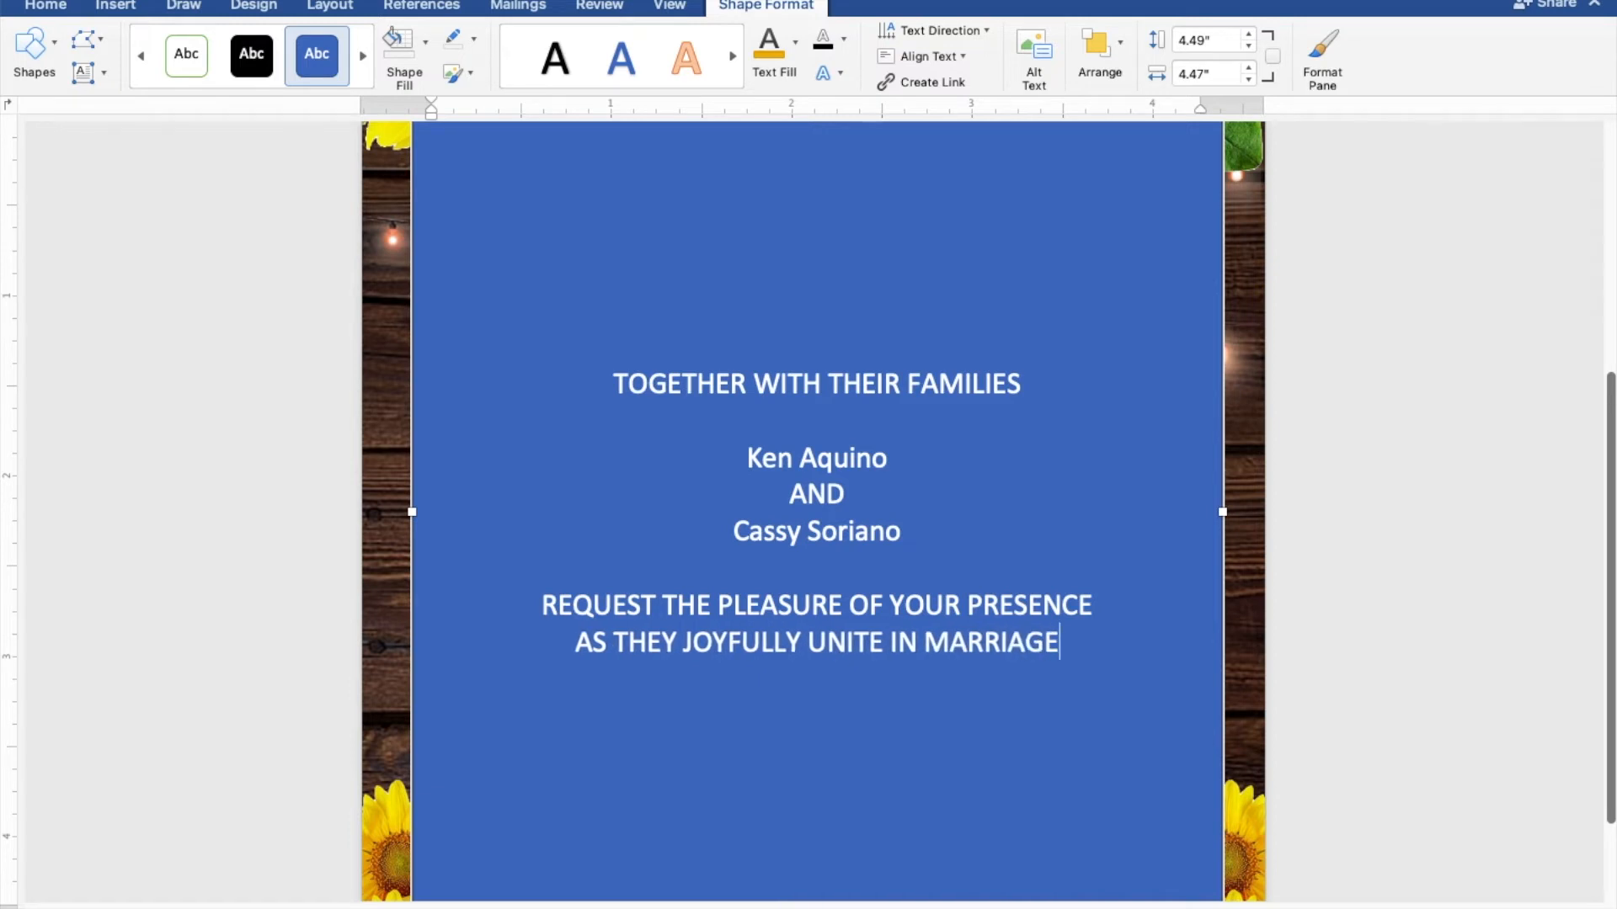
pyautogui.press('Return')
pyautogui.press('Return')
pyautogui.write('S')
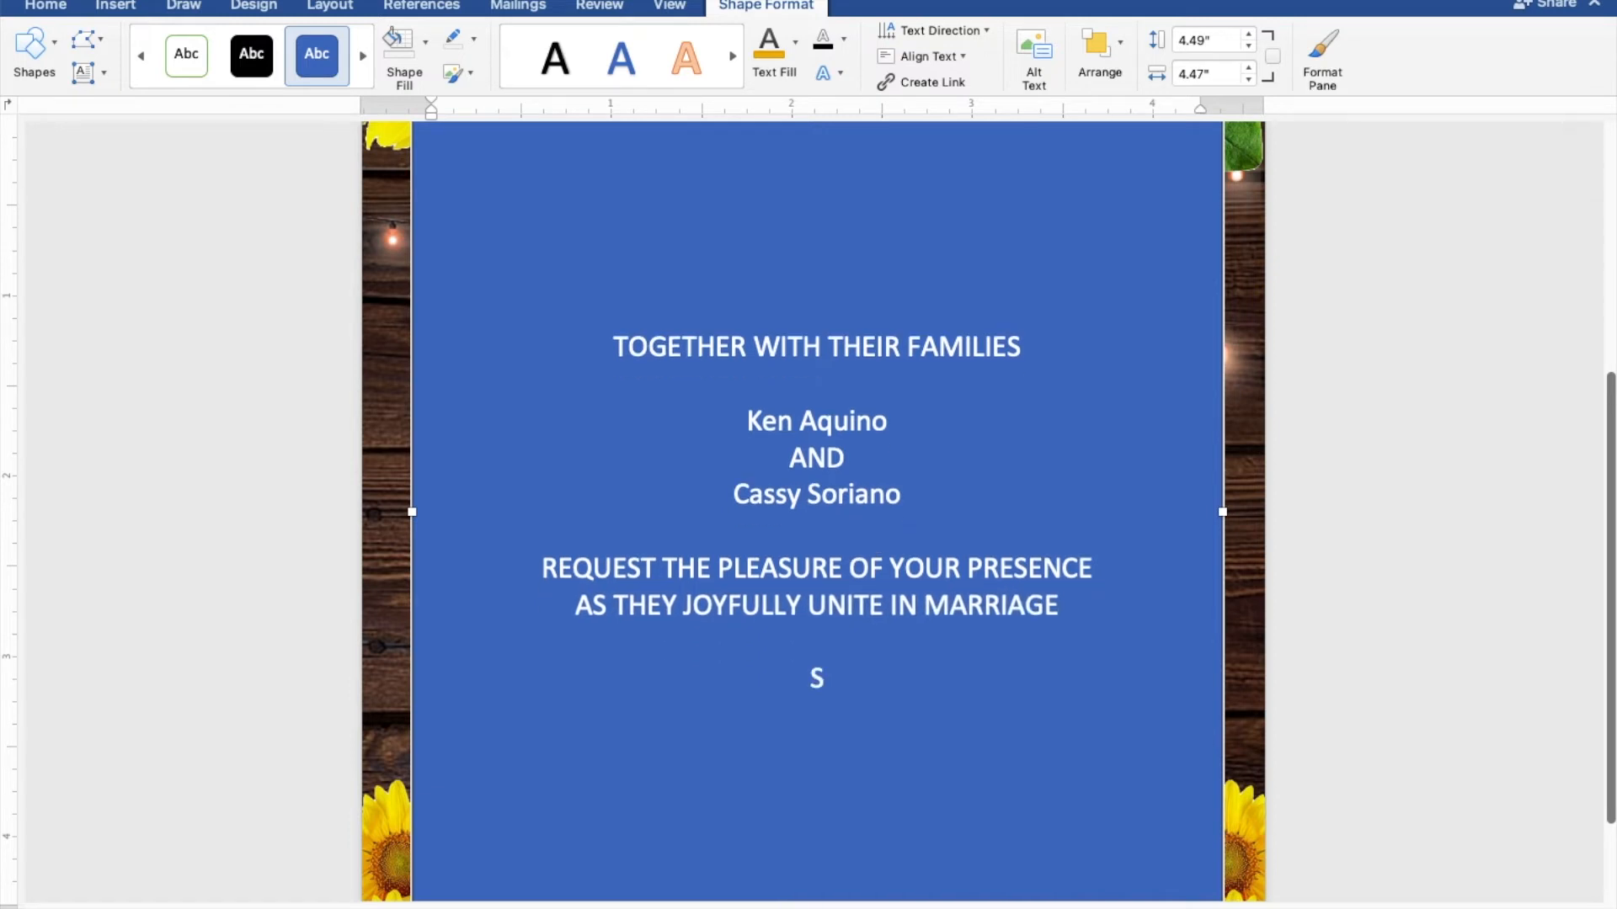
pyautogui.write('UNDAY')
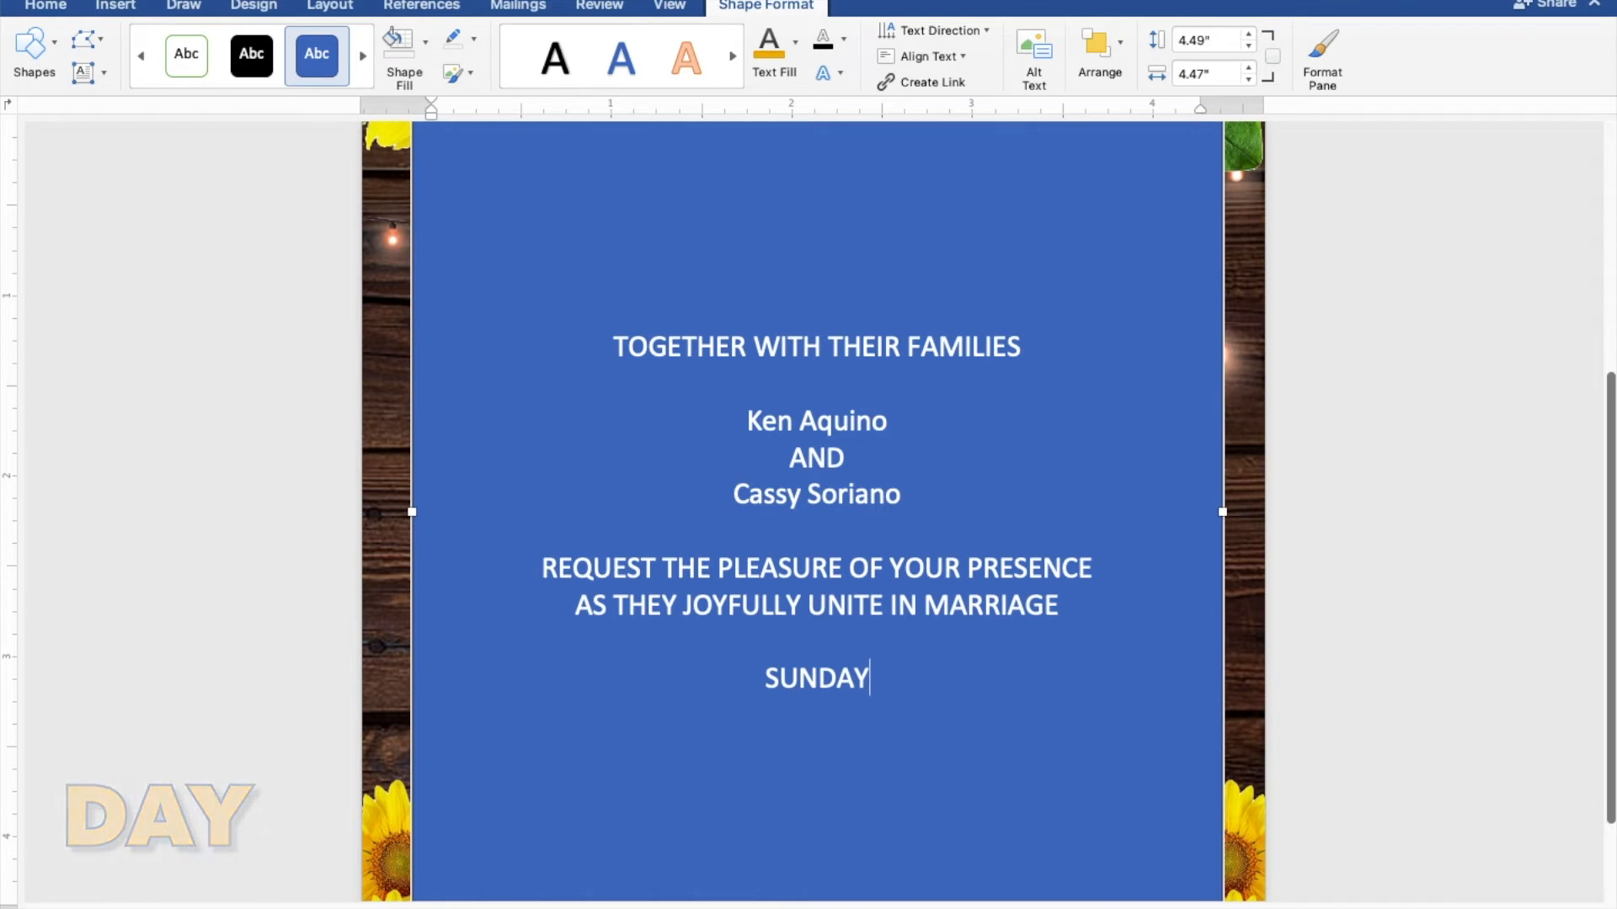
pyautogui.press('Return')
pyautogui.write('FEBRUARY')
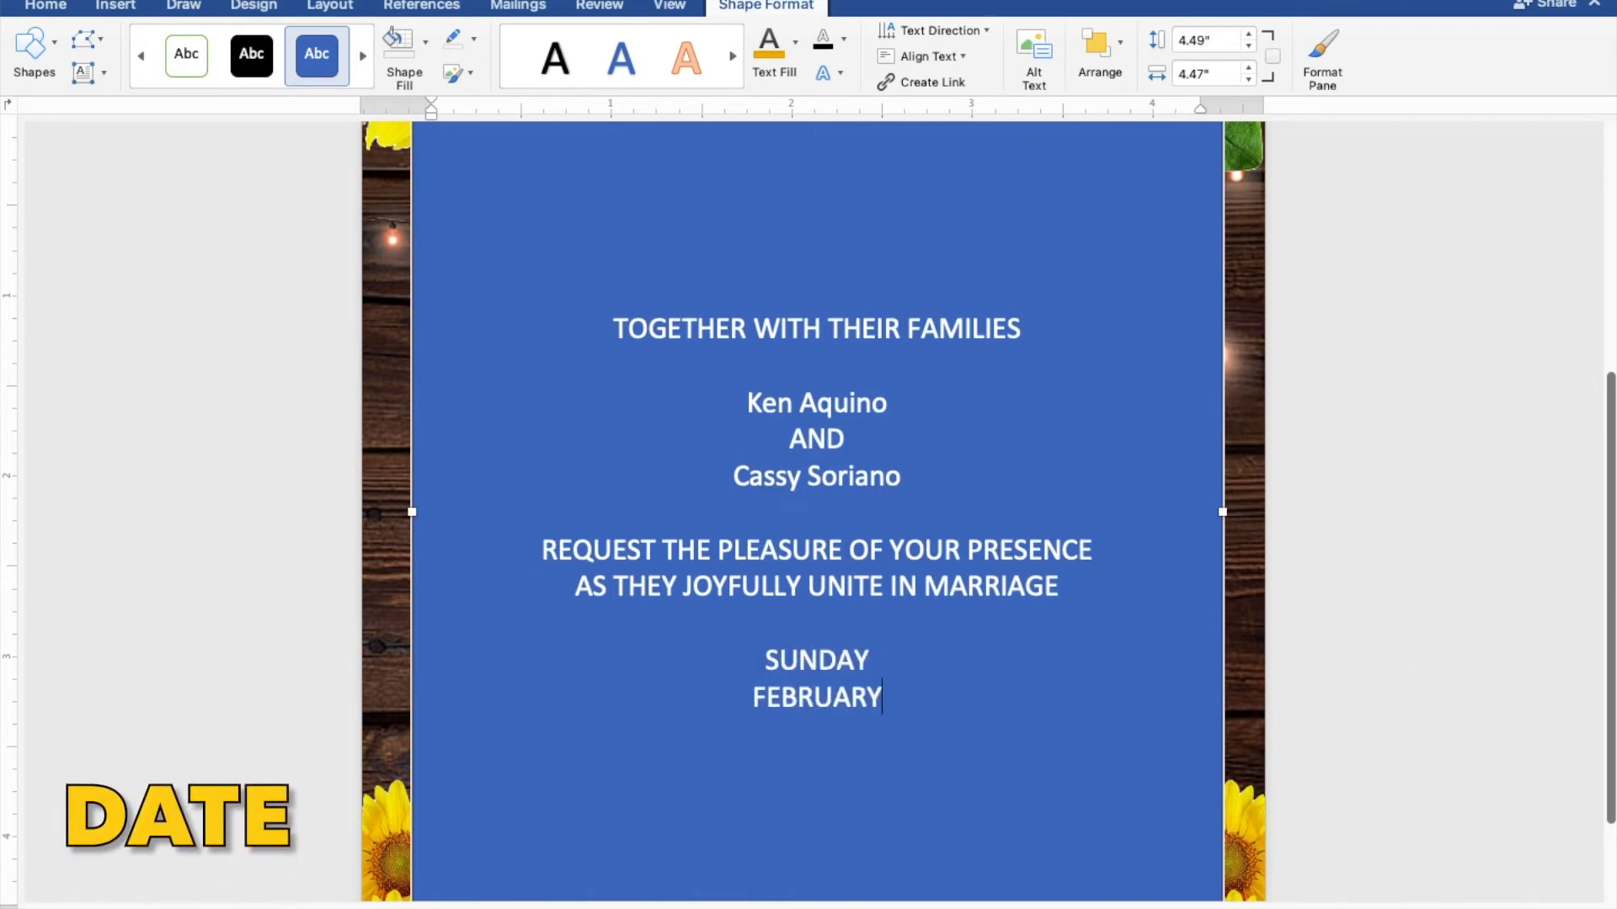
pyautogui.write(' 27')
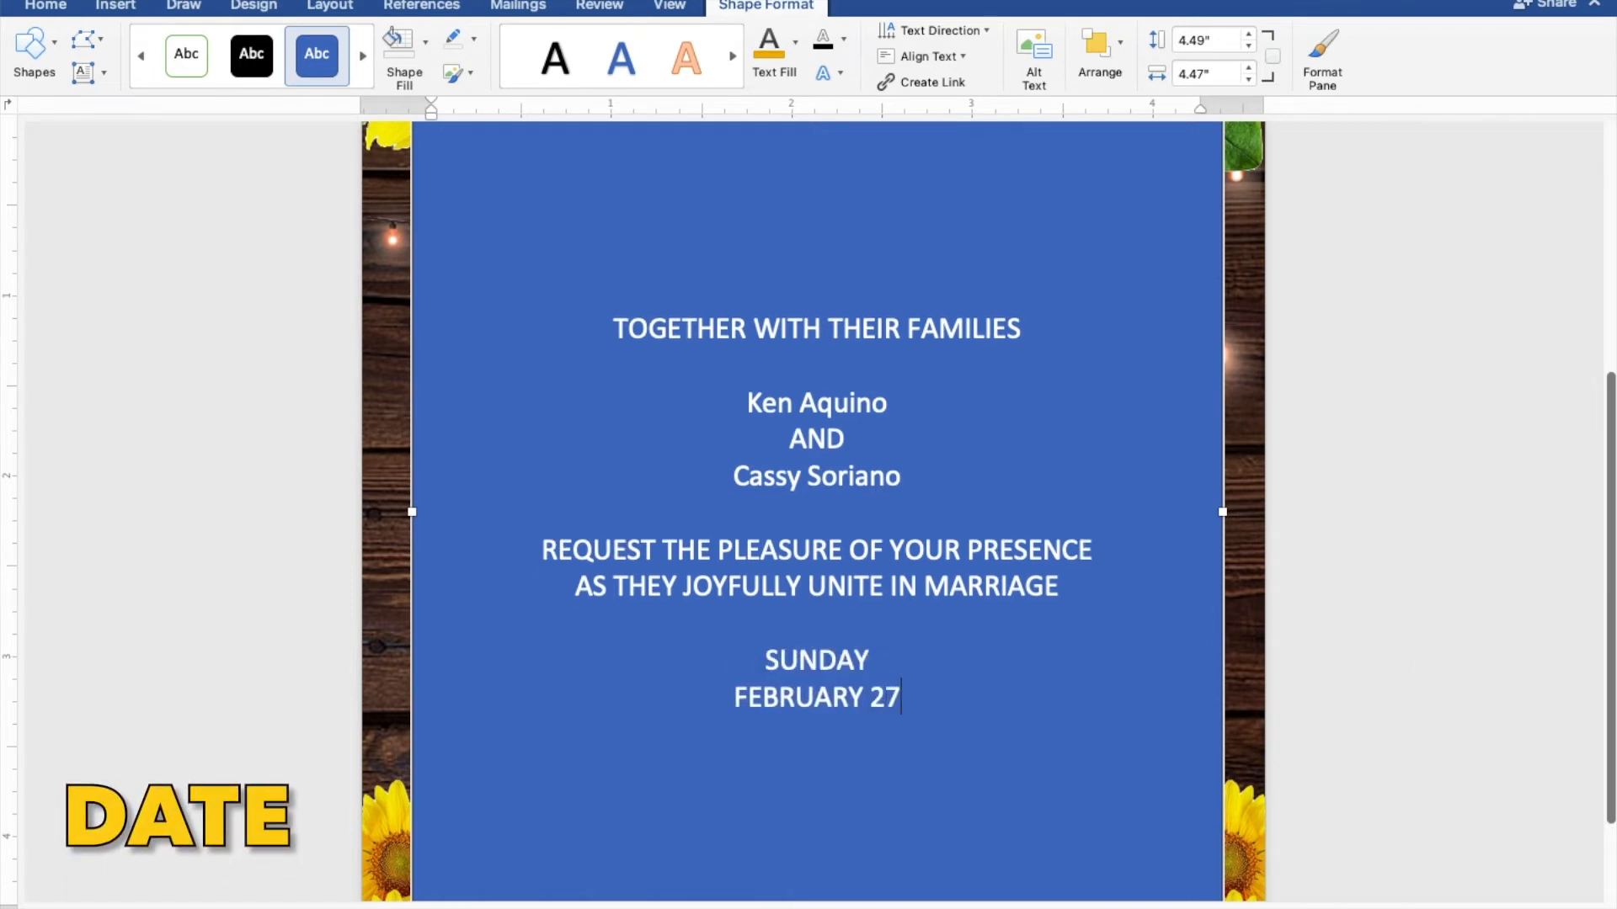
pyautogui.write(', 2022')
pyautogui.press('Return')
pyautogui.write('TEN O’')
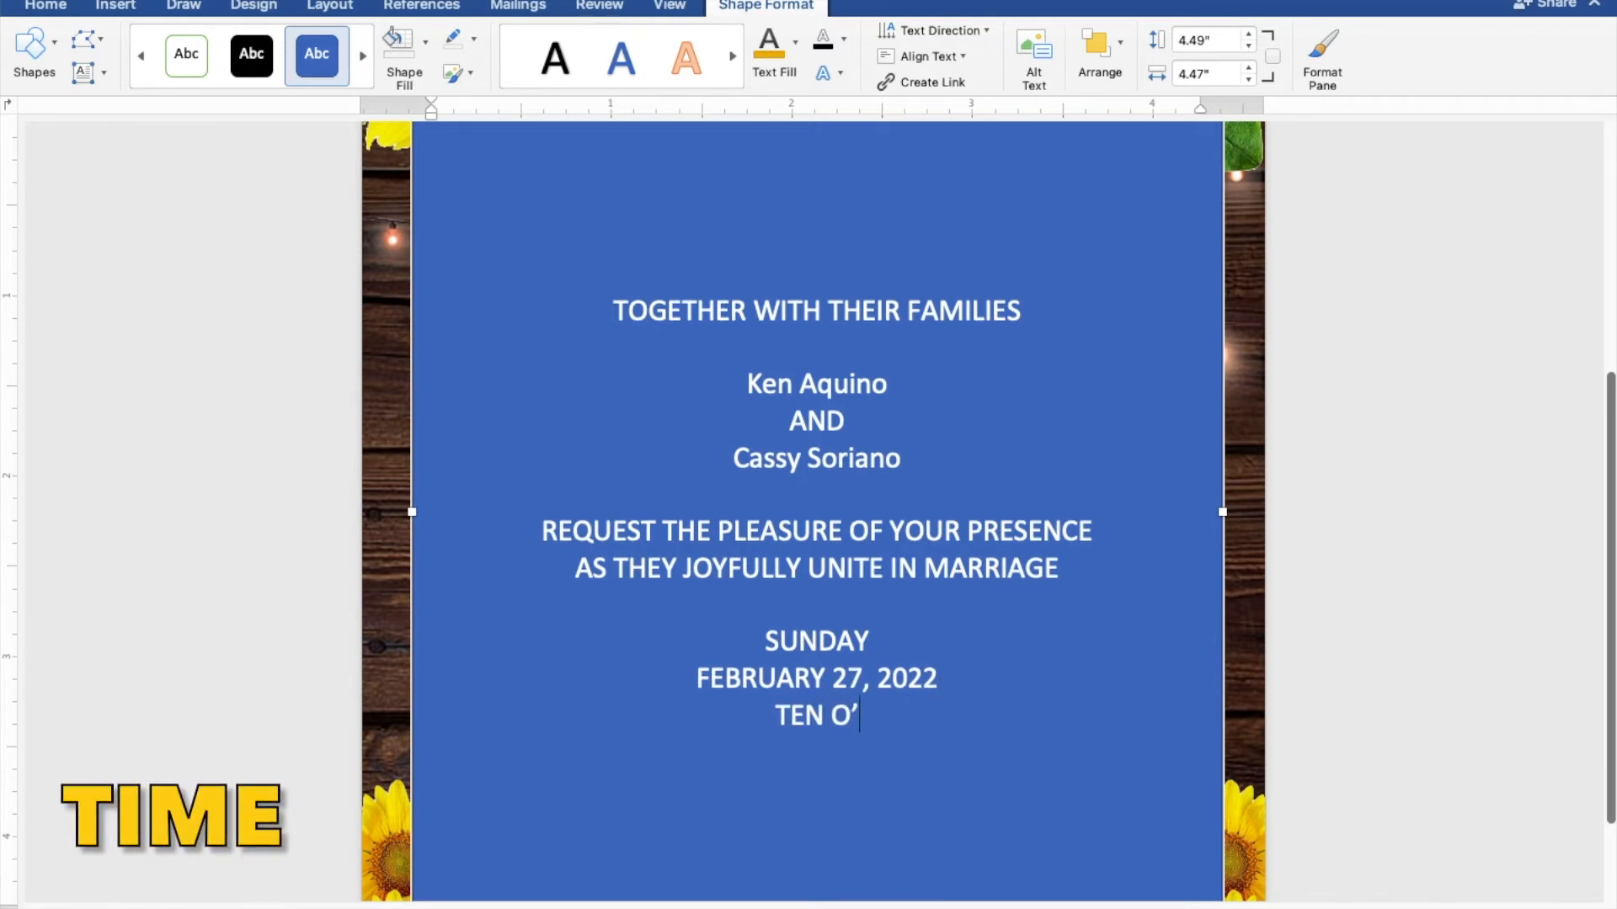
pyautogui.write(" O'CLOCK IN THE M")
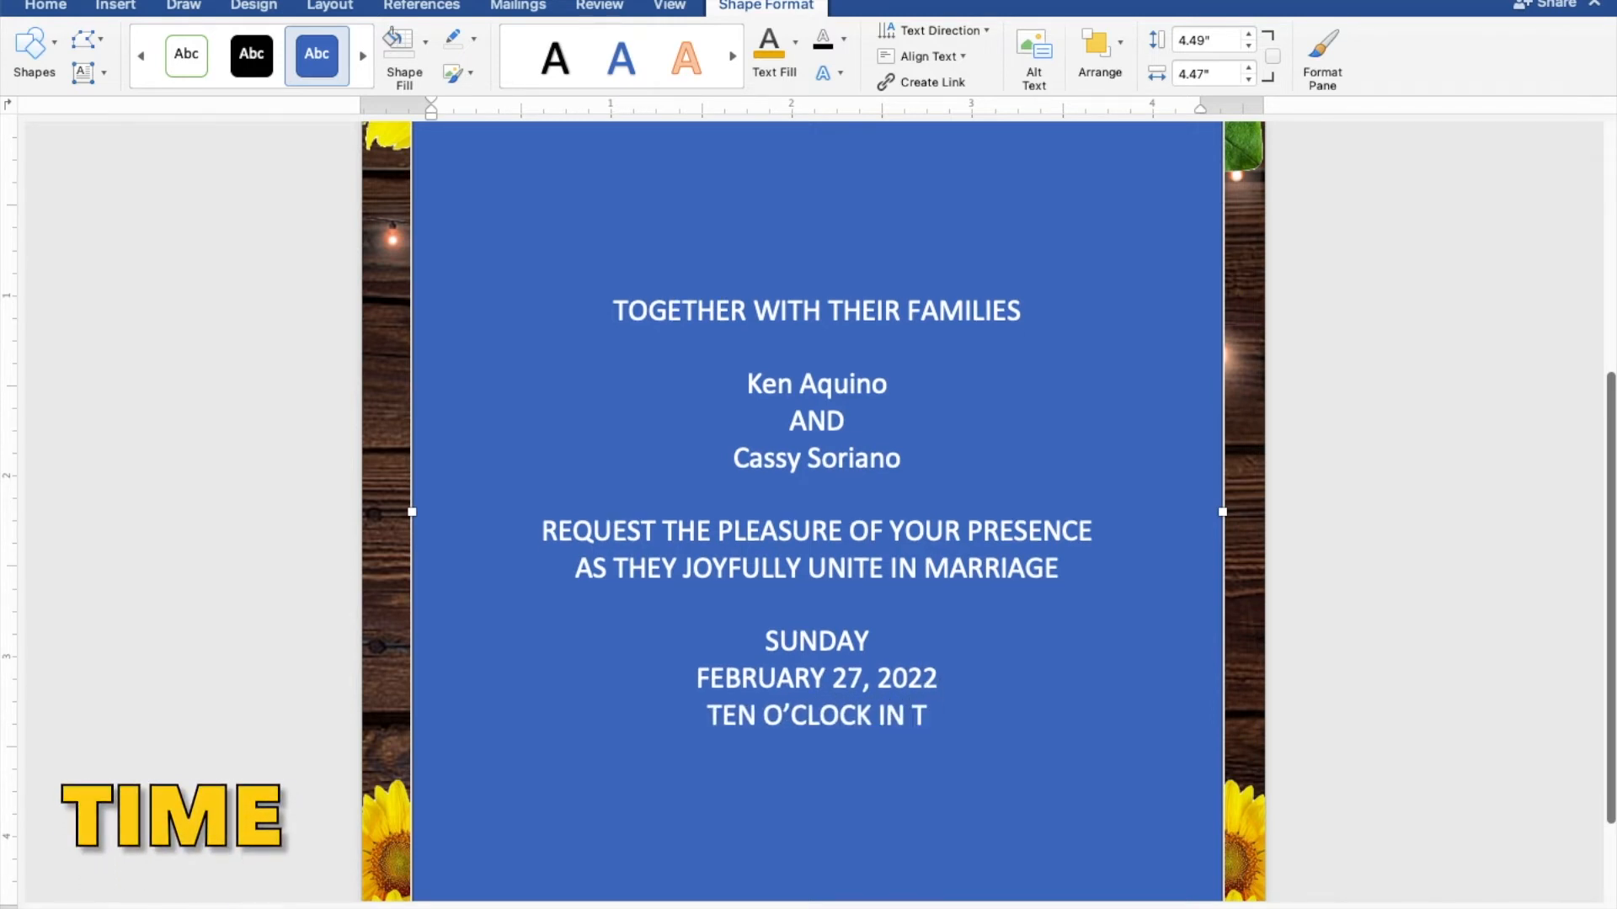
pyautogui.write('ORNING')
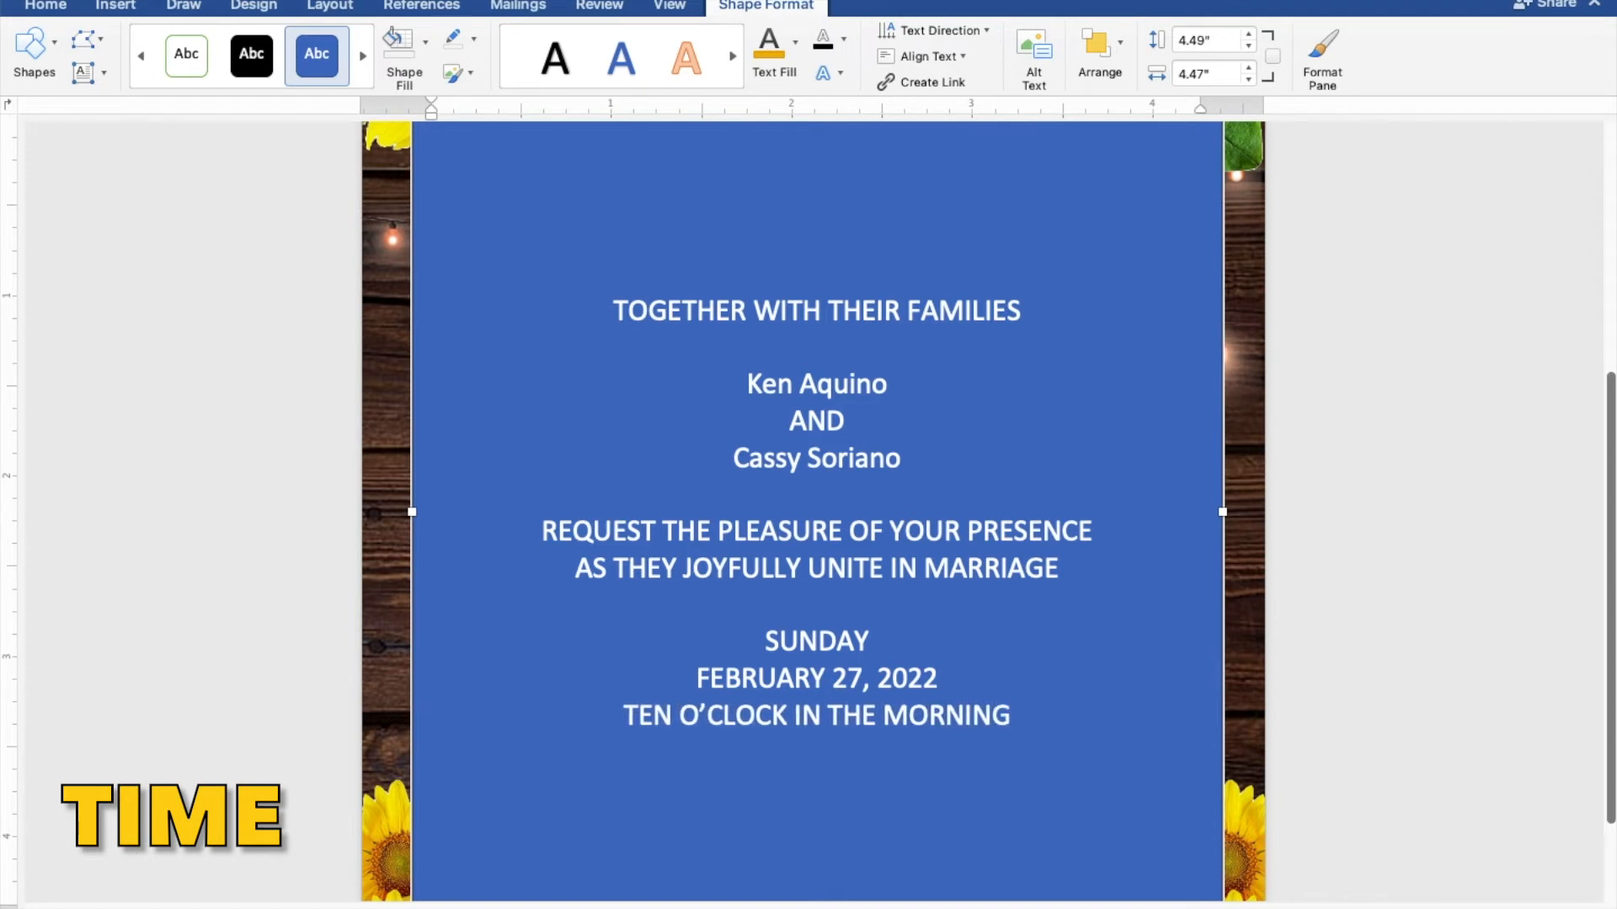
# Add ST. THOMAS AQUINAS PARISH CHURCH, MANGALDAN PANGASINAN, and 'Reception to follow'
pyautogui.press('Return')
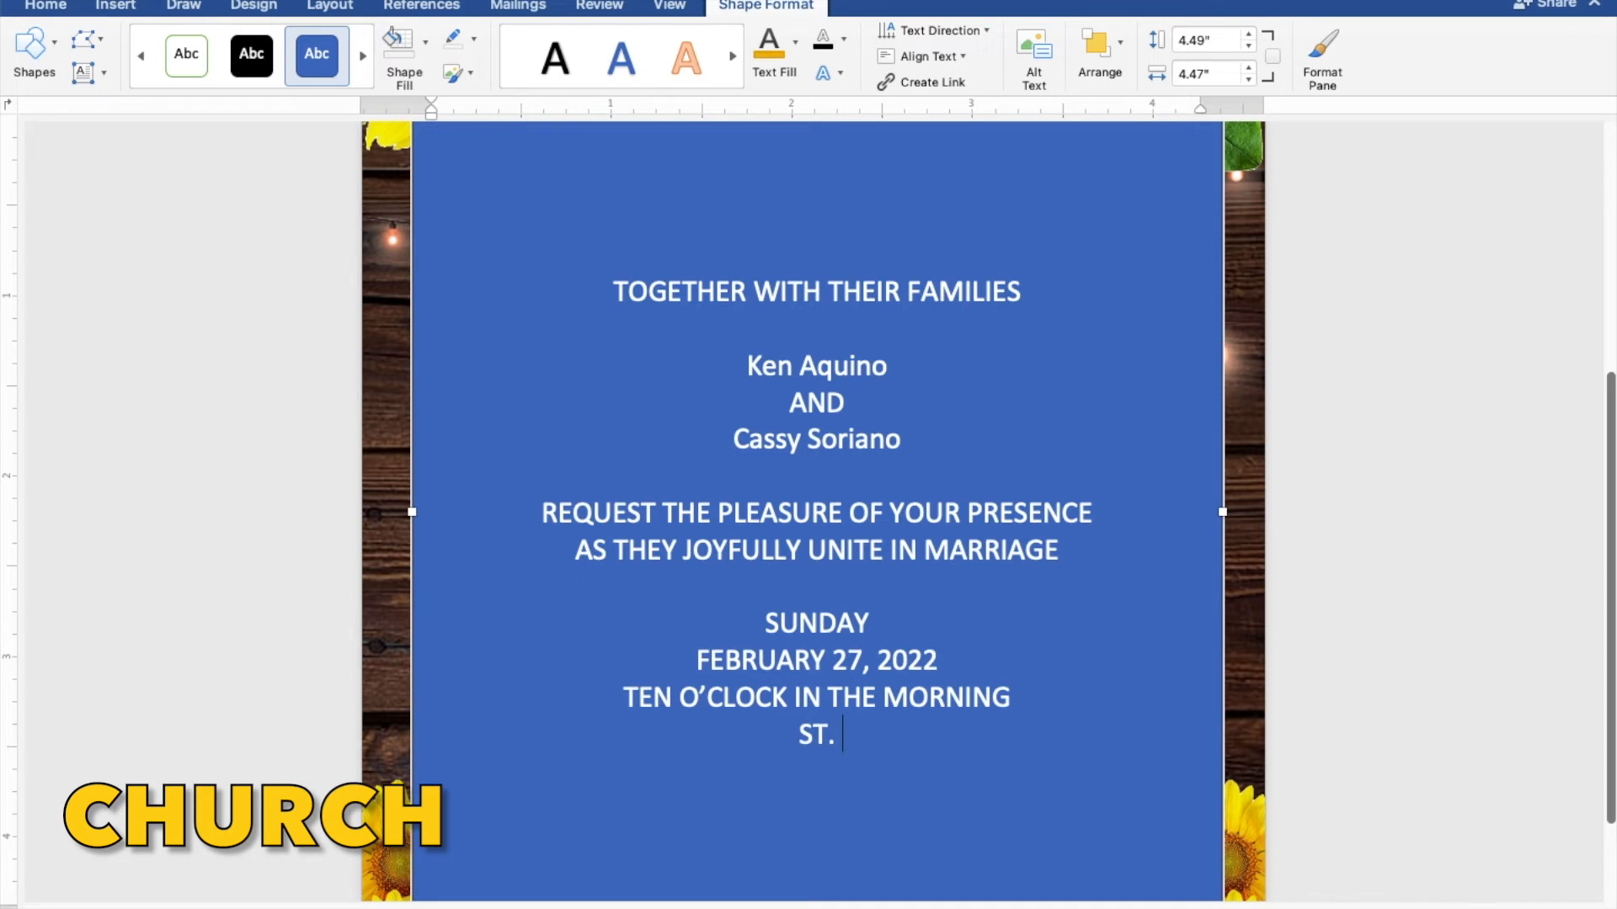
pyautogui.write('ST. THOMAS AQU')
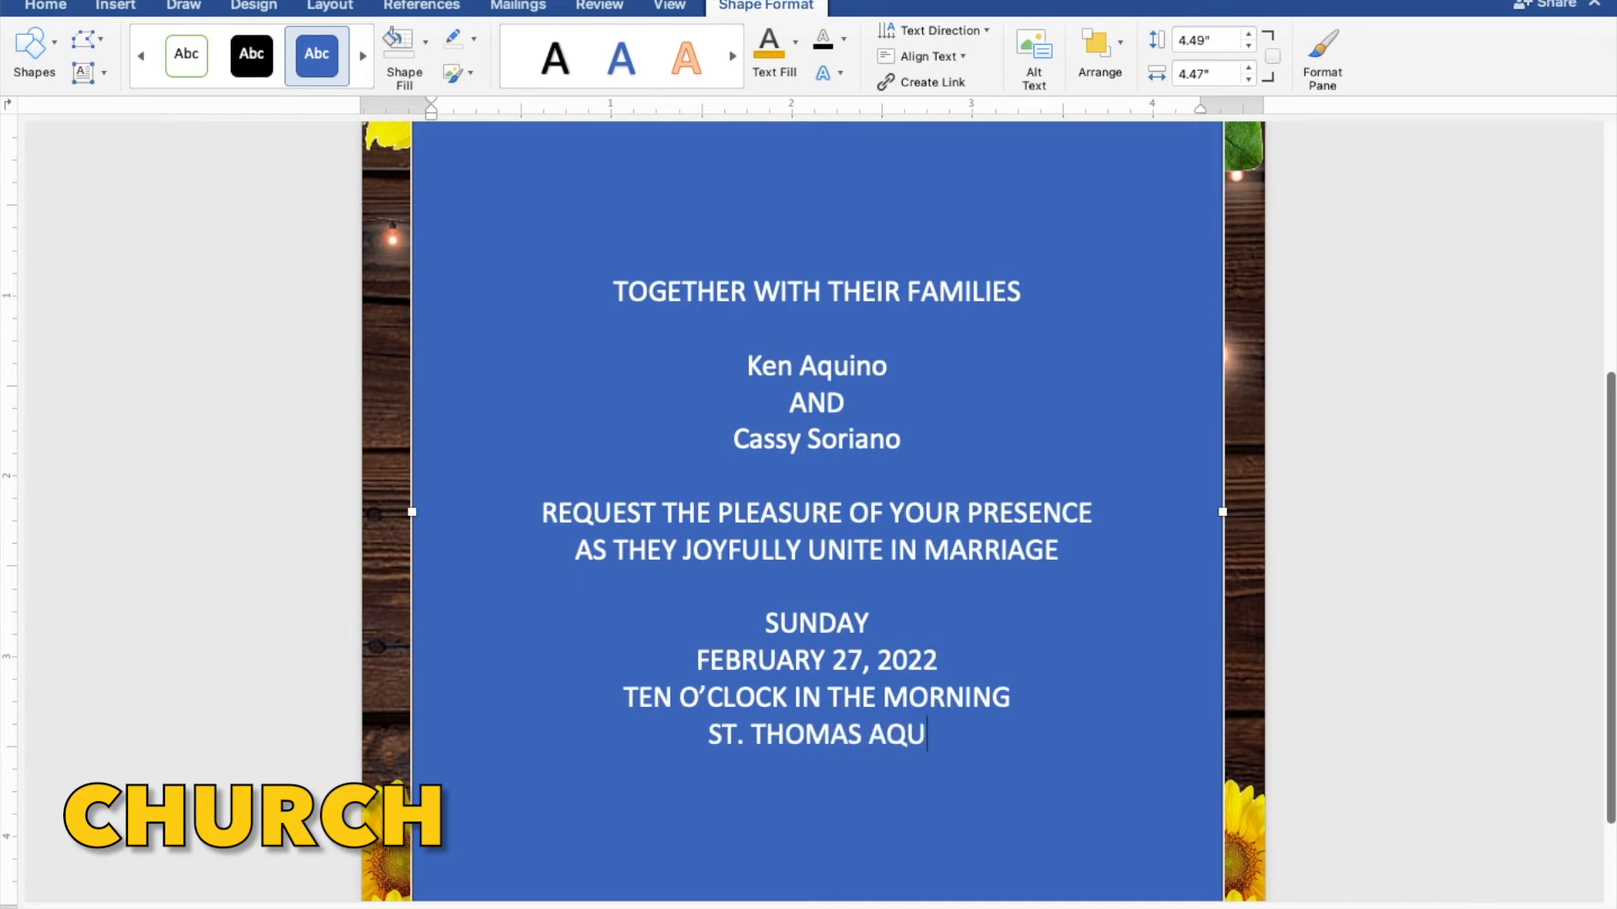
pyautogui.write('INAS PAR')
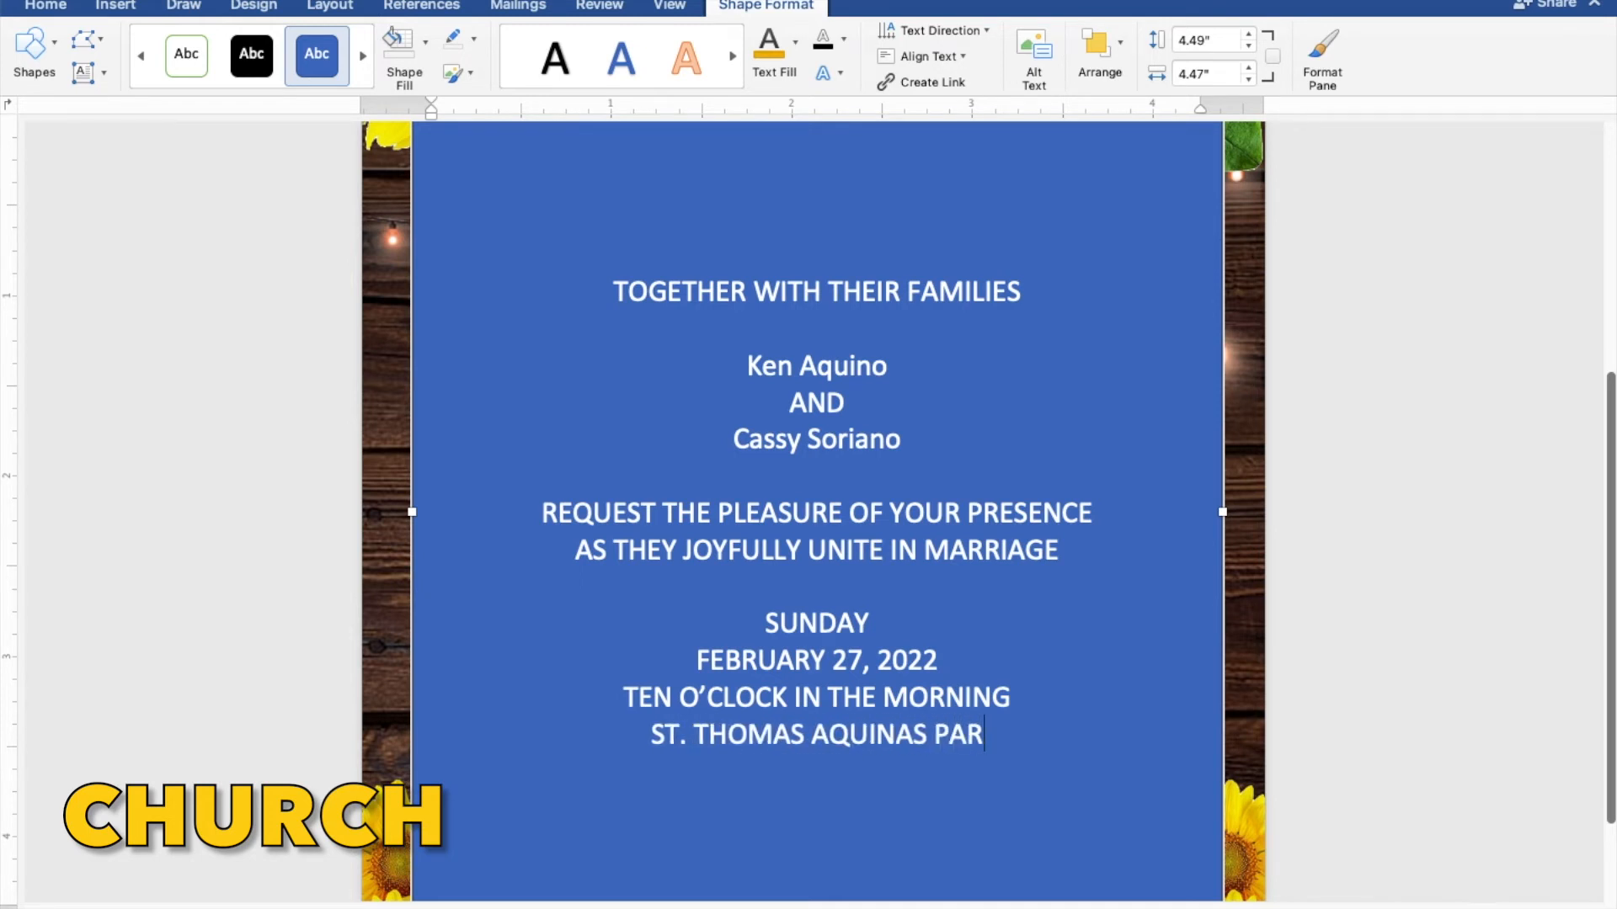
pyautogui.write('ISH CHURCH')
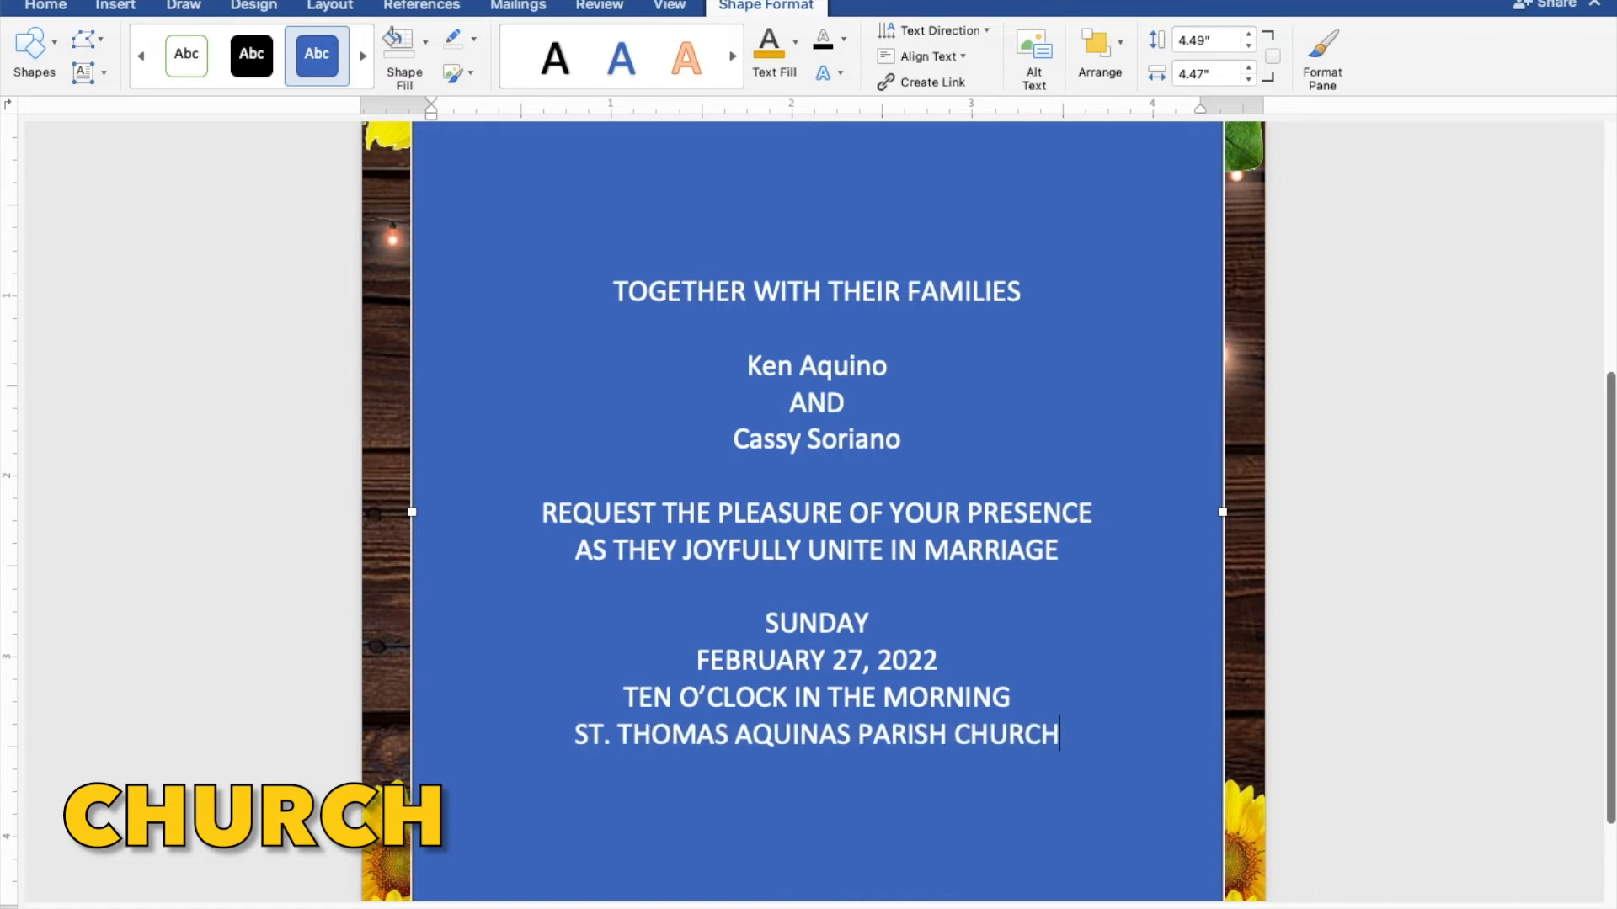
pyautogui.press('Return')
pyautogui.write('MANGALDAN PANGASINAAN')
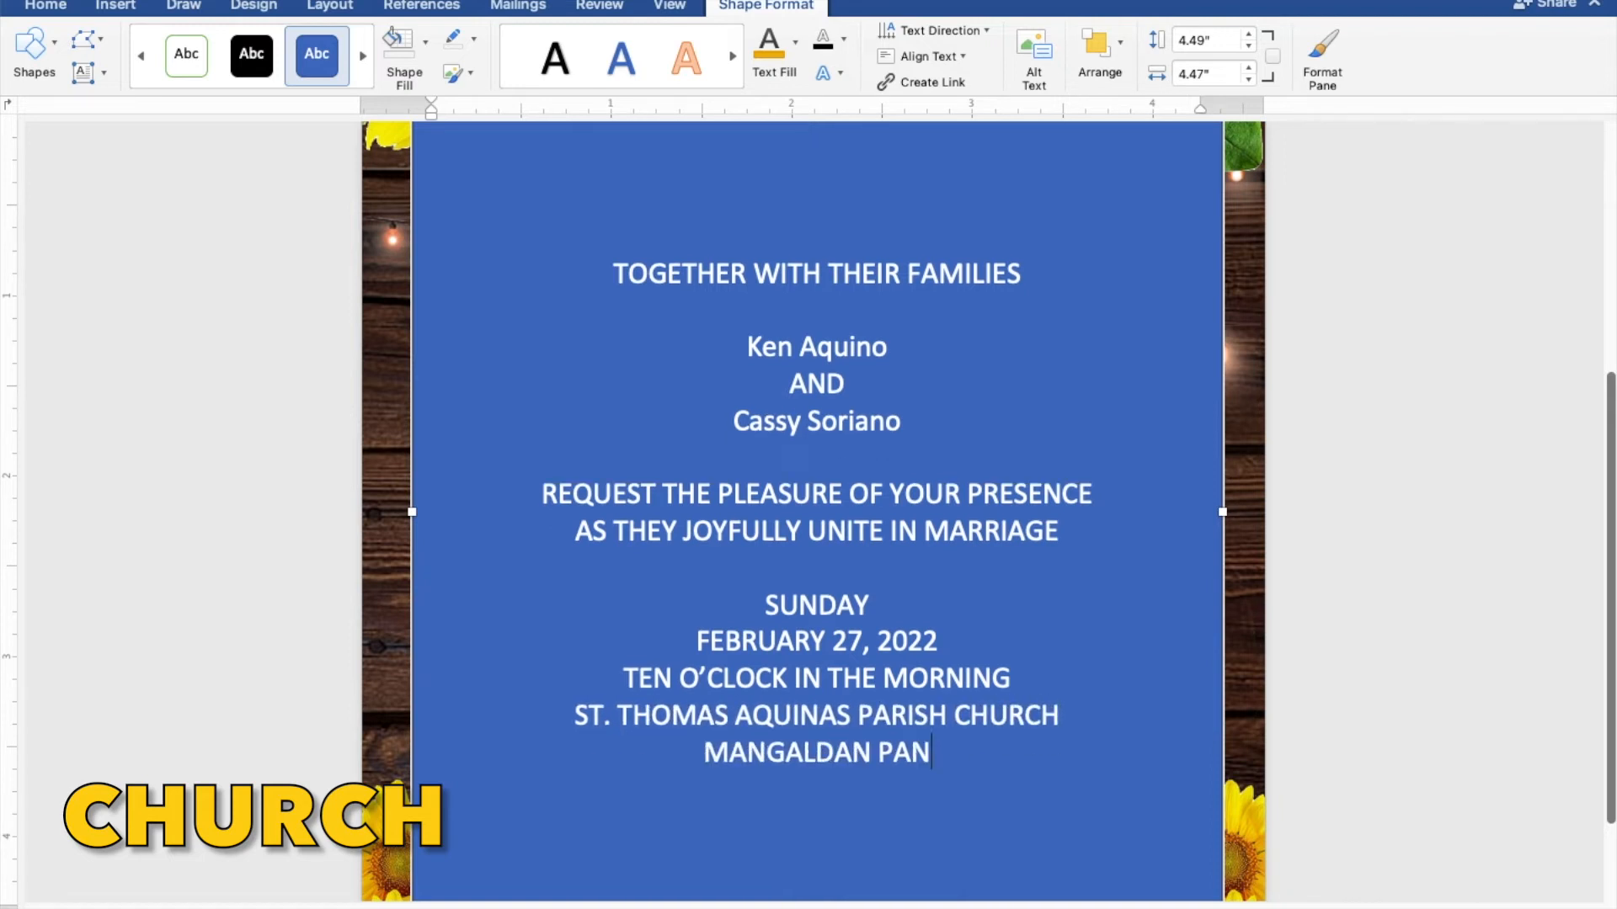
pyautogui.press('BackSpace')
pyautogui.press('BackSpace')
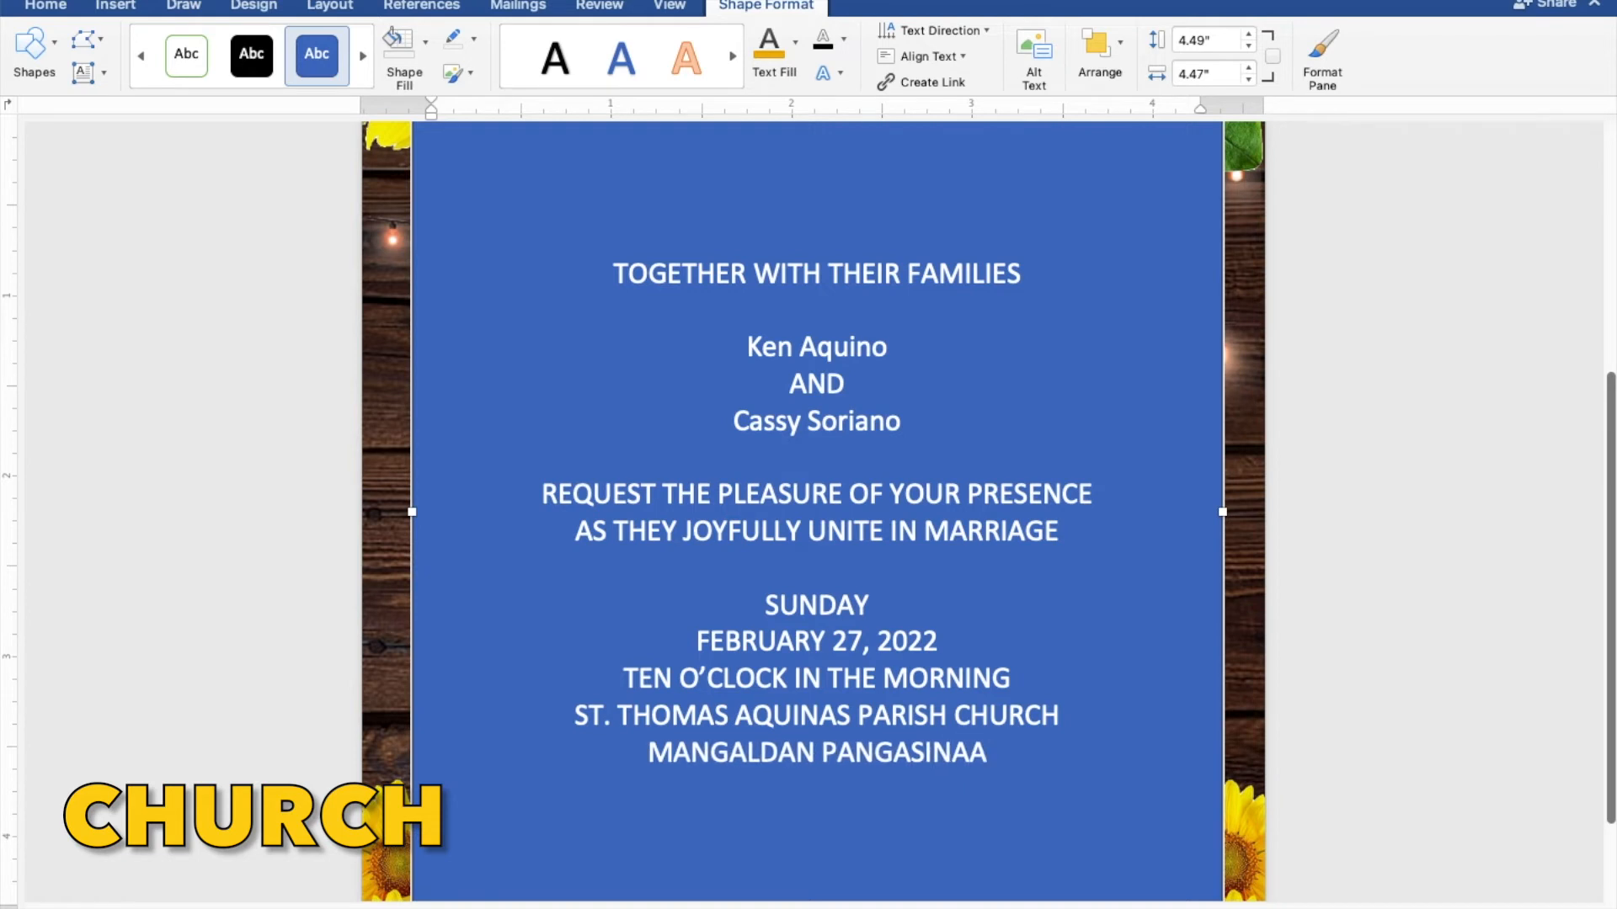
pyautogui.write('N')
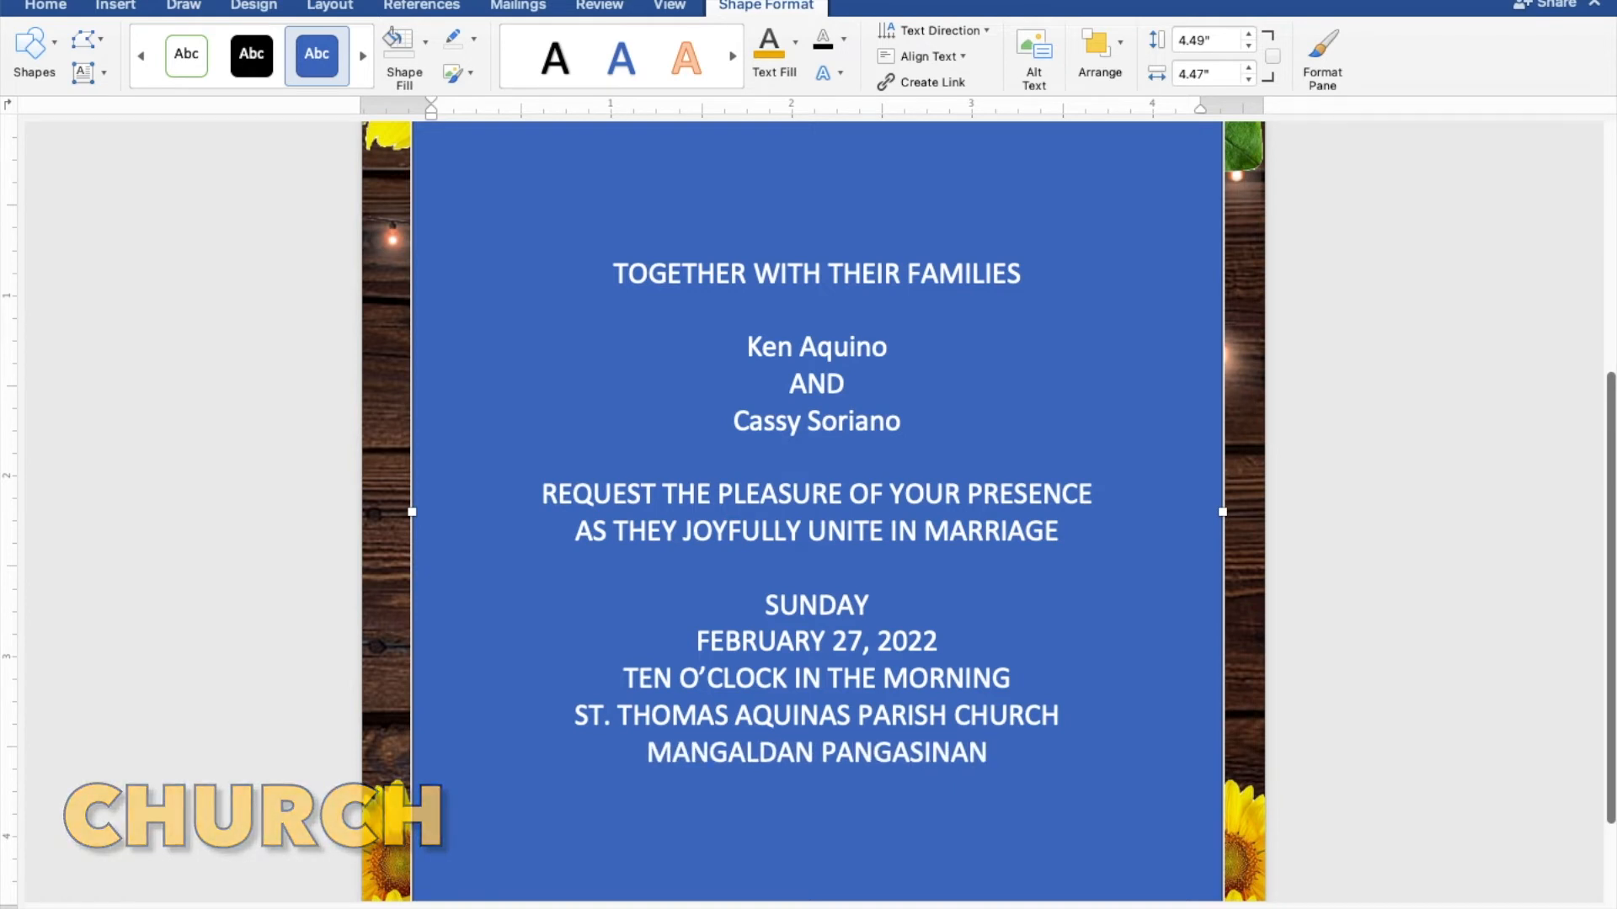
pyautogui.press('Return')
pyautogui.press('Return')
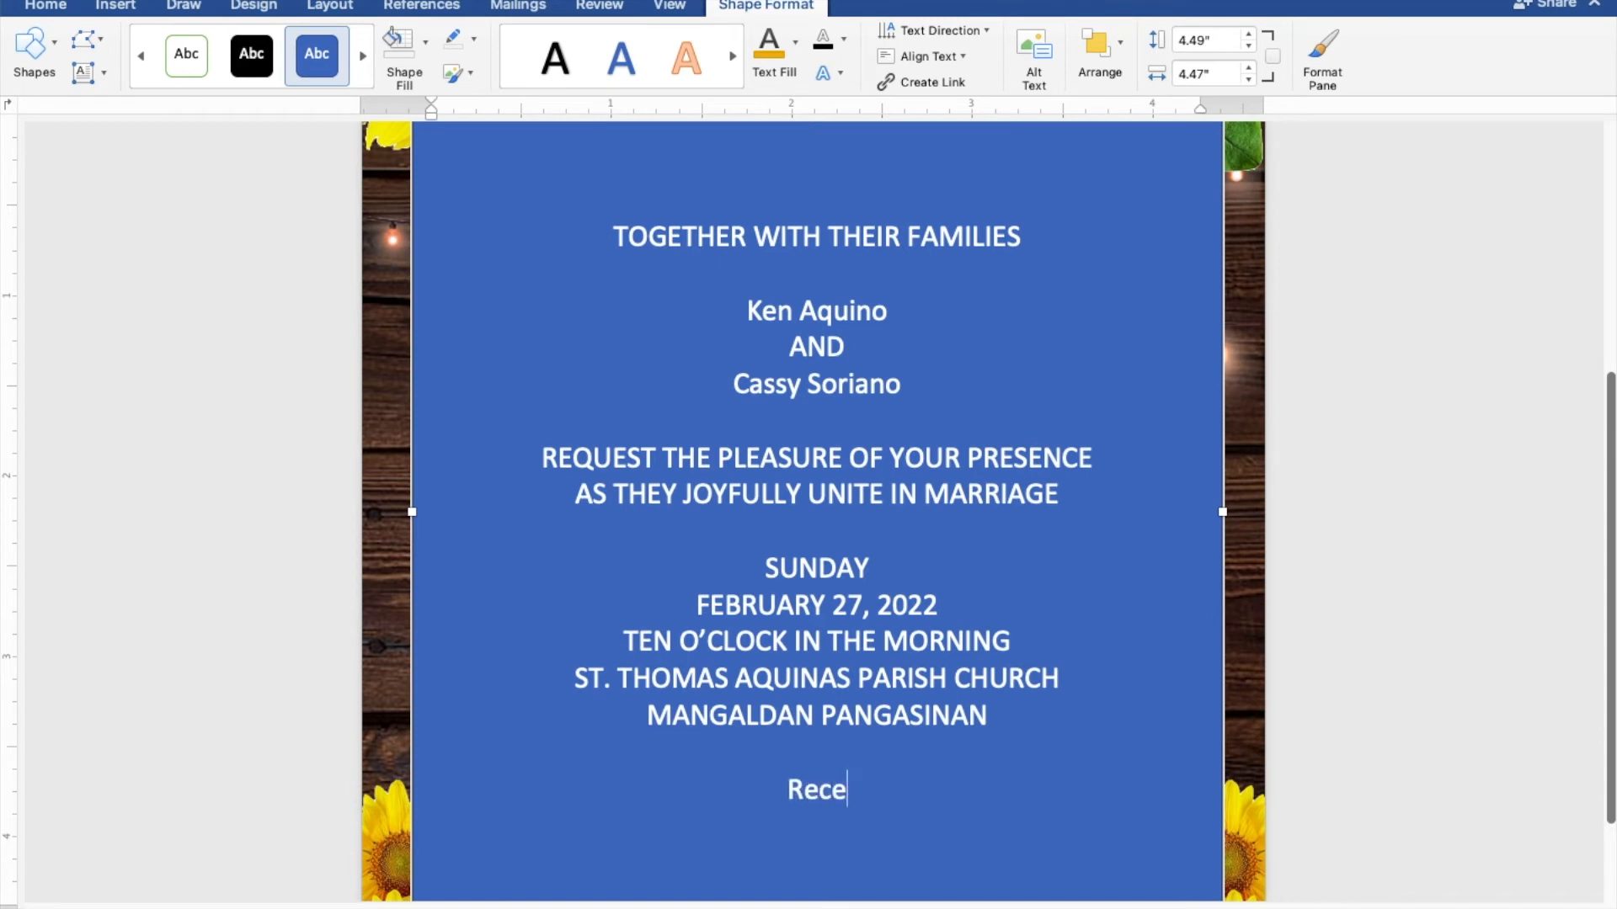
pyautogui.write('Reception to follow')
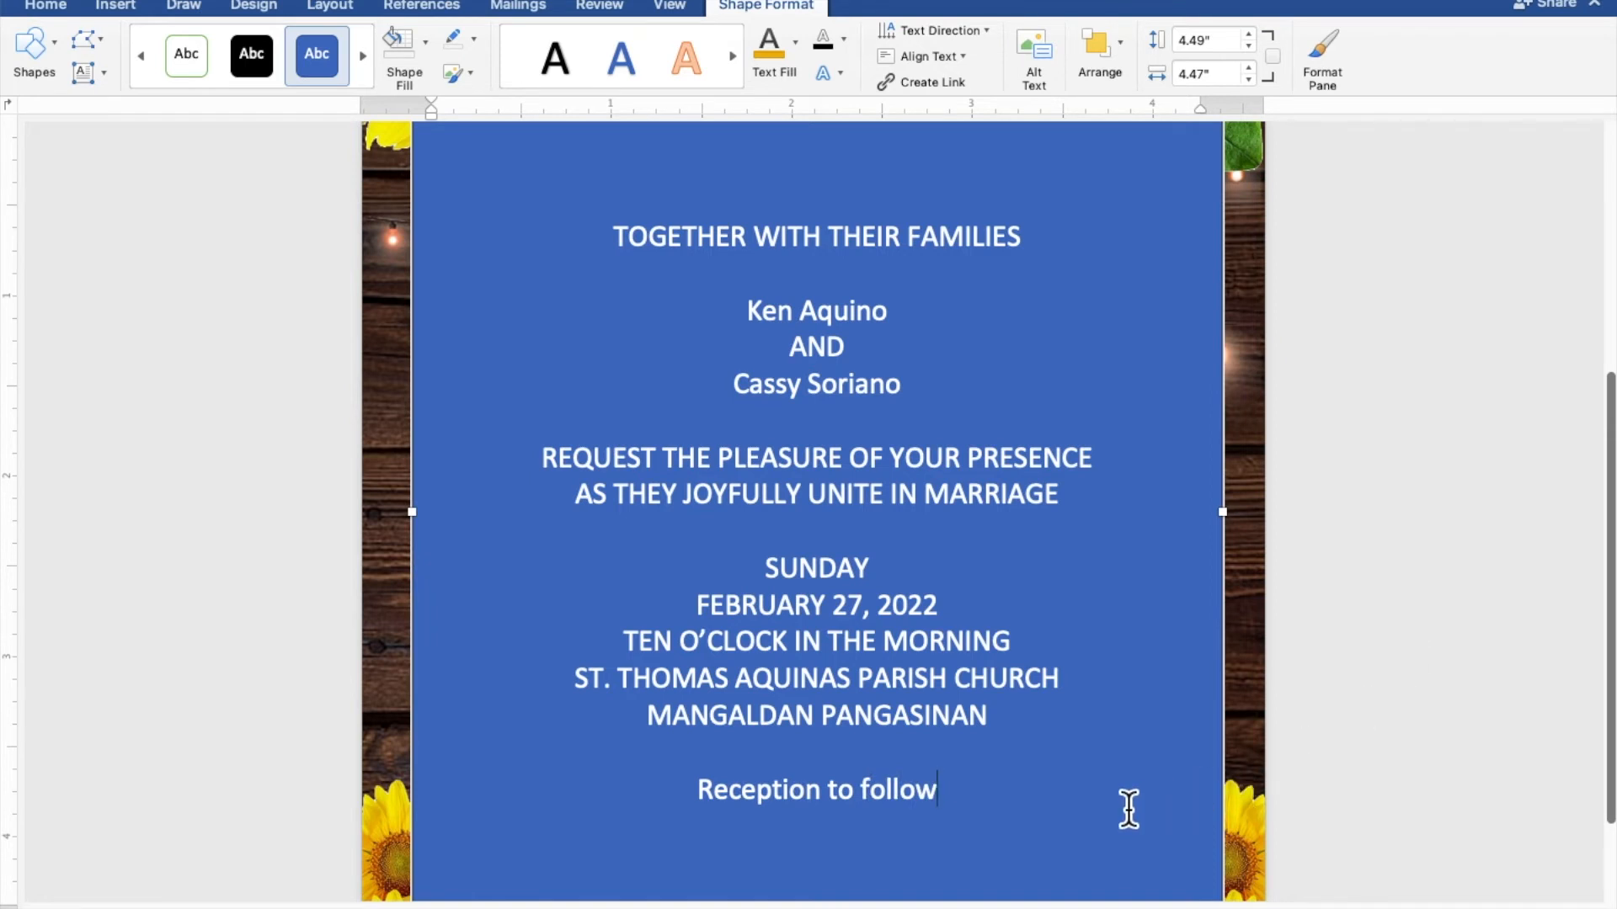
# Give the rectangle No Fill and No Outline, and colour all its text gold
pyautogui.moveTo(981, 821); pyautogui.dragTo(614, 254)
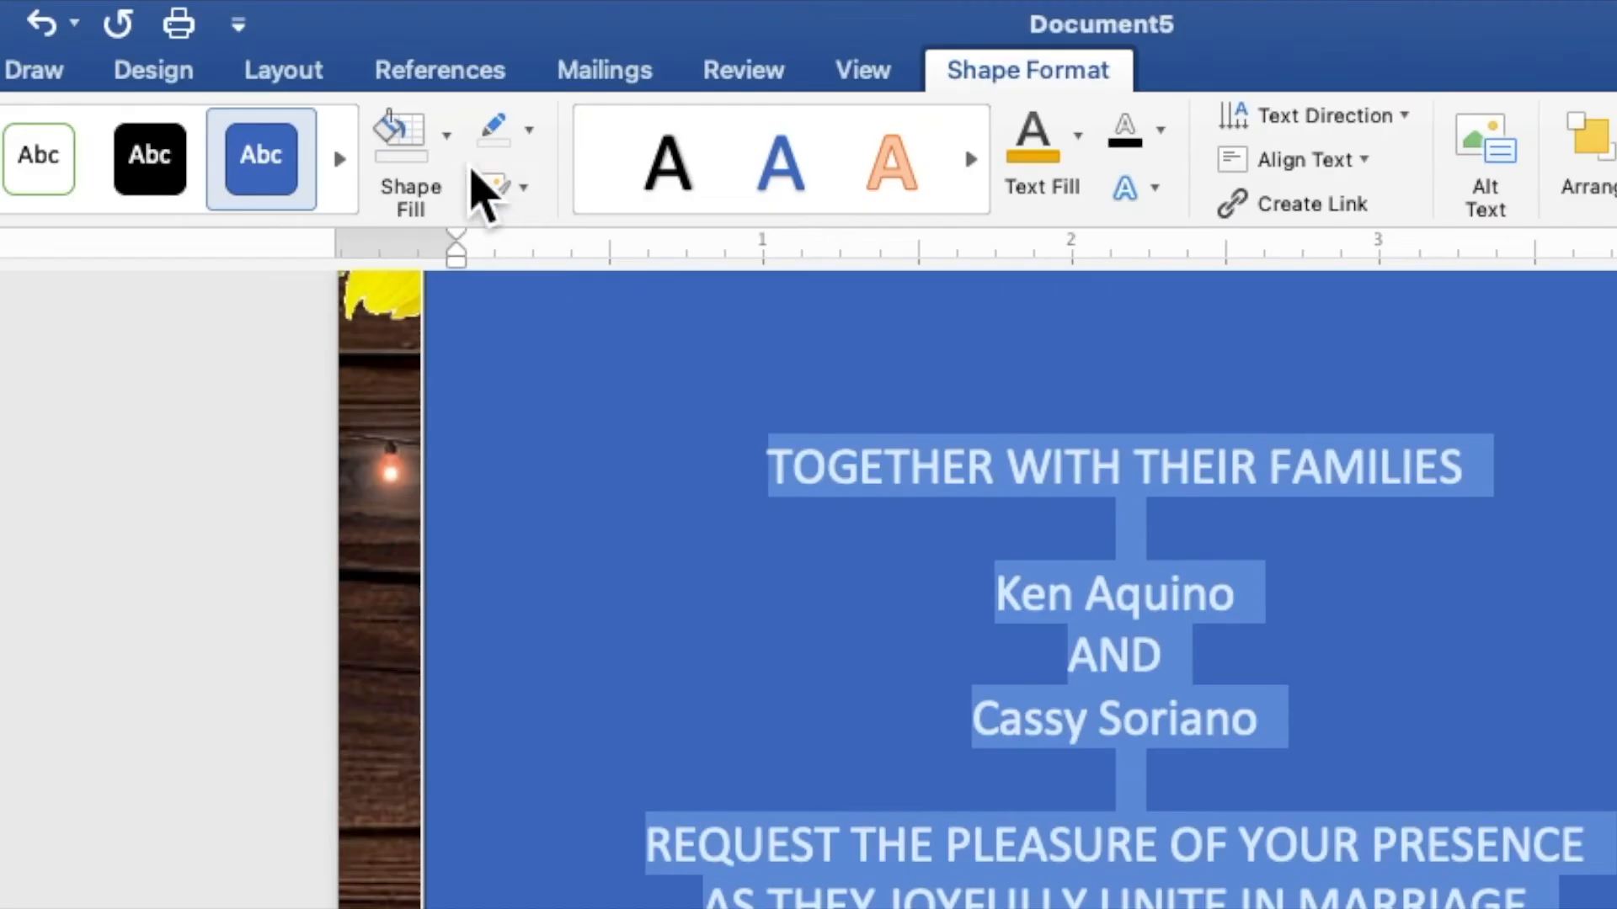
pyautogui.click(454, 133)
pyautogui.click(476, 232)
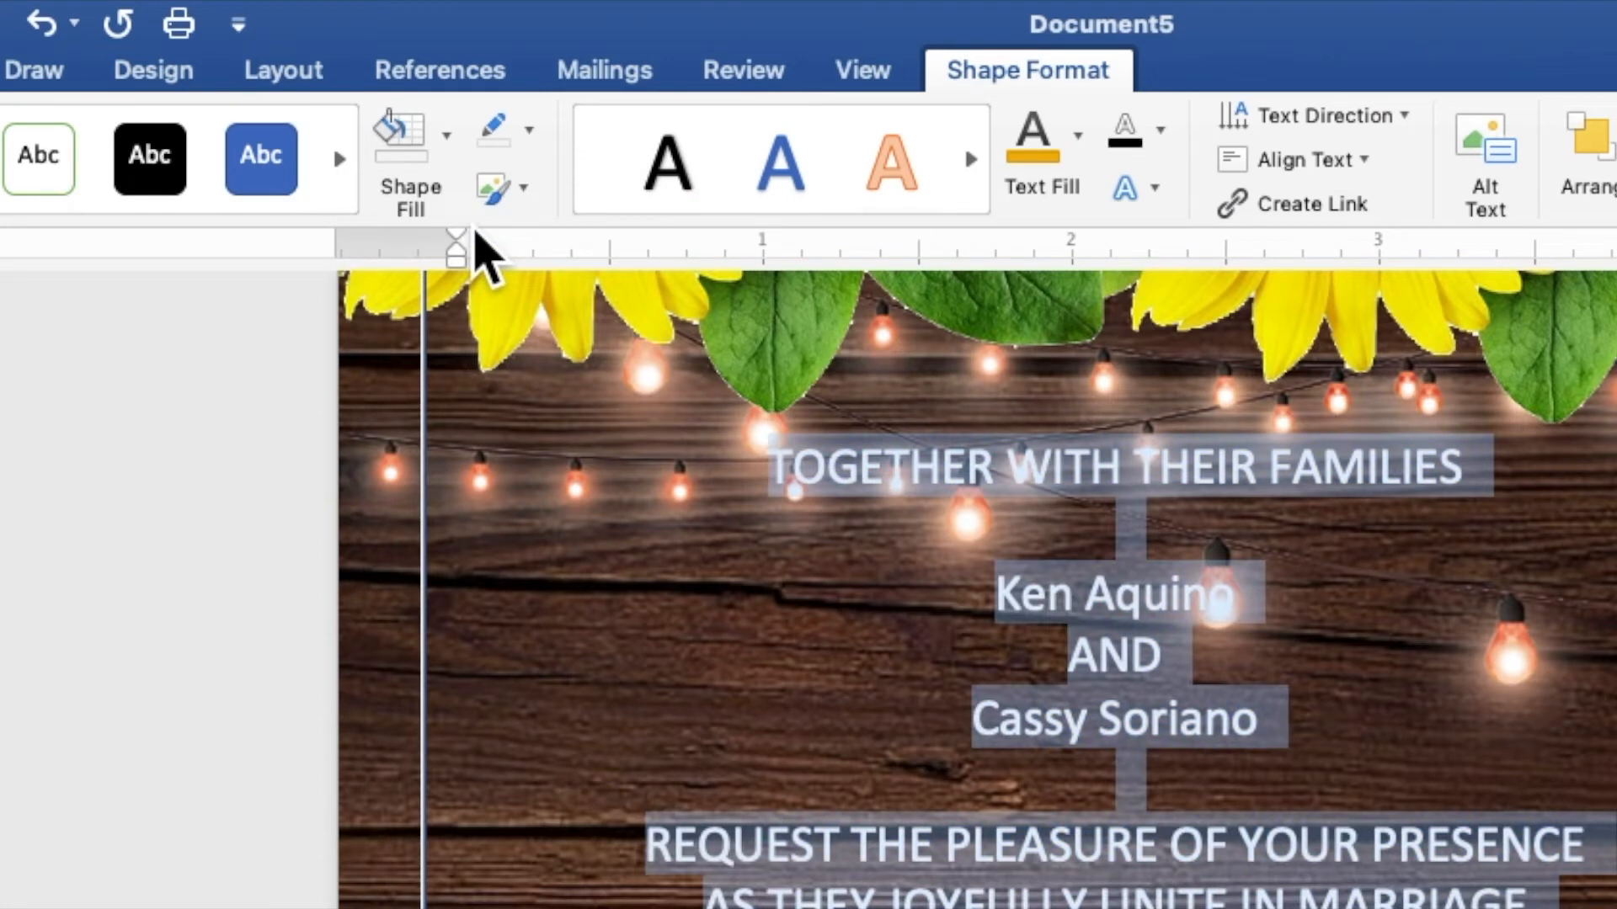
pyautogui.click(531, 142)
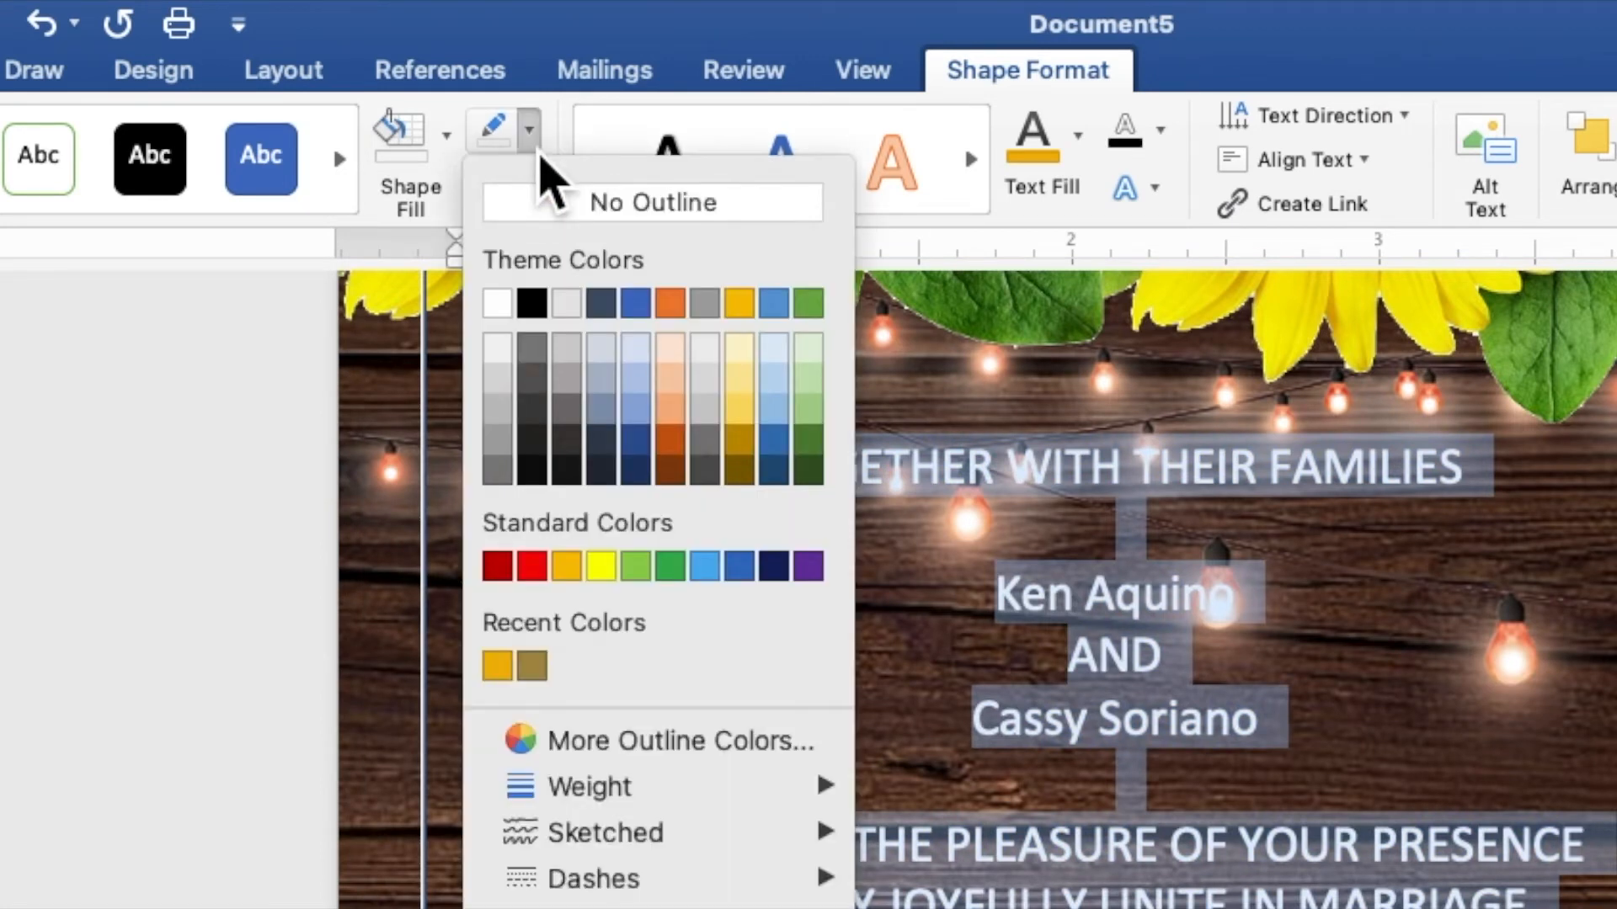
pyautogui.click(560, 210)
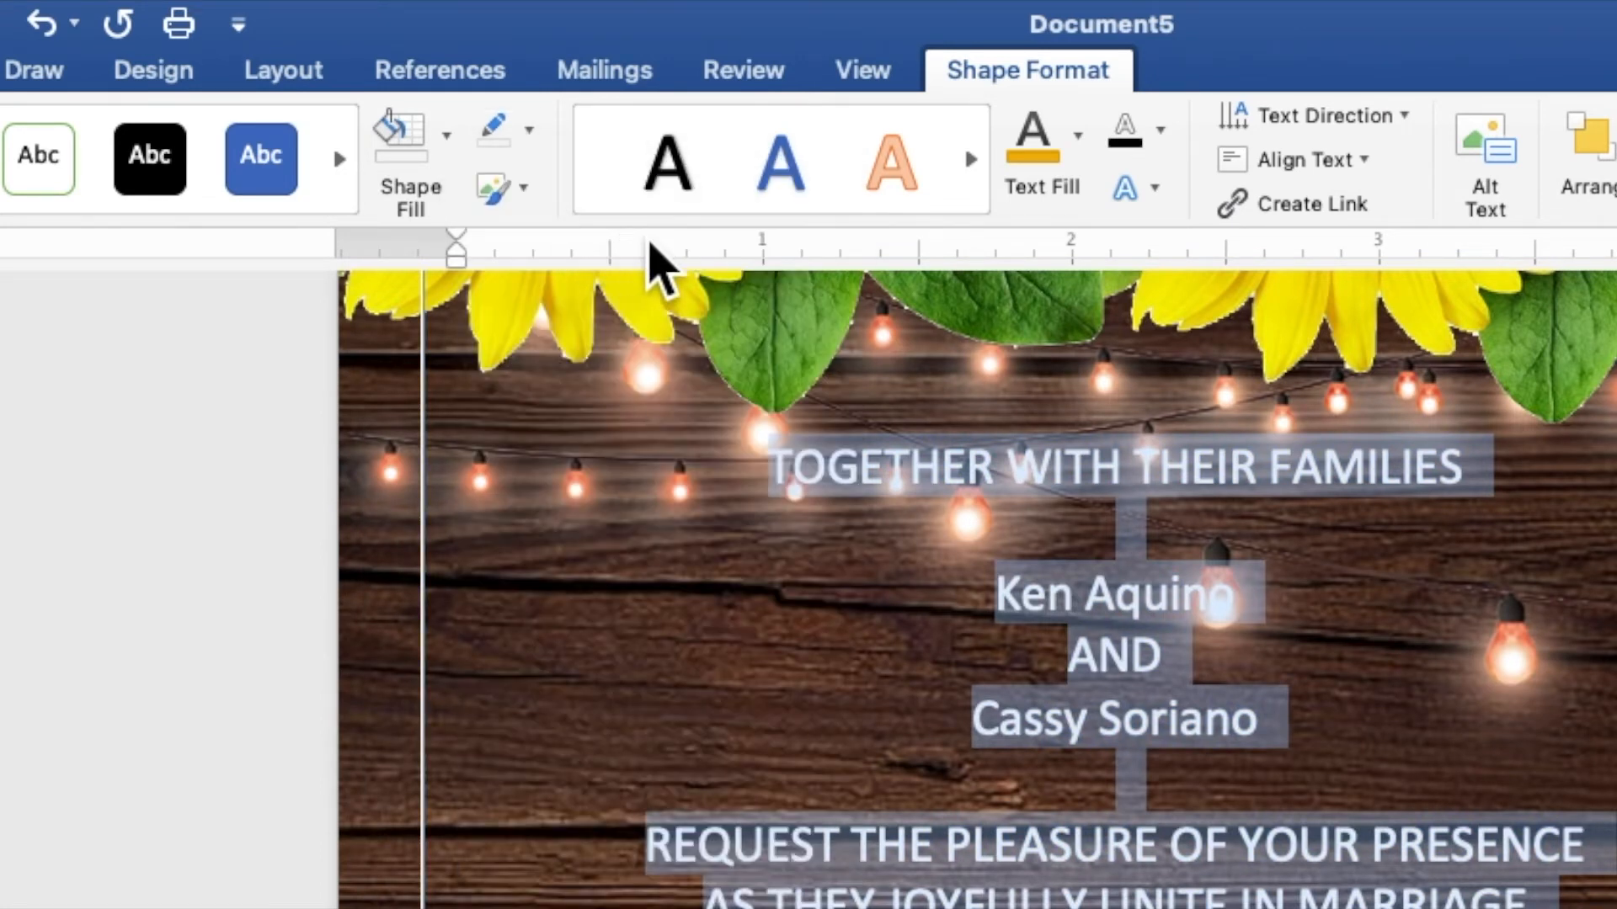
pyautogui.click(1082, 160)
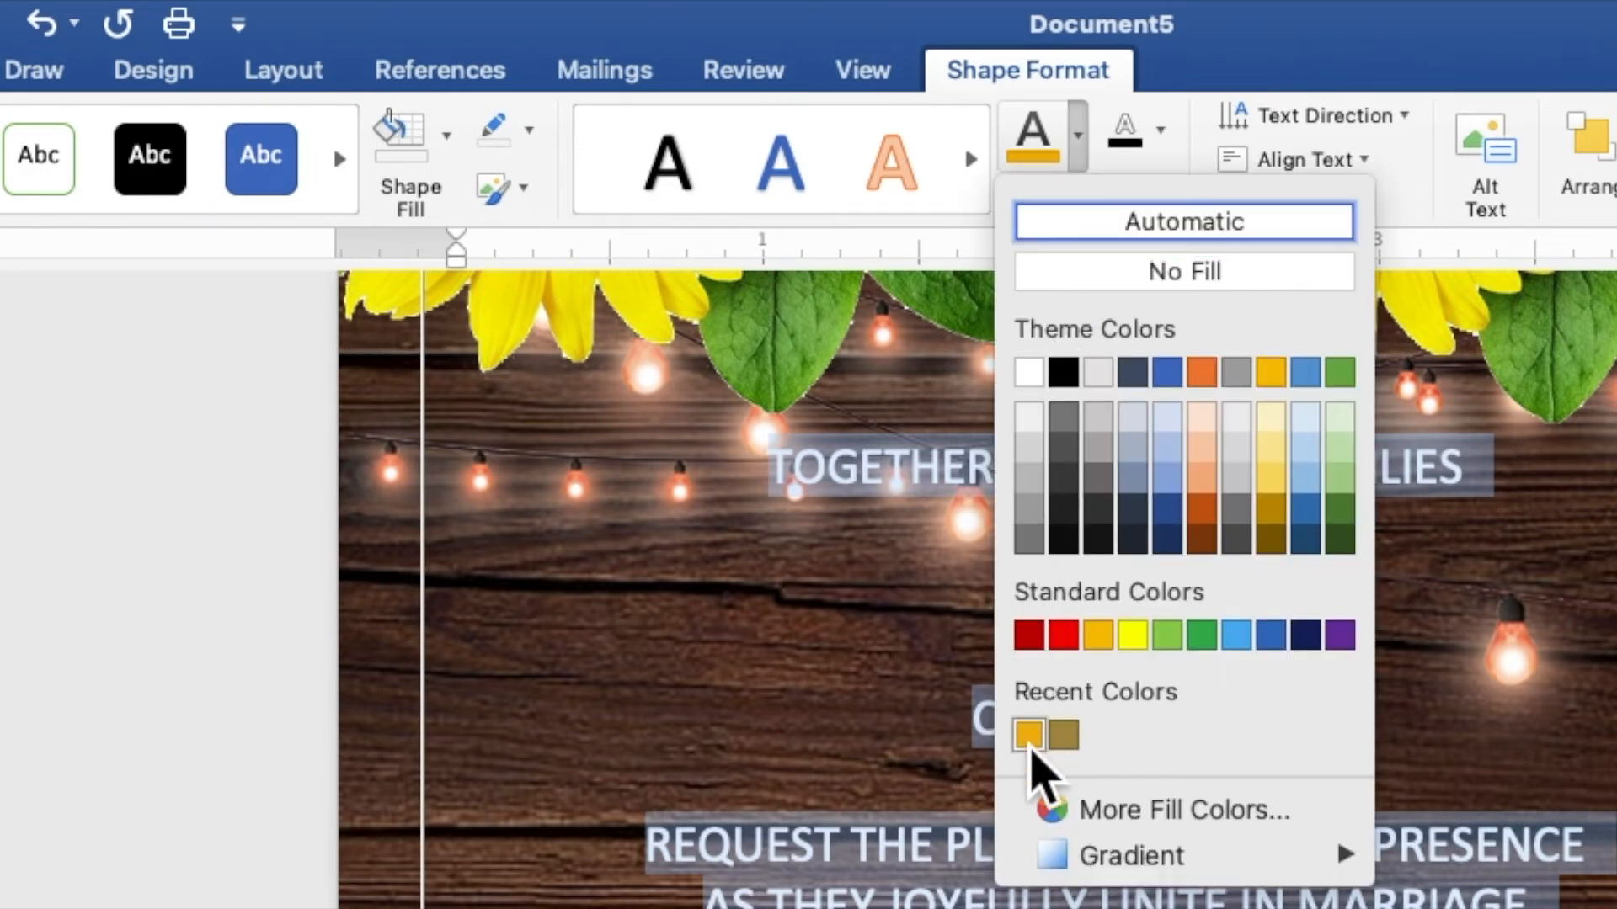
pyautogui.click(1029, 740)
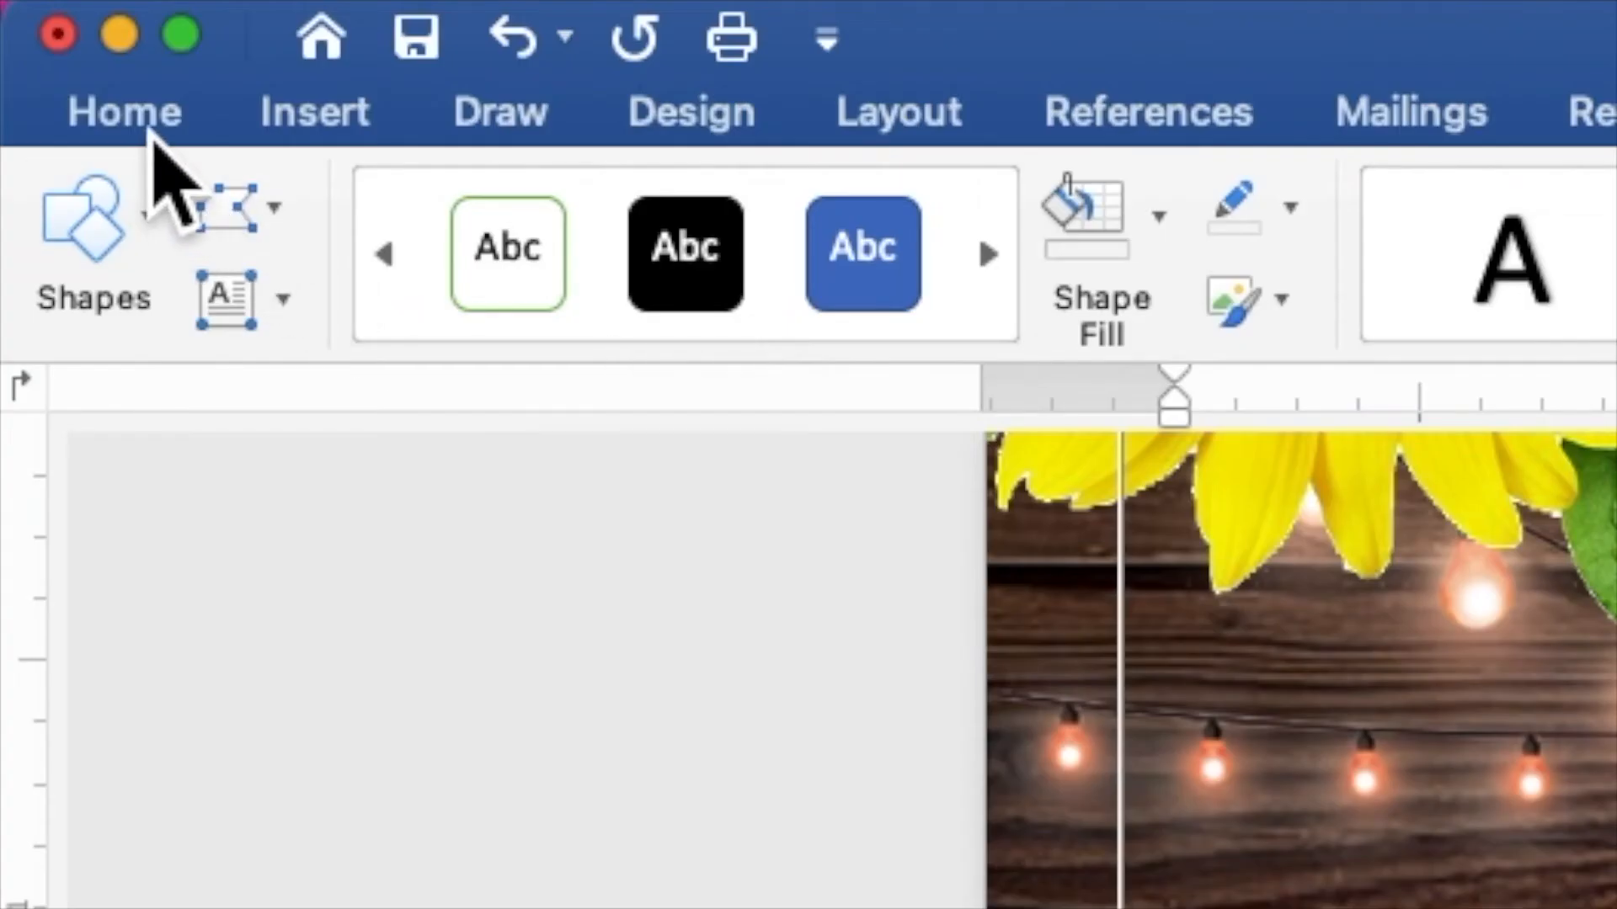
# Format the invitation text as Times New Roman, size 9
pyautogui.click(56, 10)
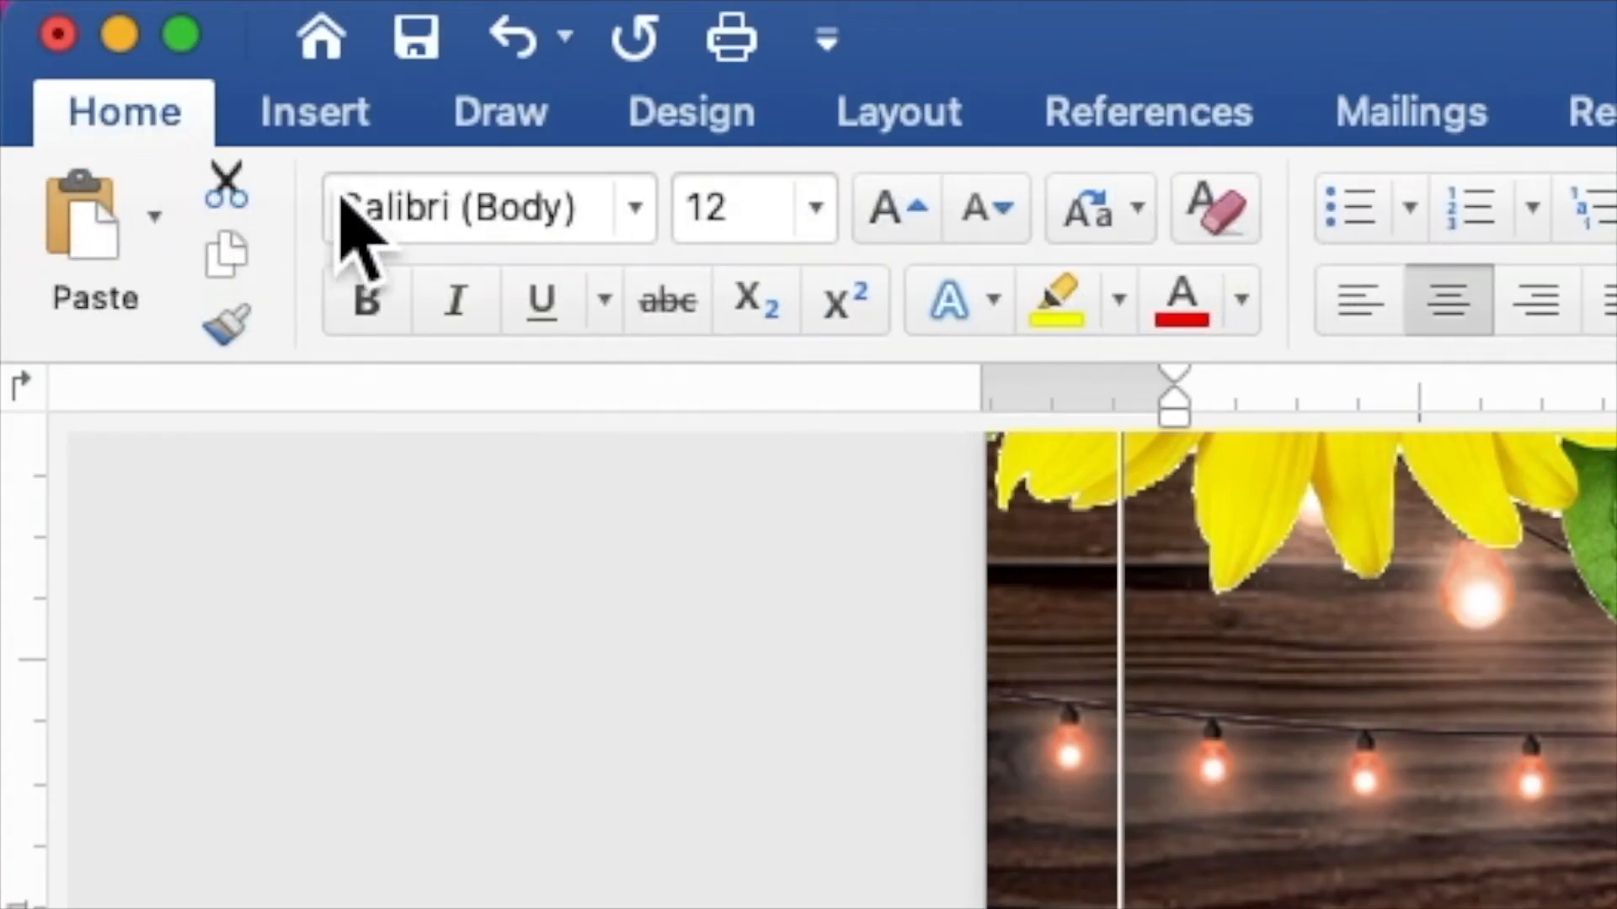
pyautogui.click(645, 229)
pyautogui.click(635, 745)
pyautogui.click(712, 234)
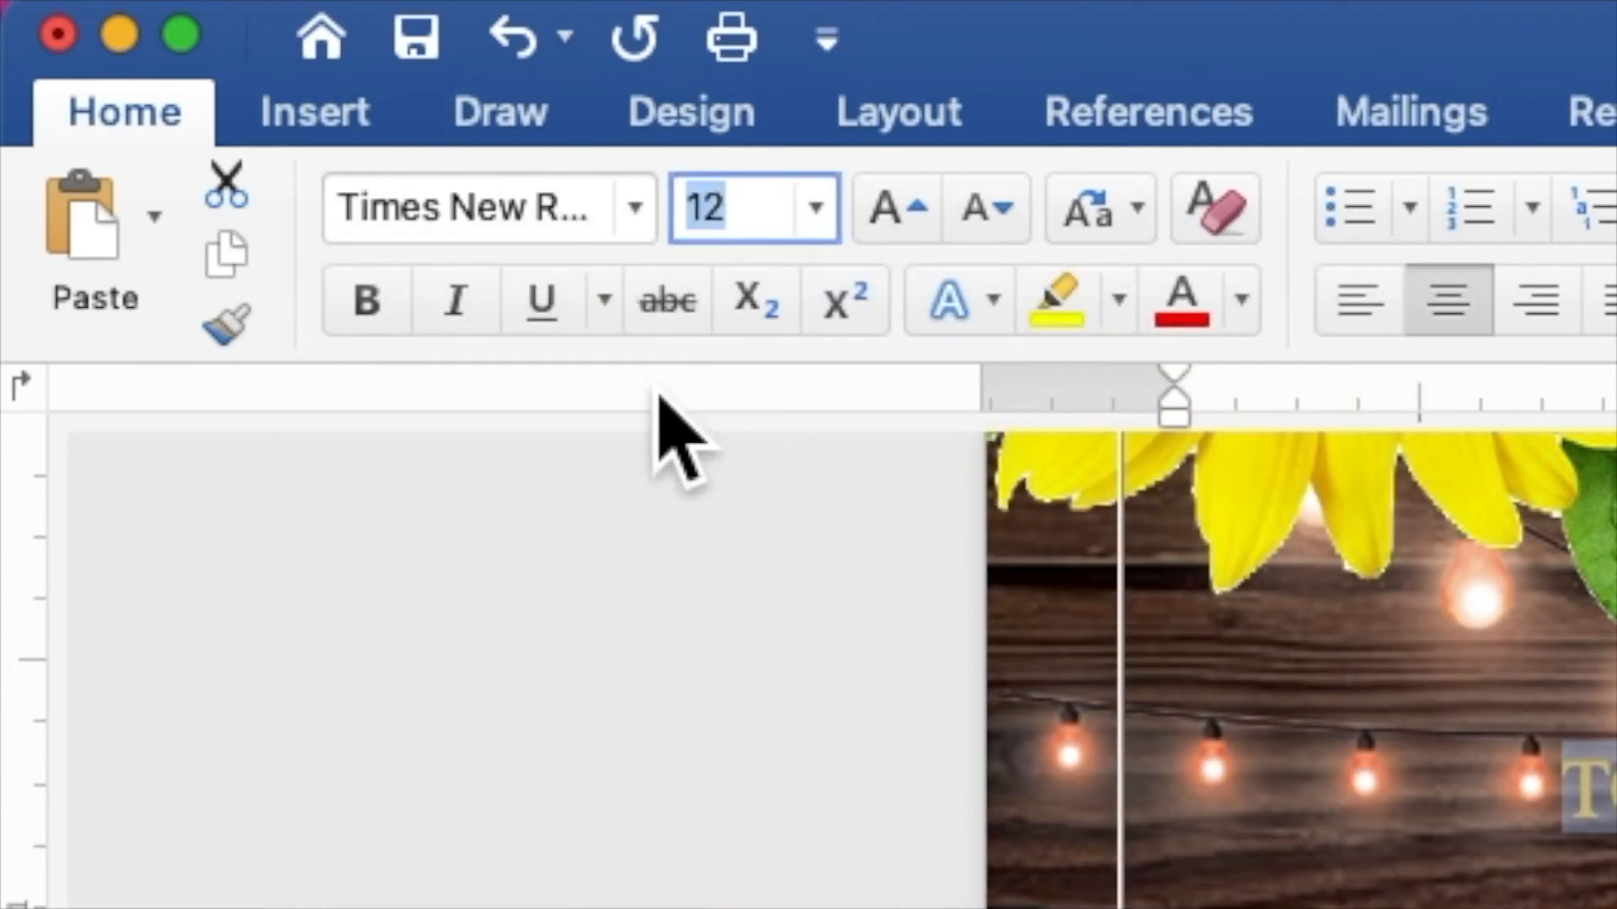
pyautogui.write('9')
pyautogui.press('Return')
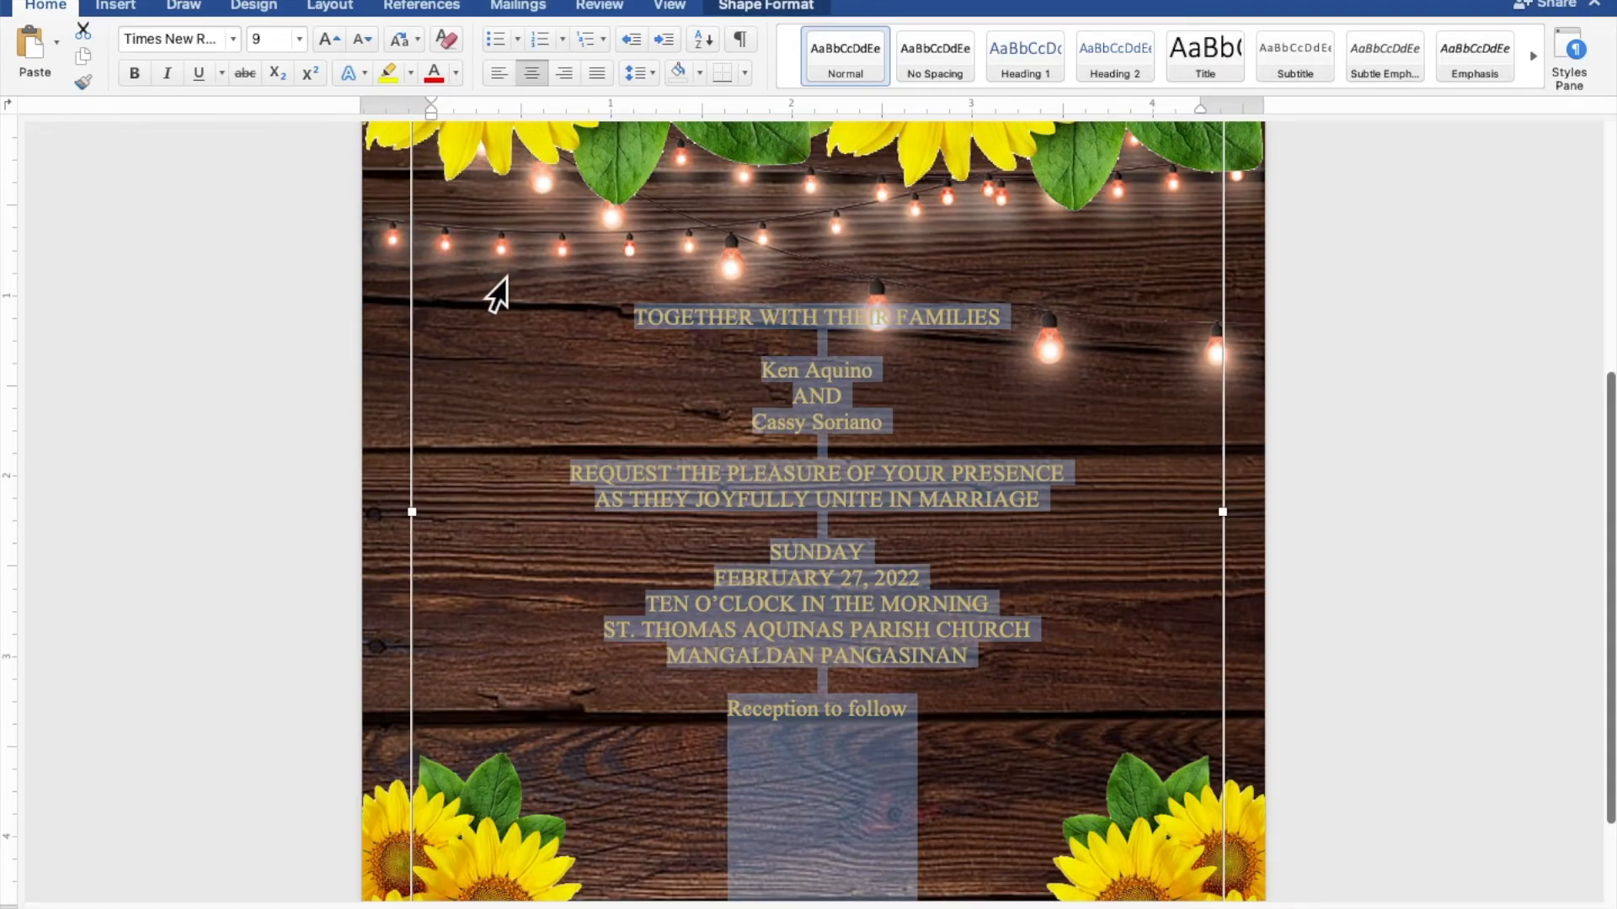
pyautogui.click(862, 386)
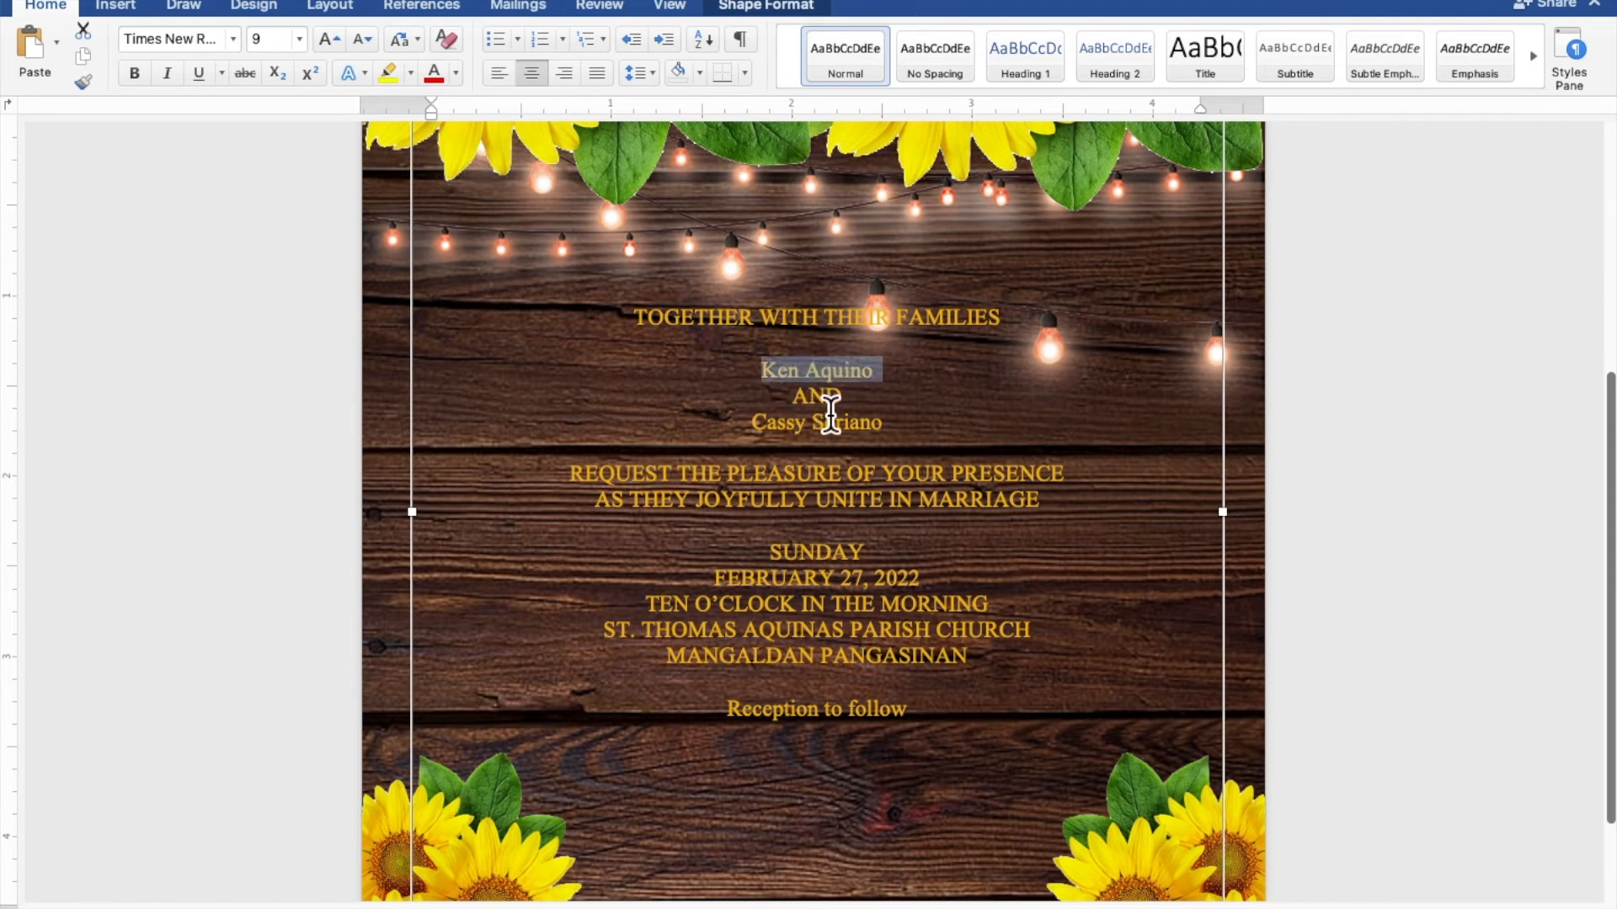
# Set both of the couple's names in Edwardian Script ITC at size 40
pyautogui.moveTo(891, 425); pyautogui.dragTo(781, 423)
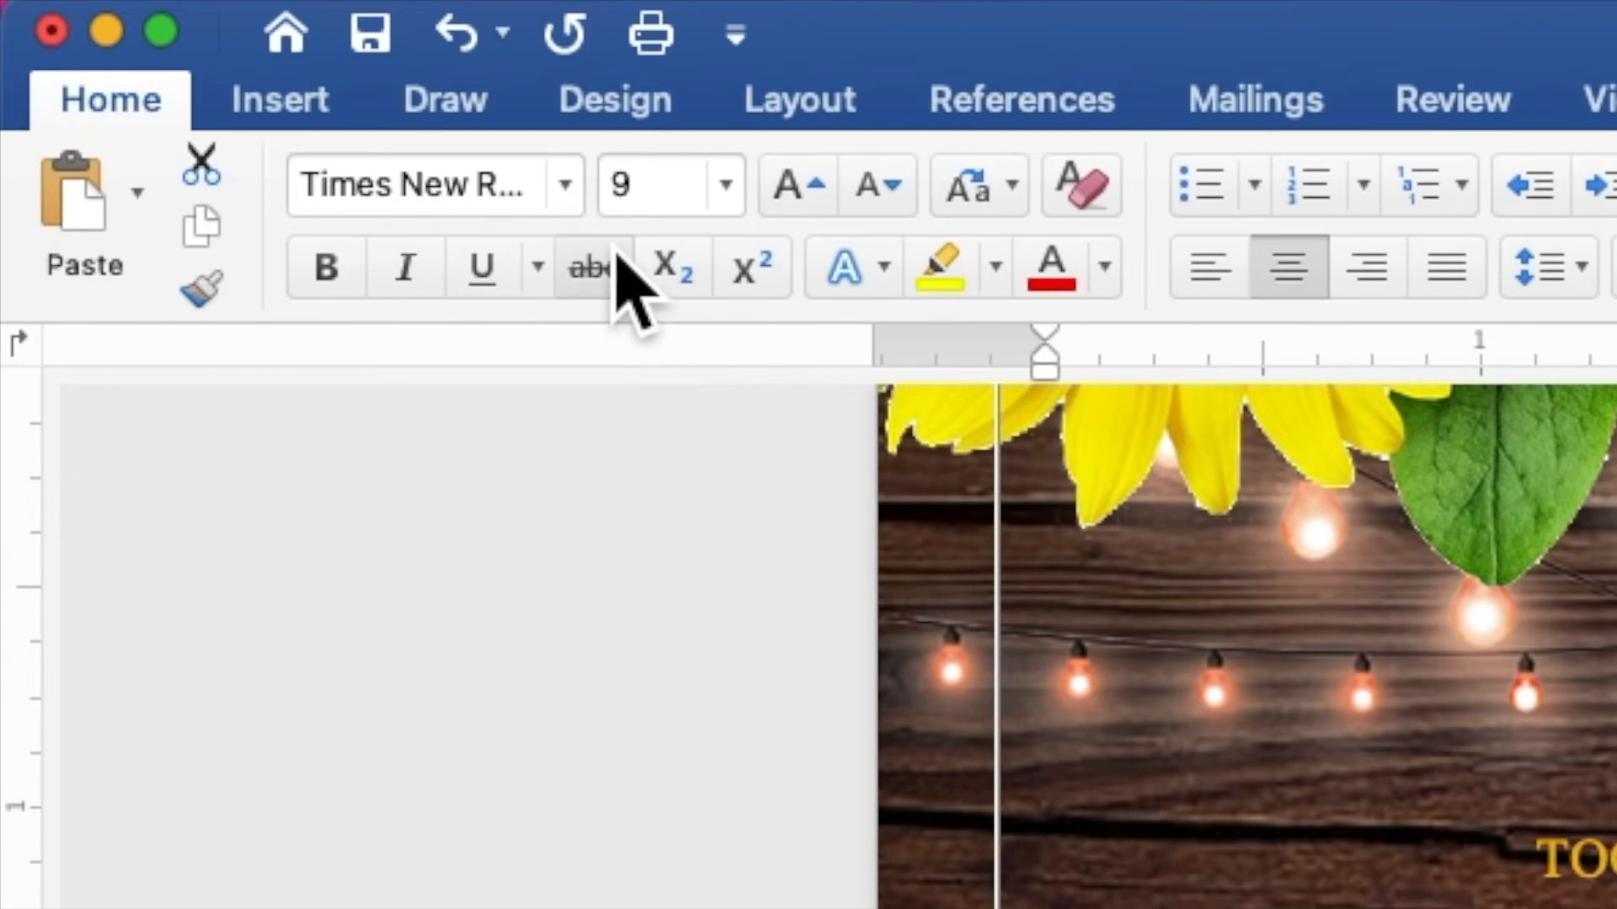
pyautogui.click(235, 41)
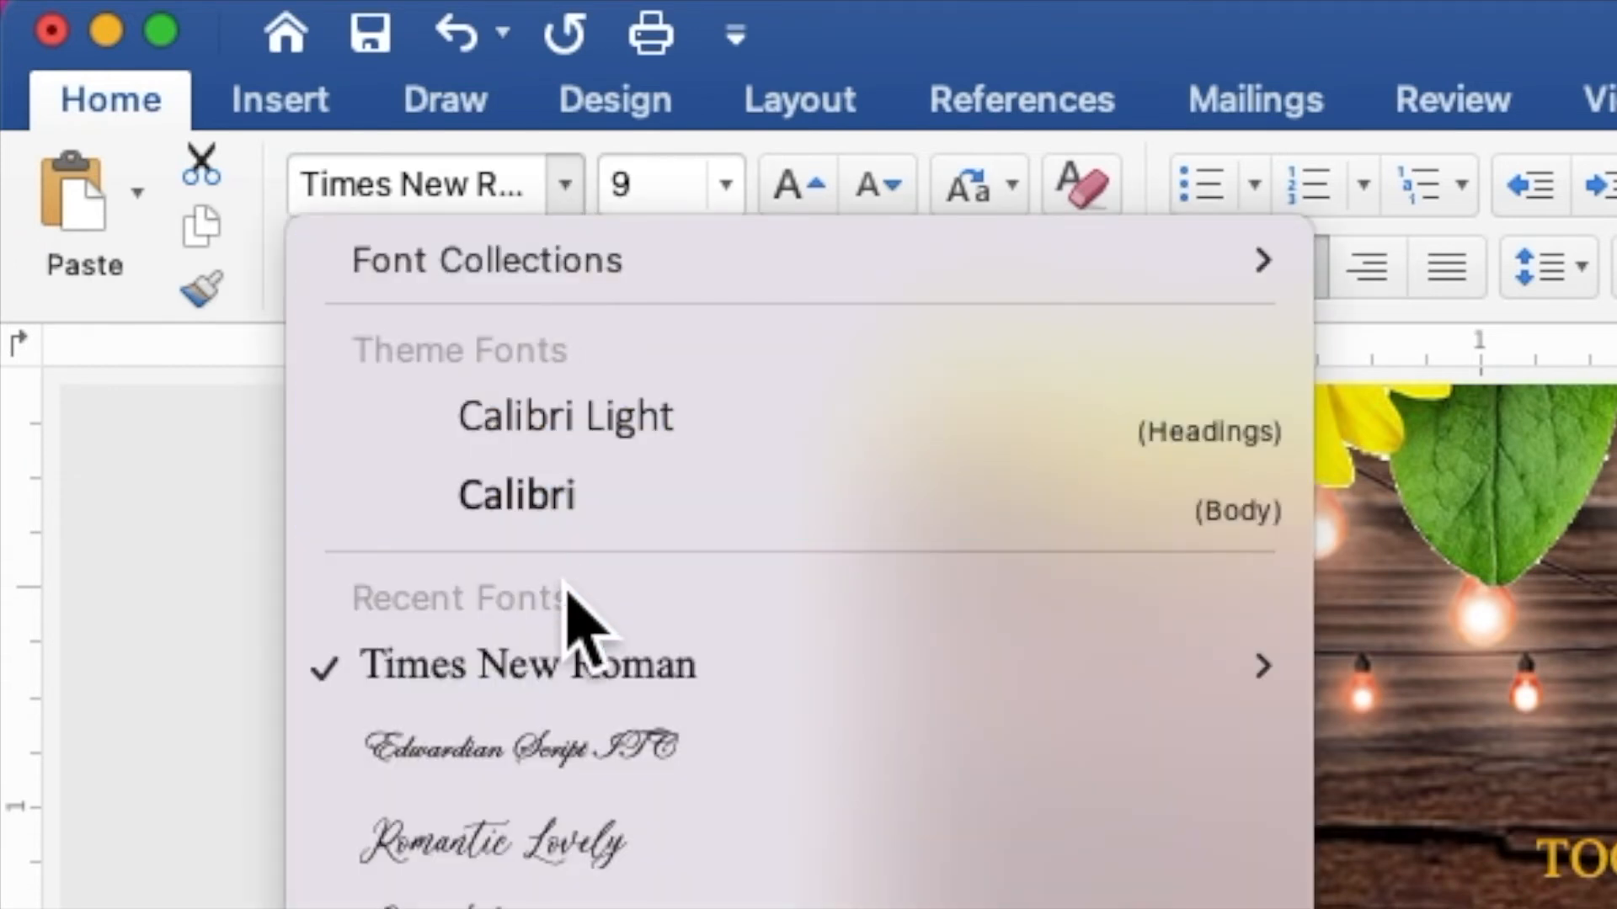
pyautogui.click(564, 750)
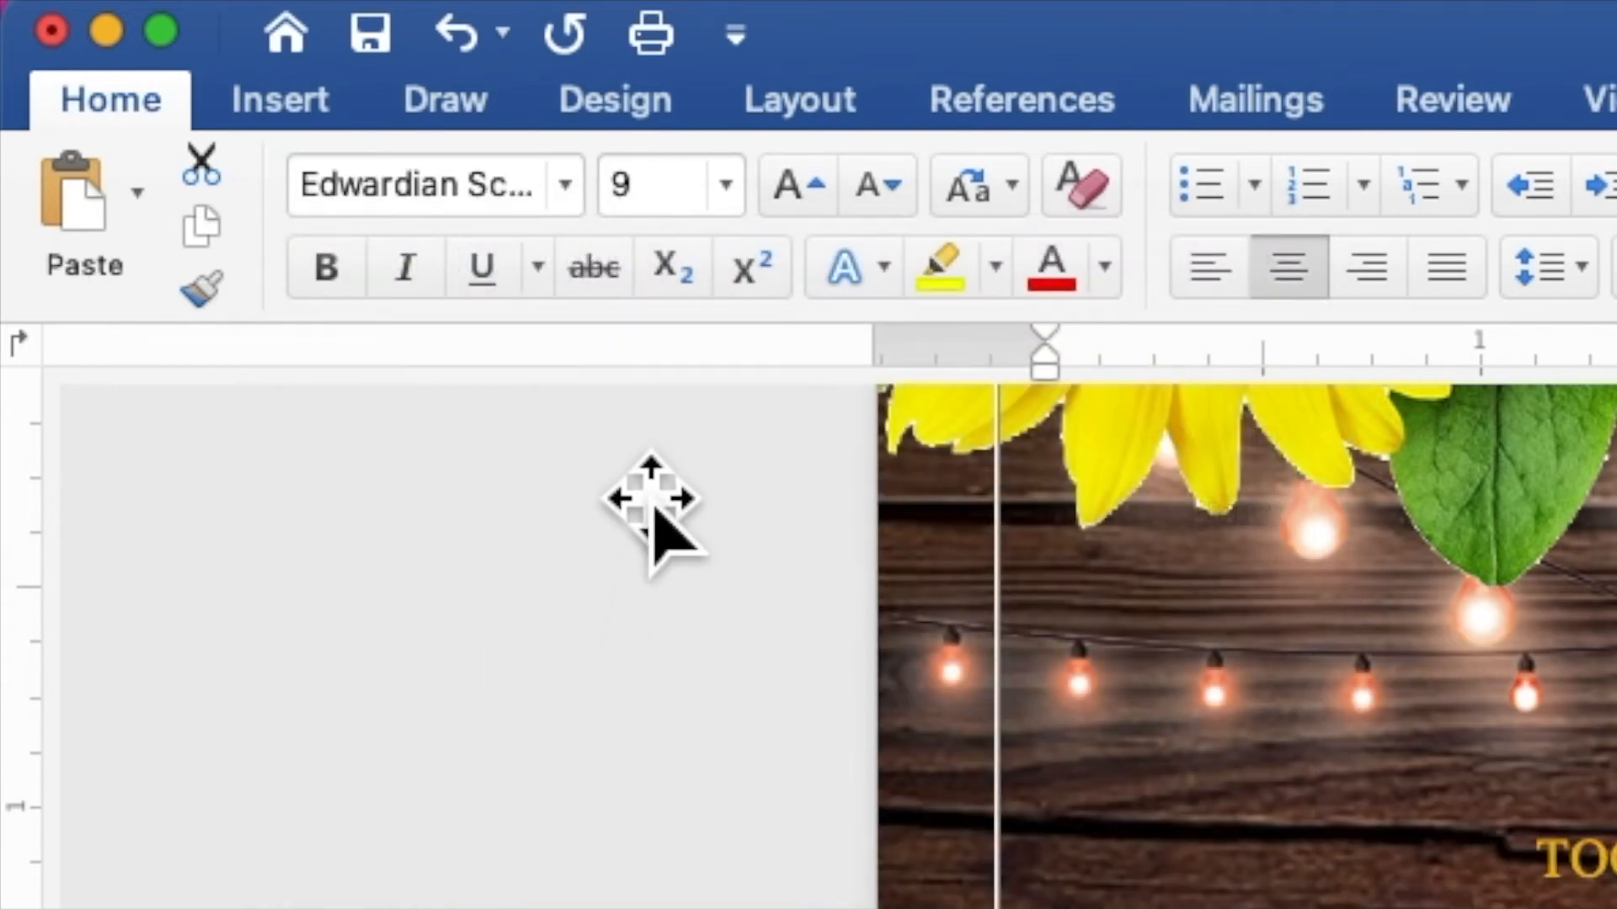
pyautogui.click(615, 212)
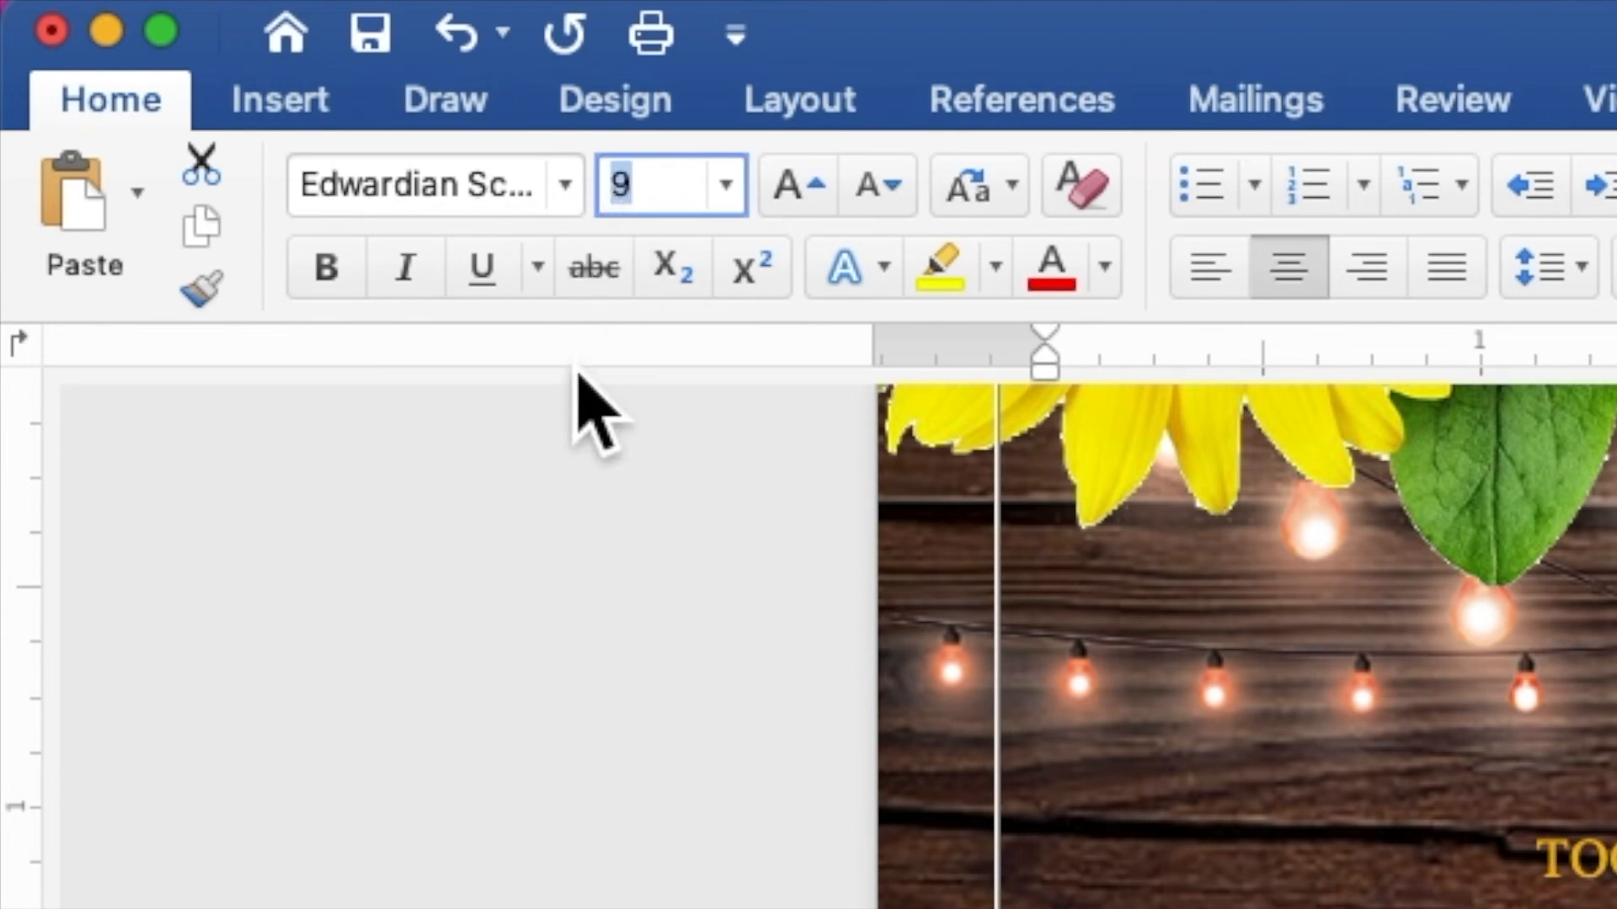
pyautogui.write('40')
pyautogui.press('Return')
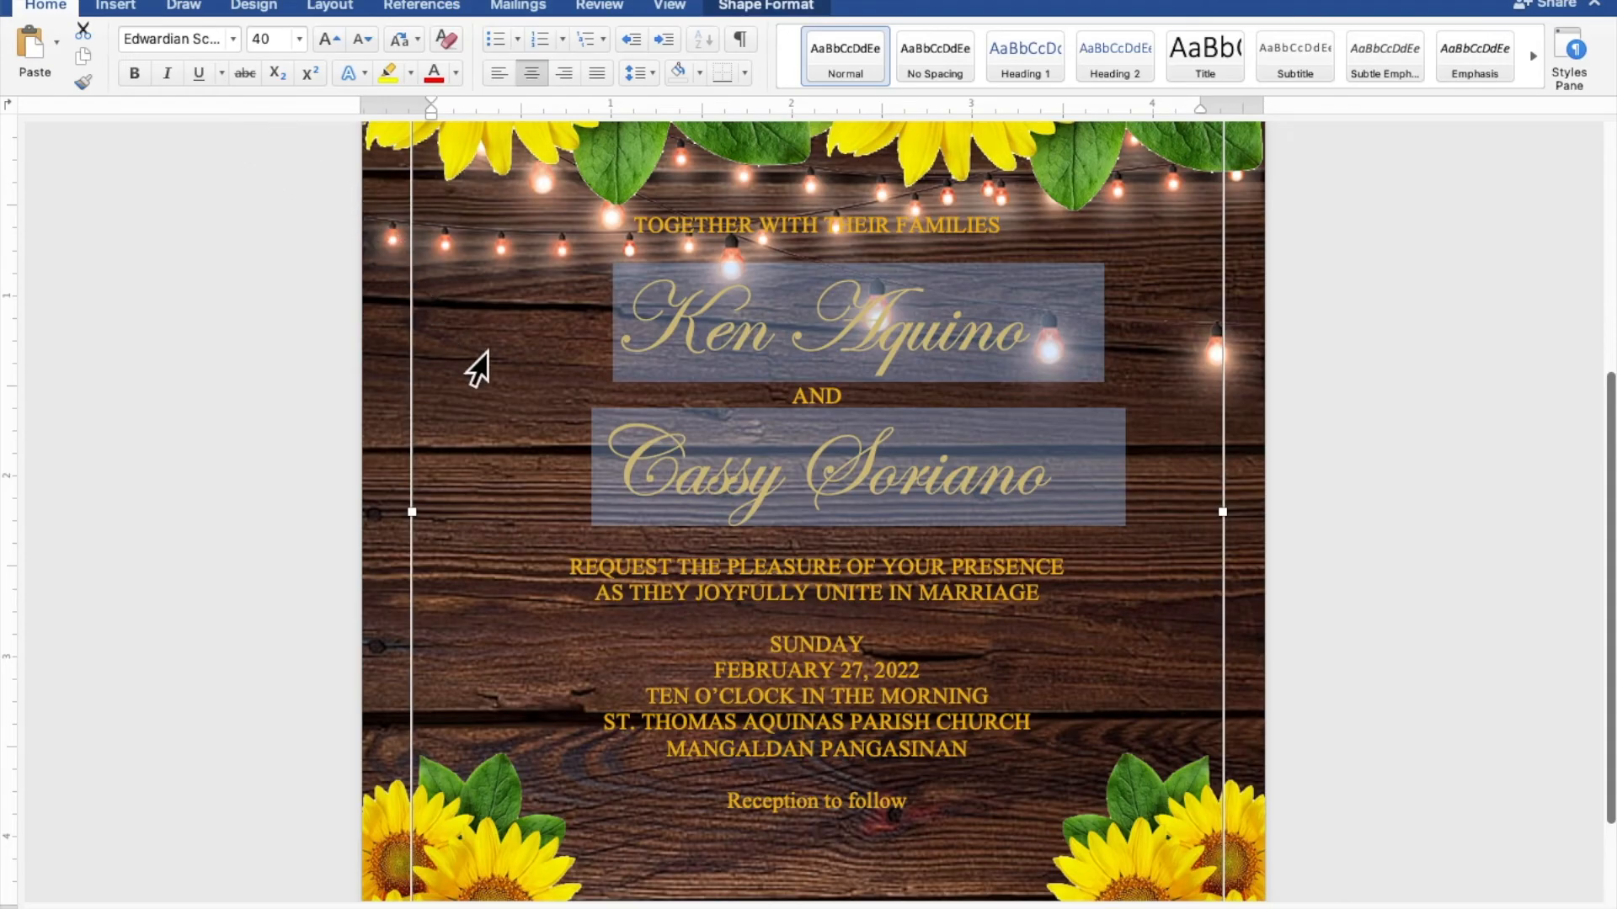
# Format the 'Reception to follow' line in Edwardian Script ITC at size 15
pyautogui.click(917, 806)
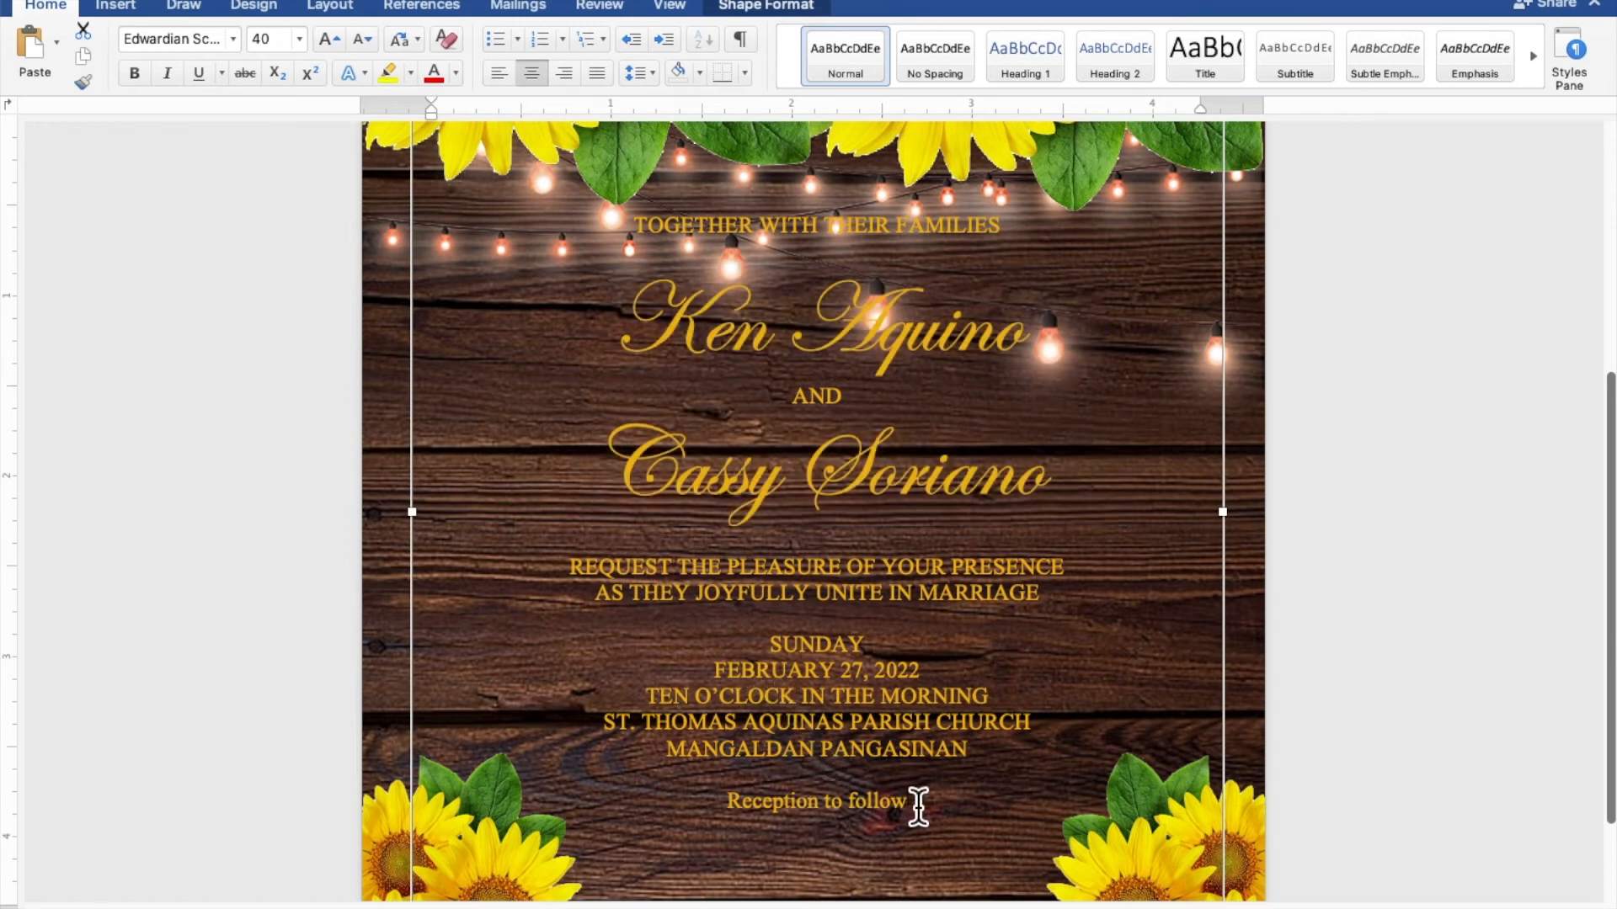
pyautogui.moveTo(917, 807); pyautogui.dragTo(796, 798)
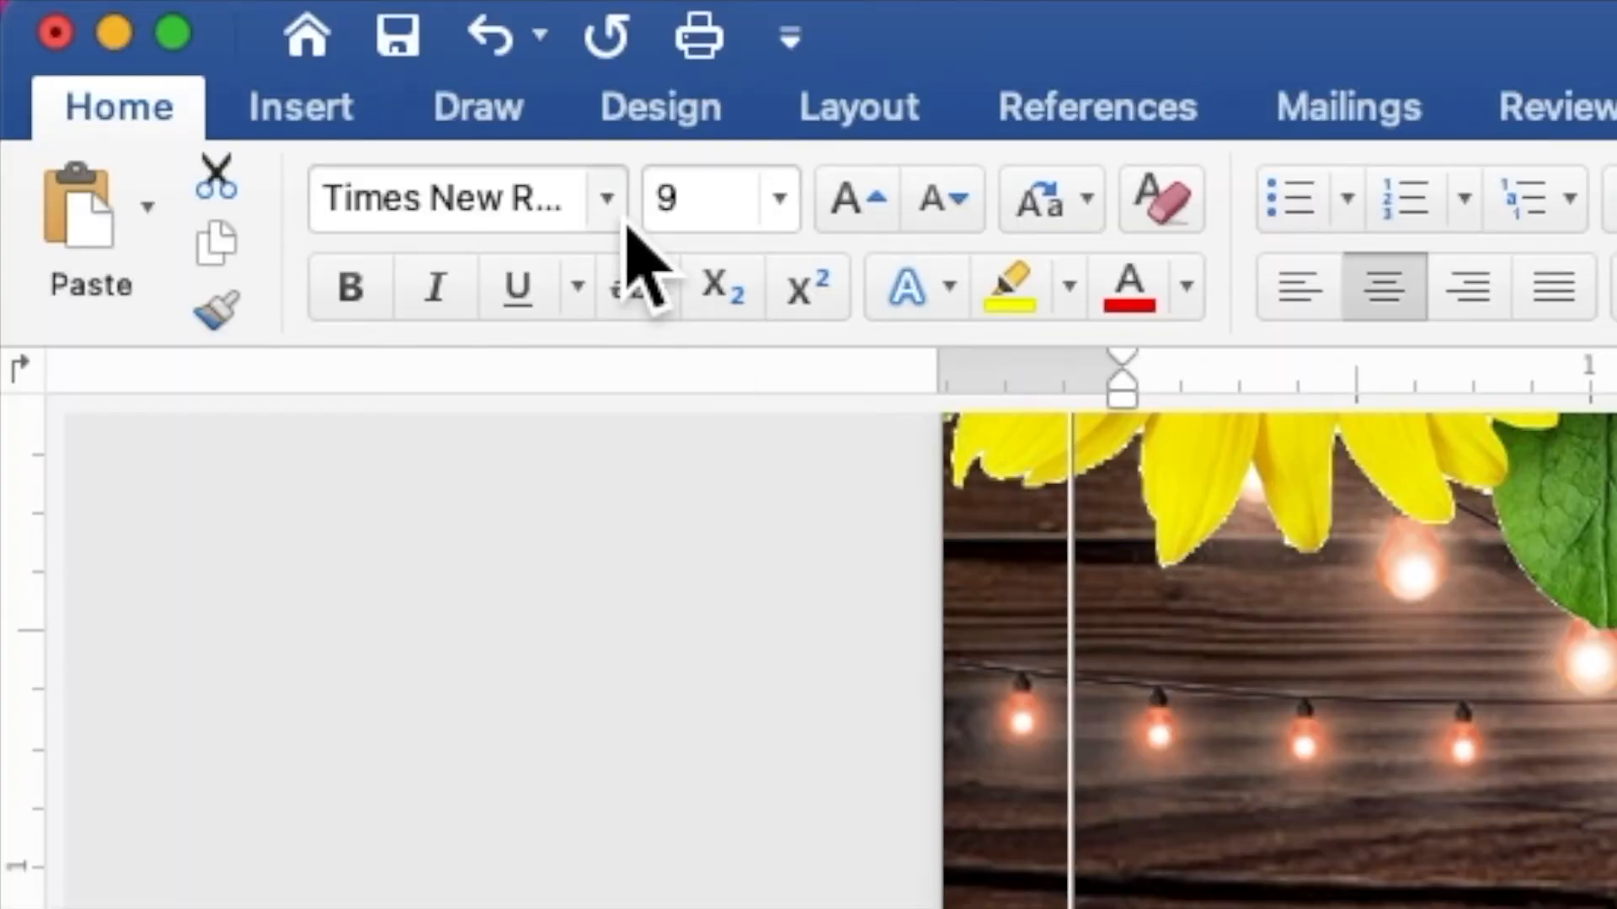
pyautogui.click(234, 42)
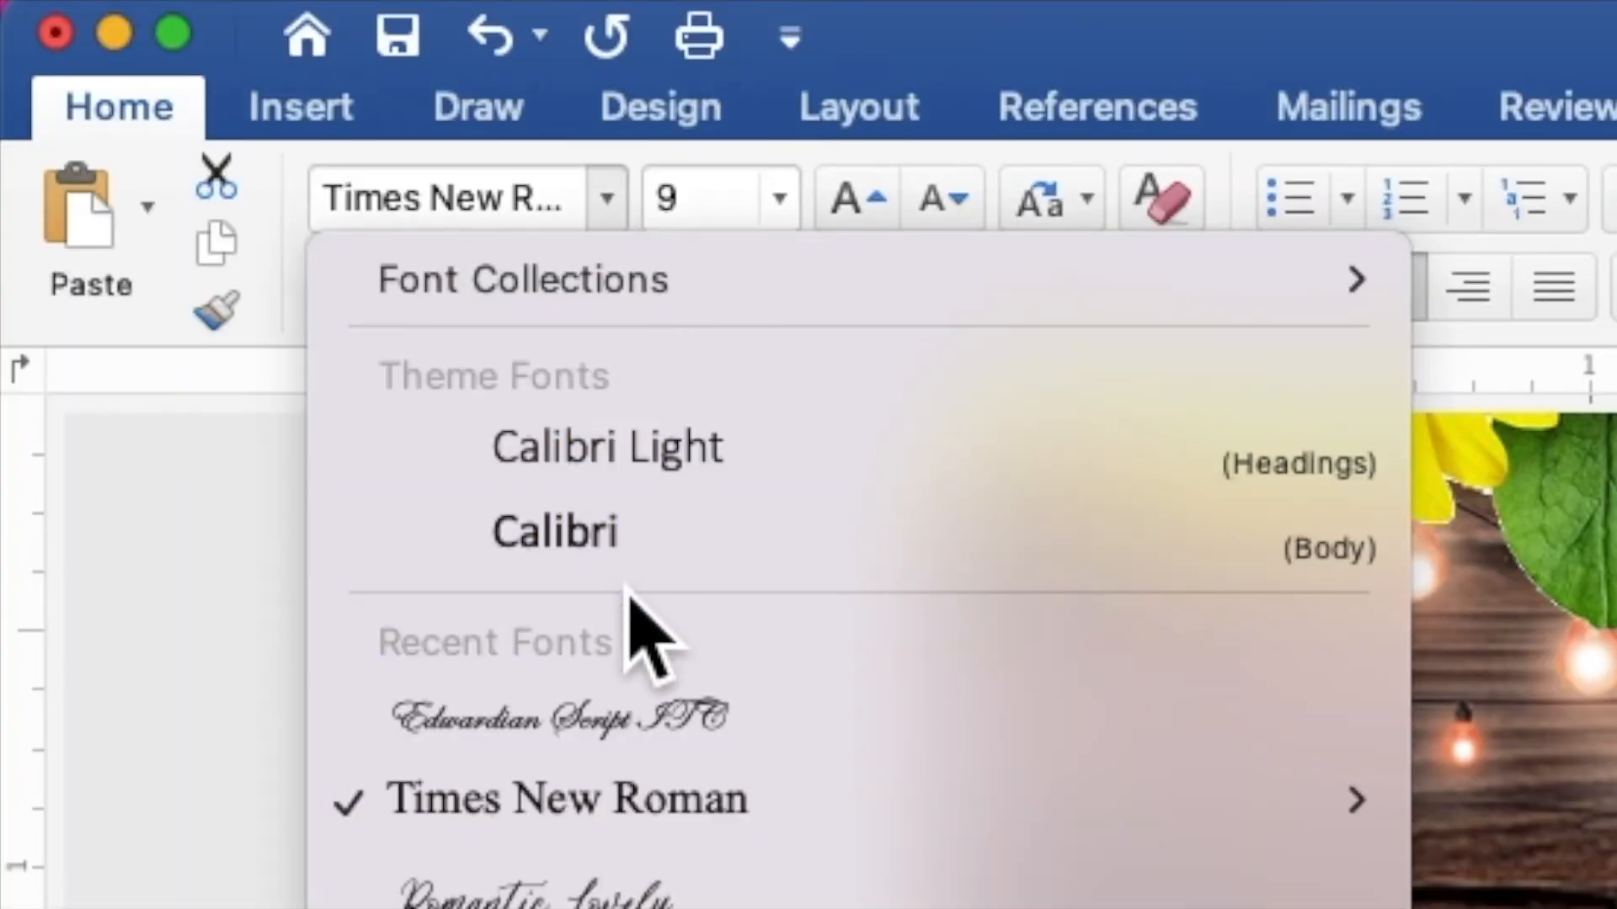
pyautogui.click(631, 722)
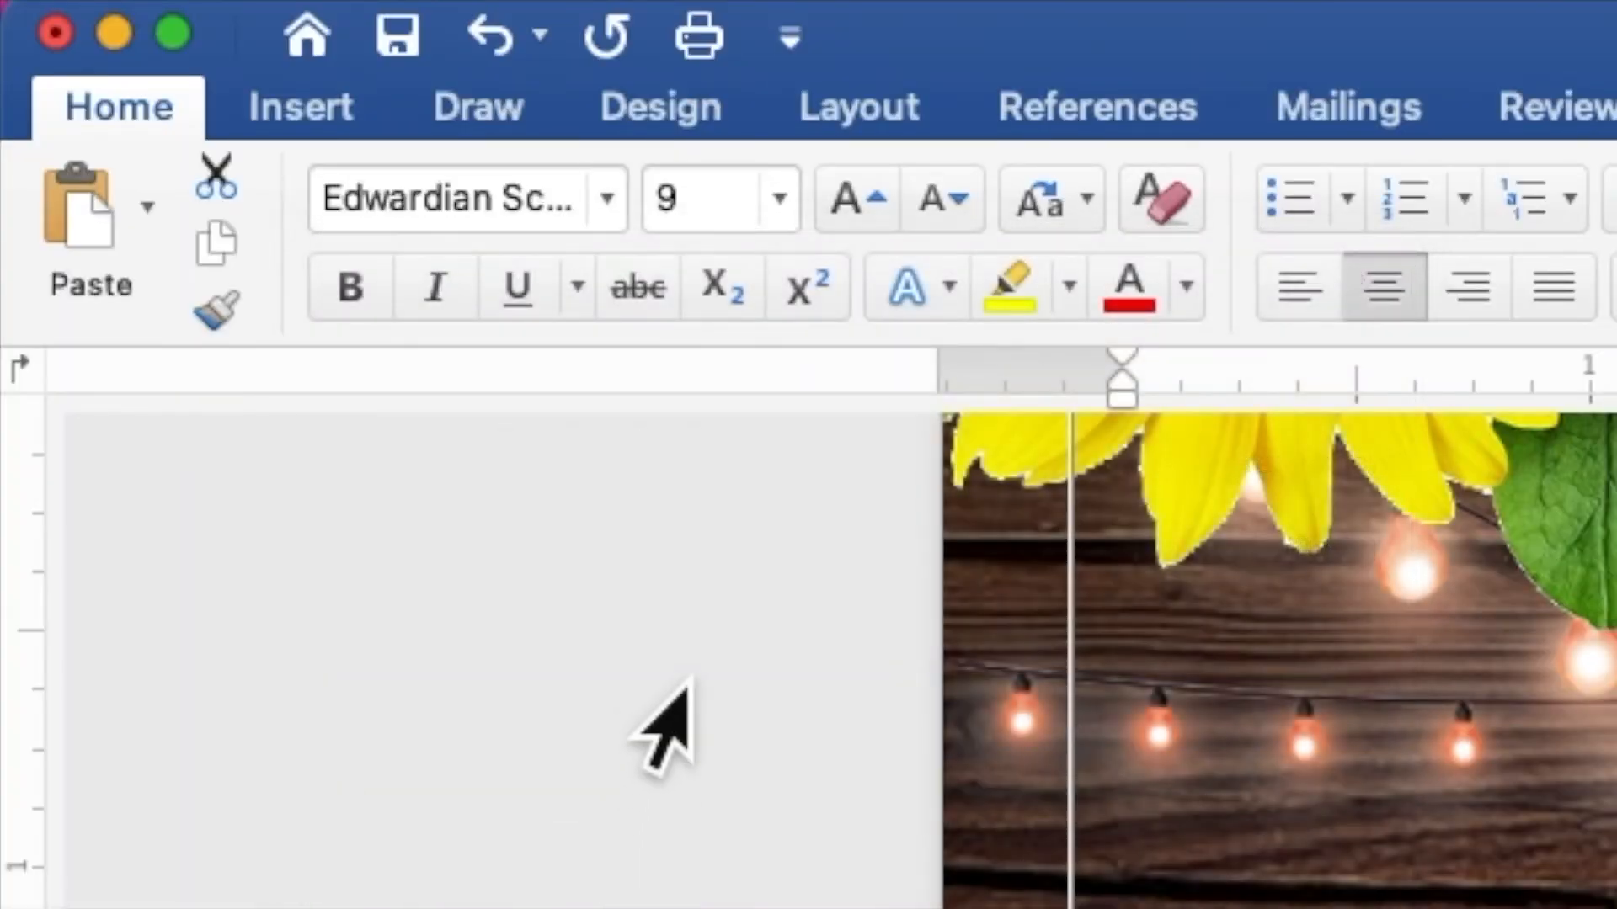
pyautogui.moveTo(736, 217); pyautogui.dragTo(649, 221)
pyautogui.write('15')
pyautogui.press('Return')
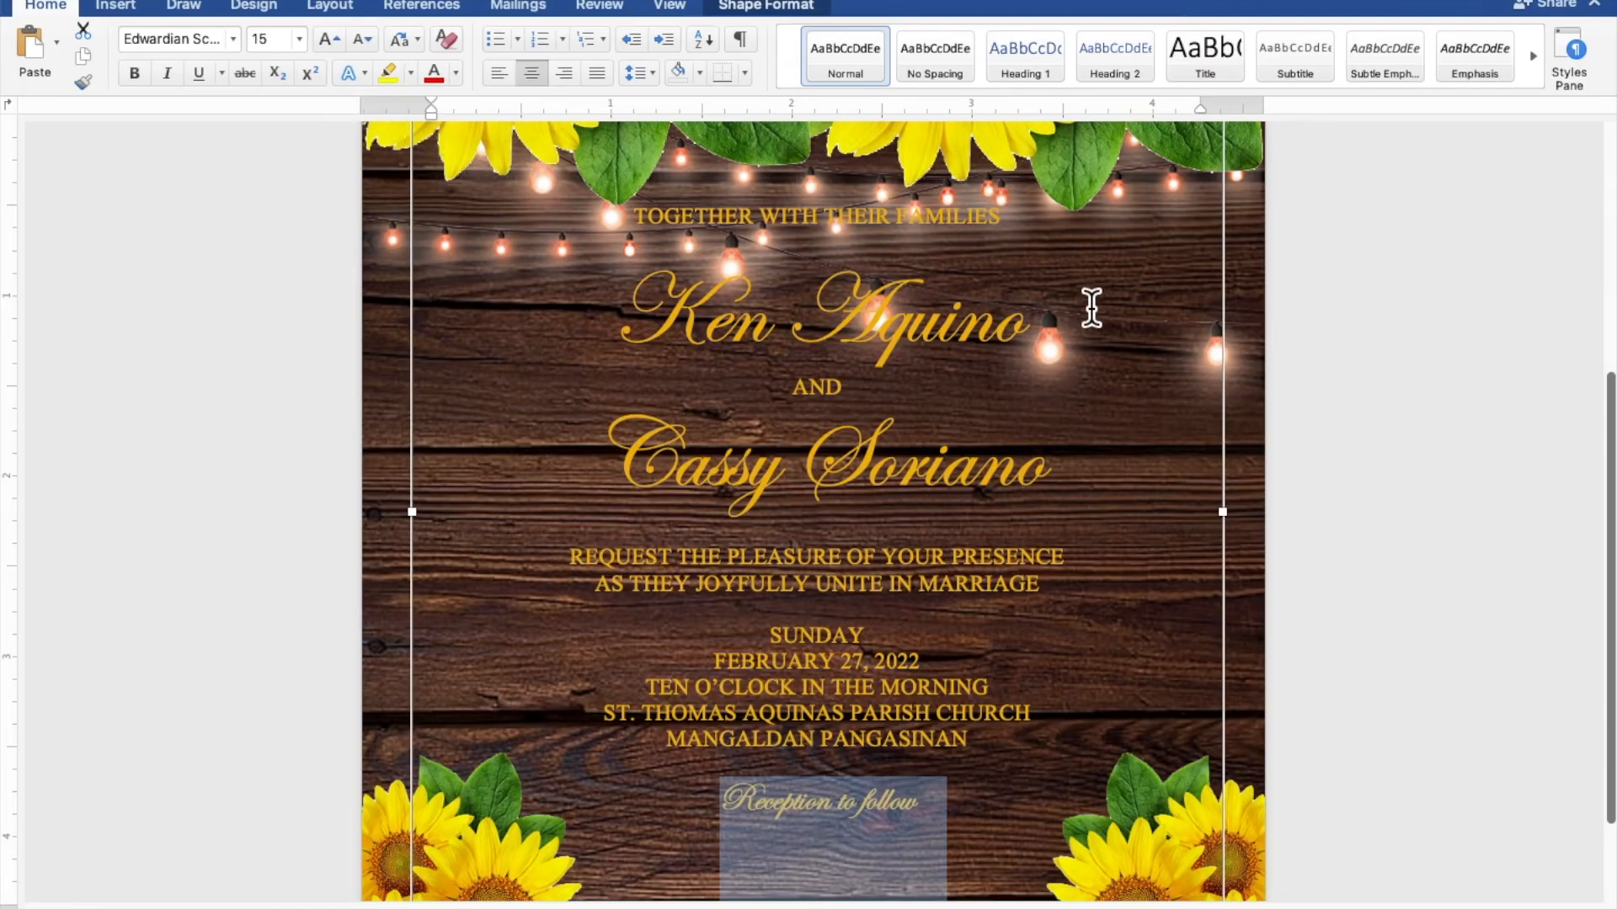
# Lower the text box's top edge and move the box down below the string lights
pyautogui.scroll(-5, 1330, 350)
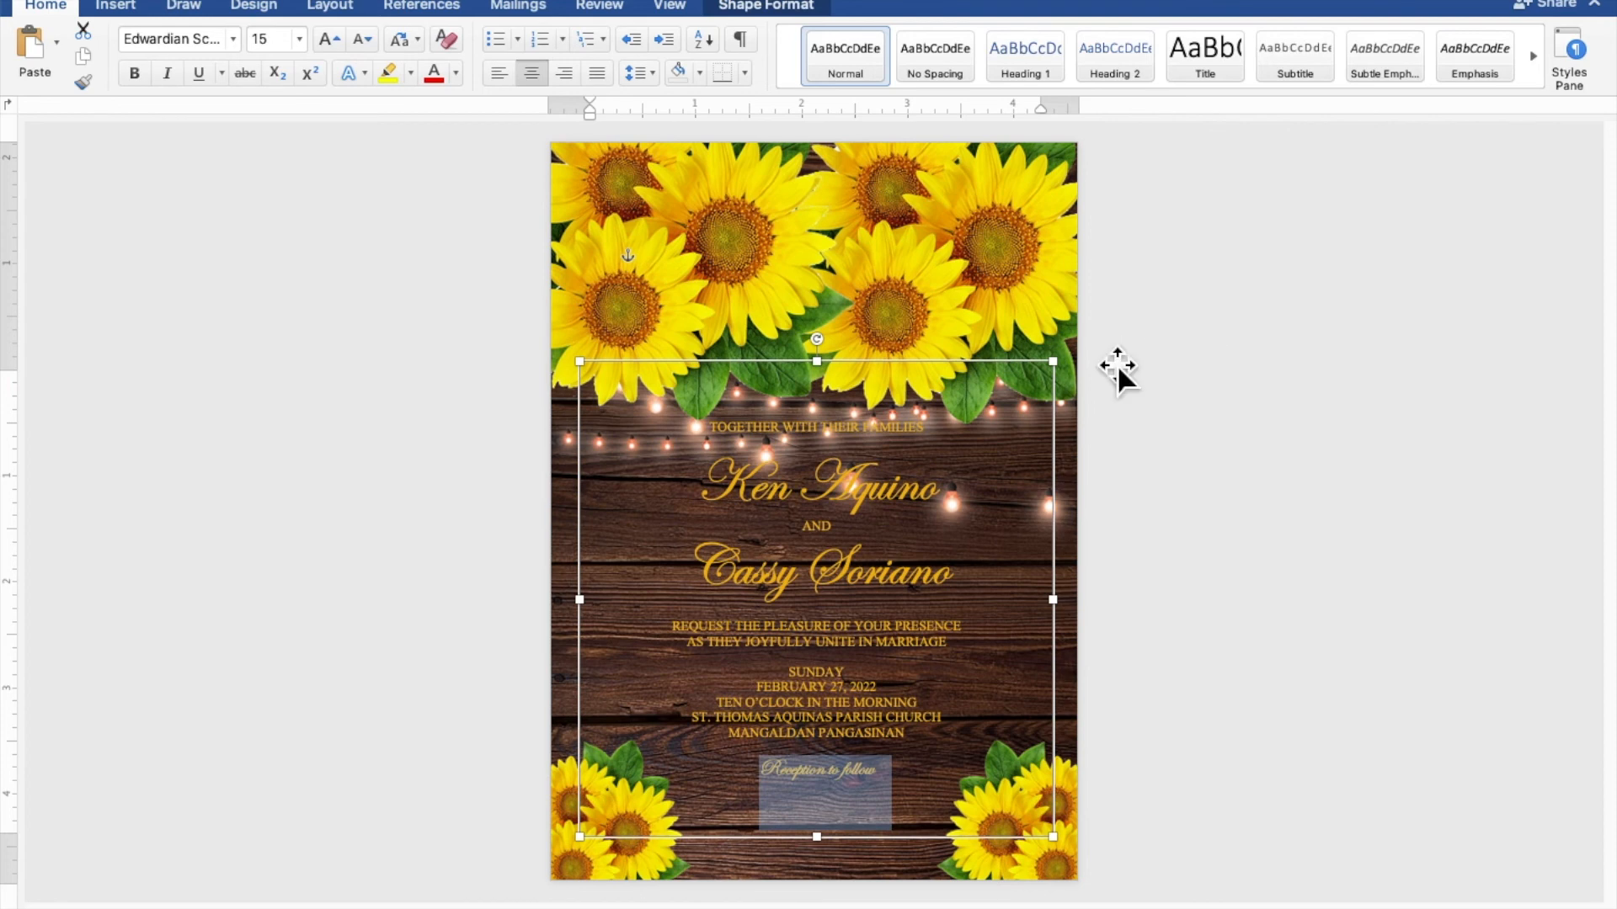
pyautogui.moveTo(838, 379); pyautogui.dragTo(826, 421)
pyautogui.moveTo(826, 498); pyautogui.dragTo(826, 562)
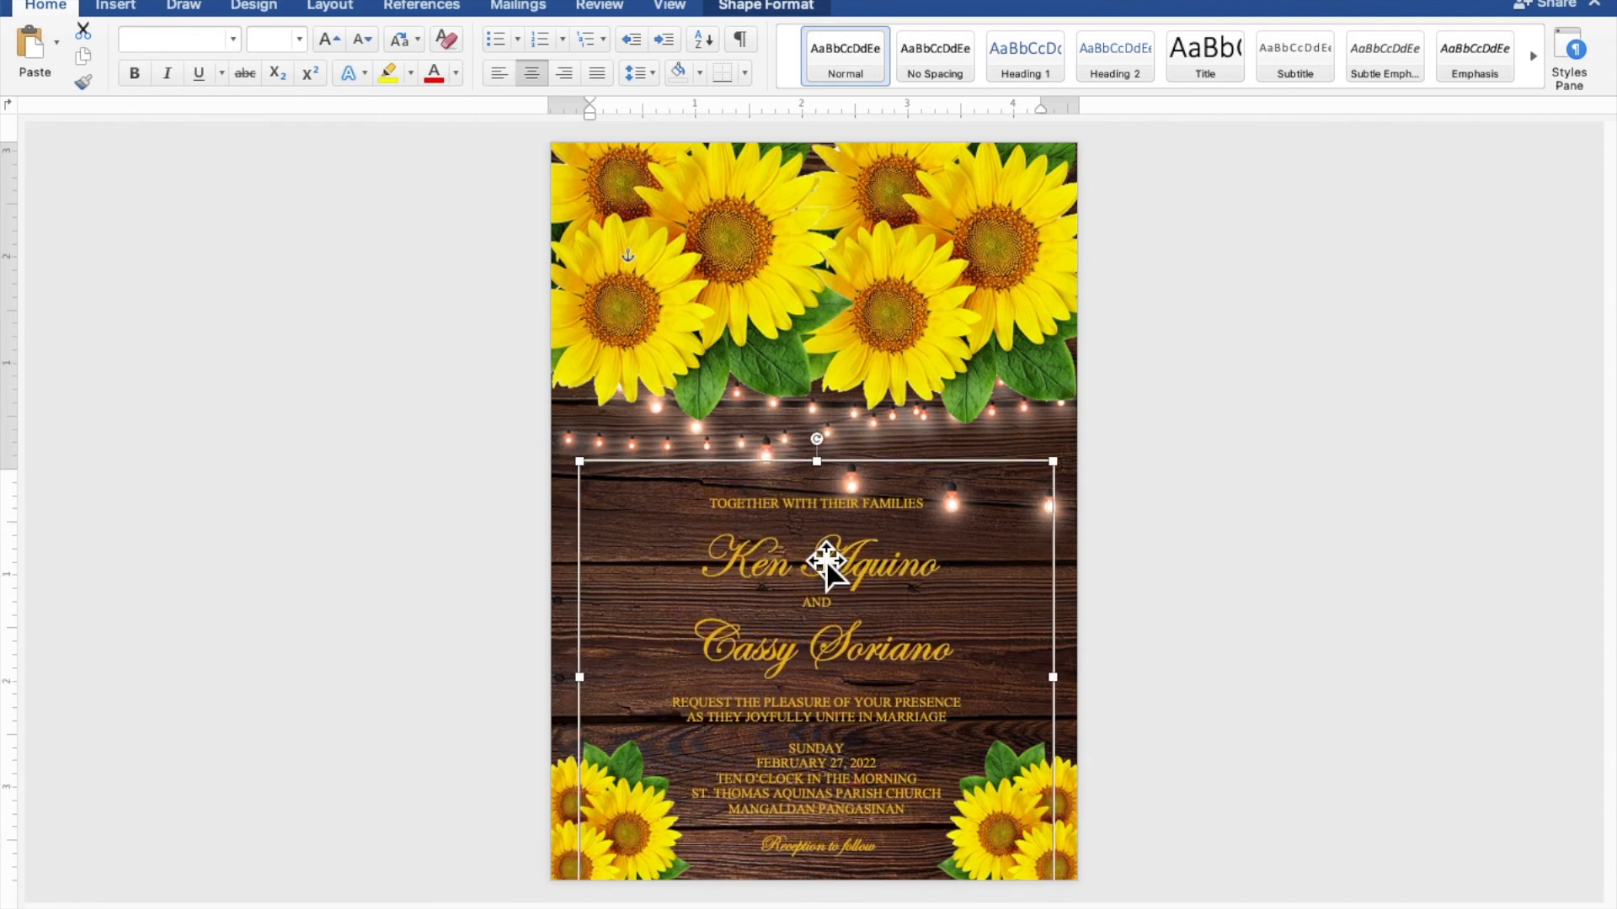
pyautogui.click(1366, 520)
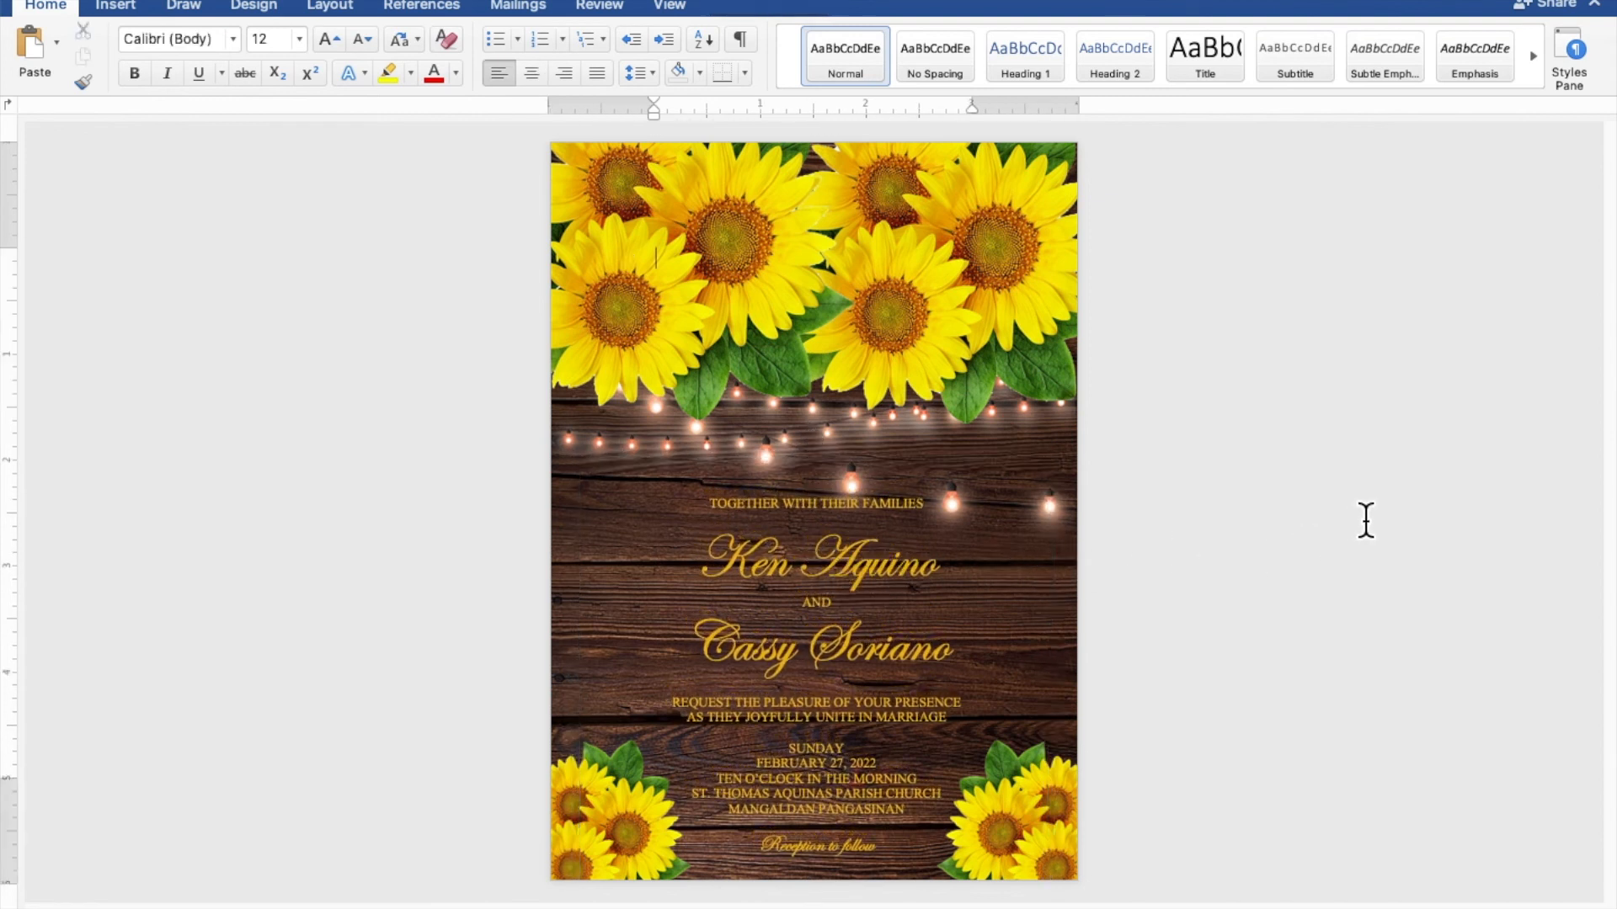